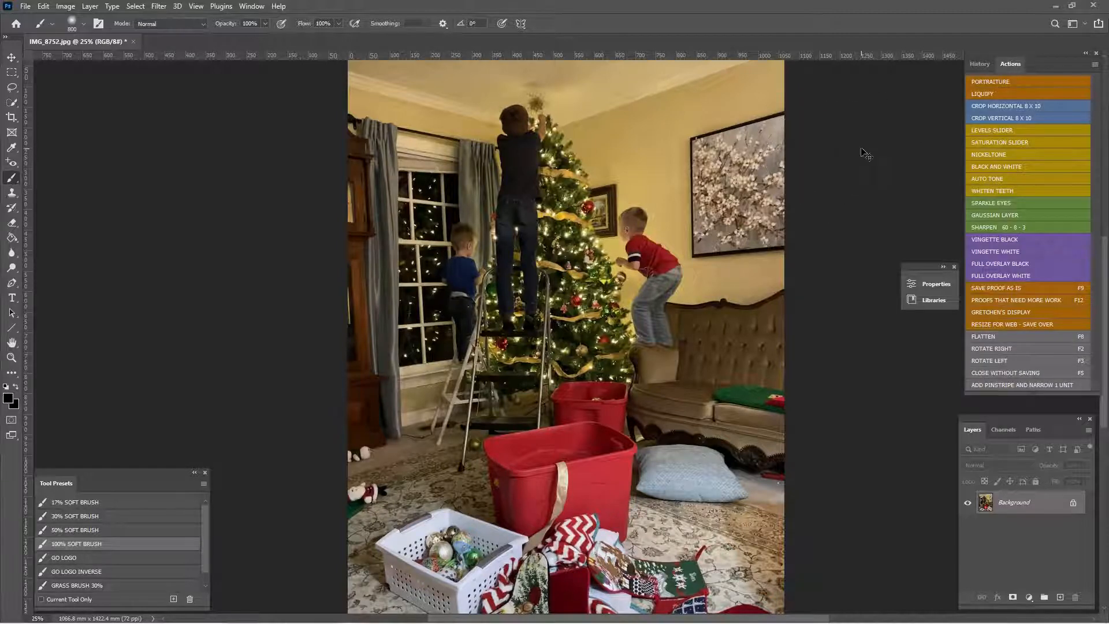
- Frame a 9 x 10 in, 300 px/in crop around the tree and the boys, including the ceiling
key(ctrl+minus)
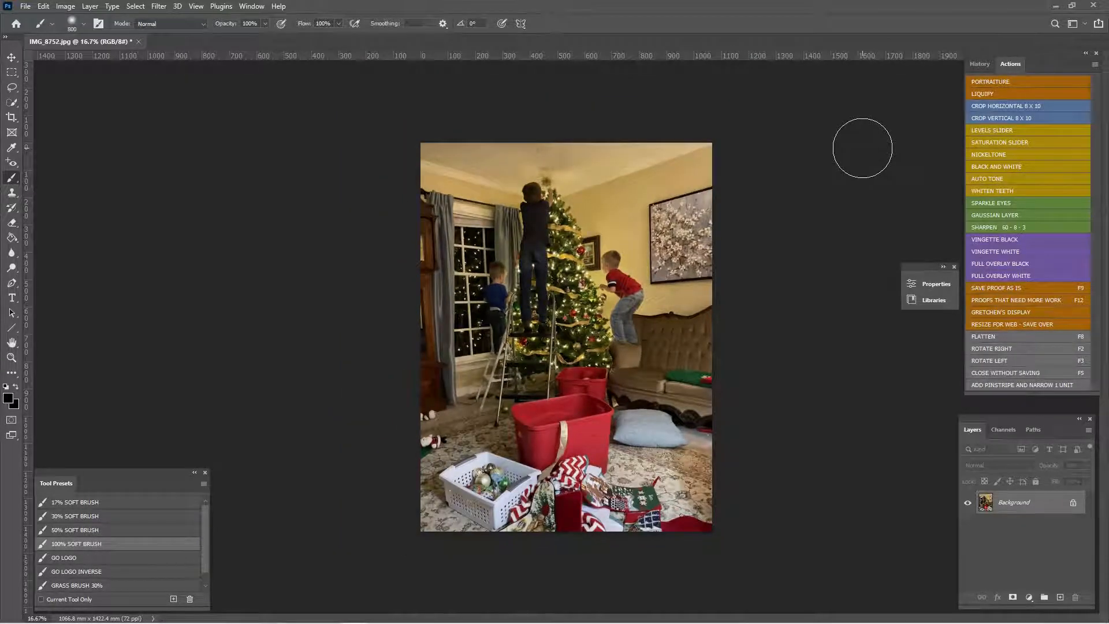
key(ctrl+plus)
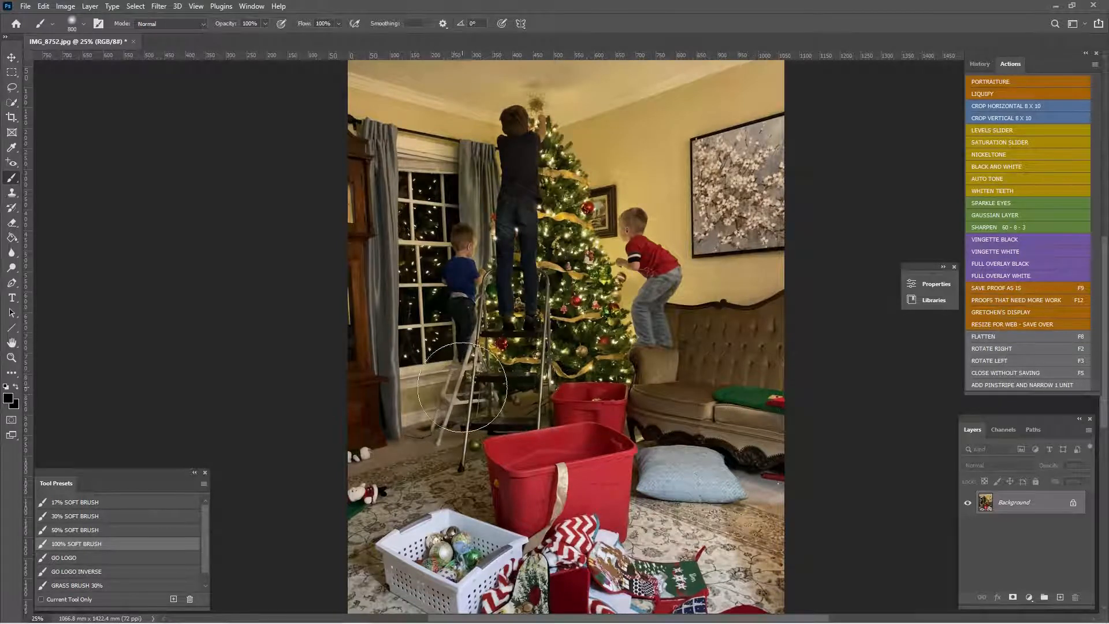
key(ctrl+minus)
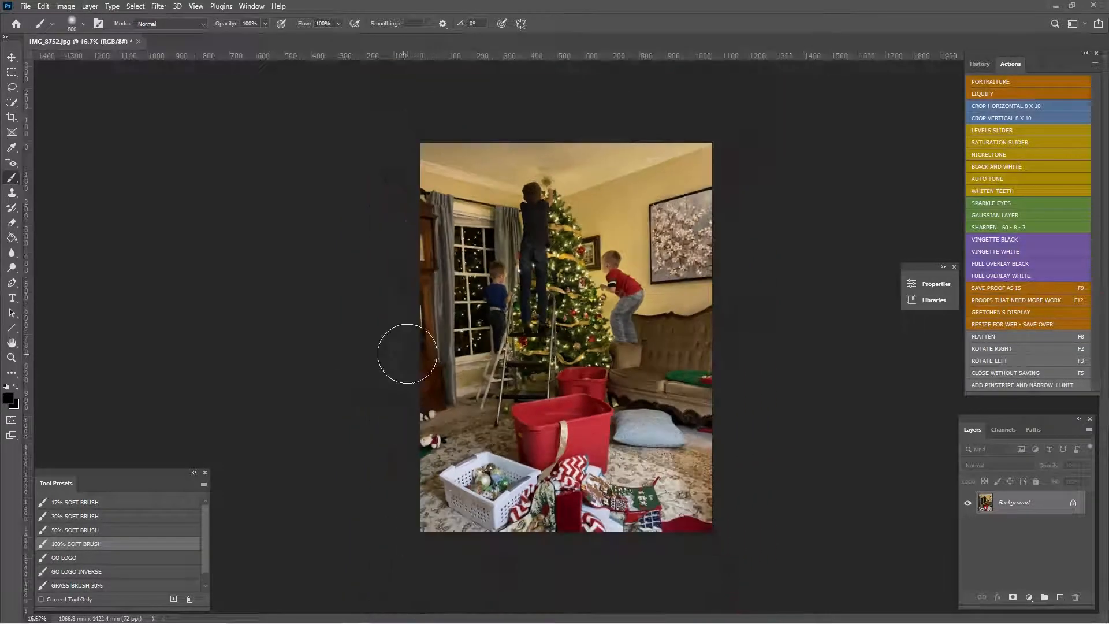
click(11, 117)
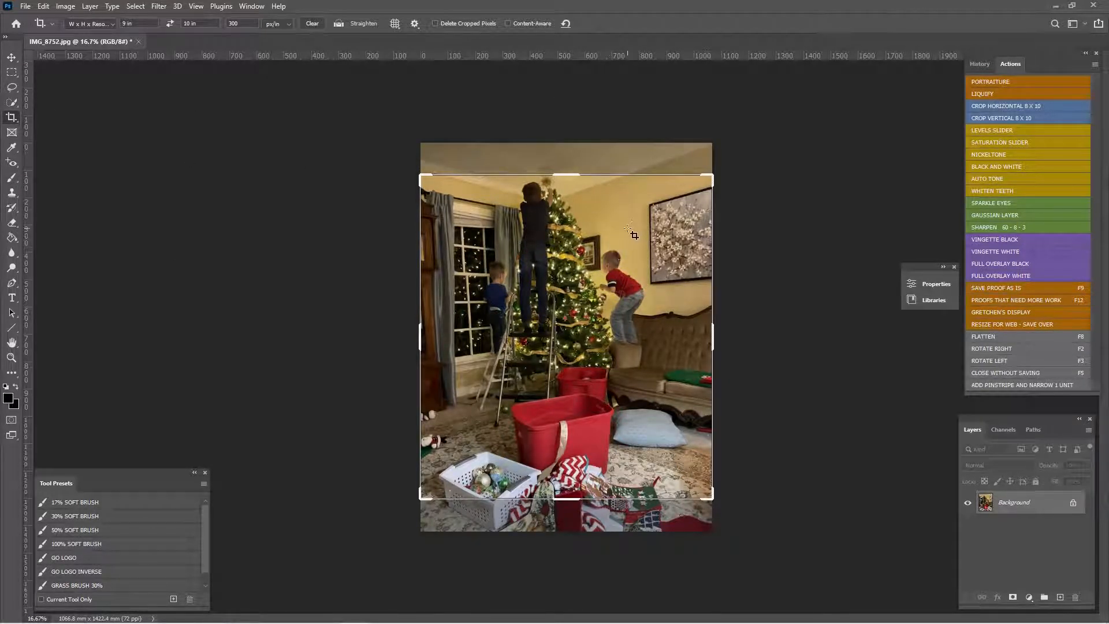
drag(636, 238, 637, 269)
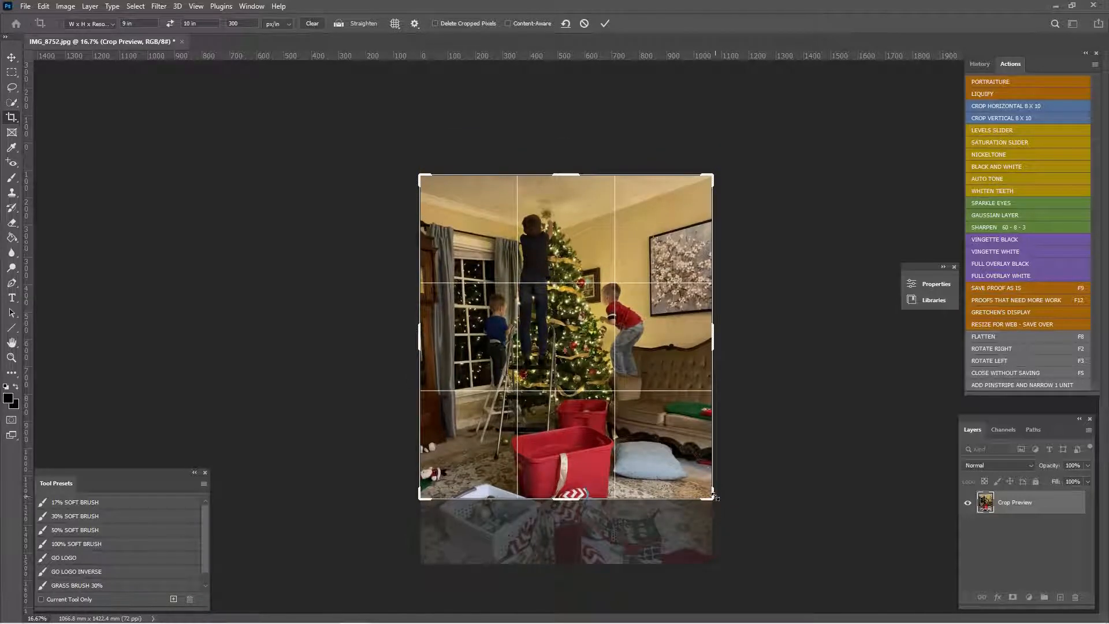
drag(715, 495, 610, 440)
drag(453, 467, 439, 483)
- Shrink the crop frame slightly and reposition the photo so the tree and boys stay inside
key(ctrl+plus)
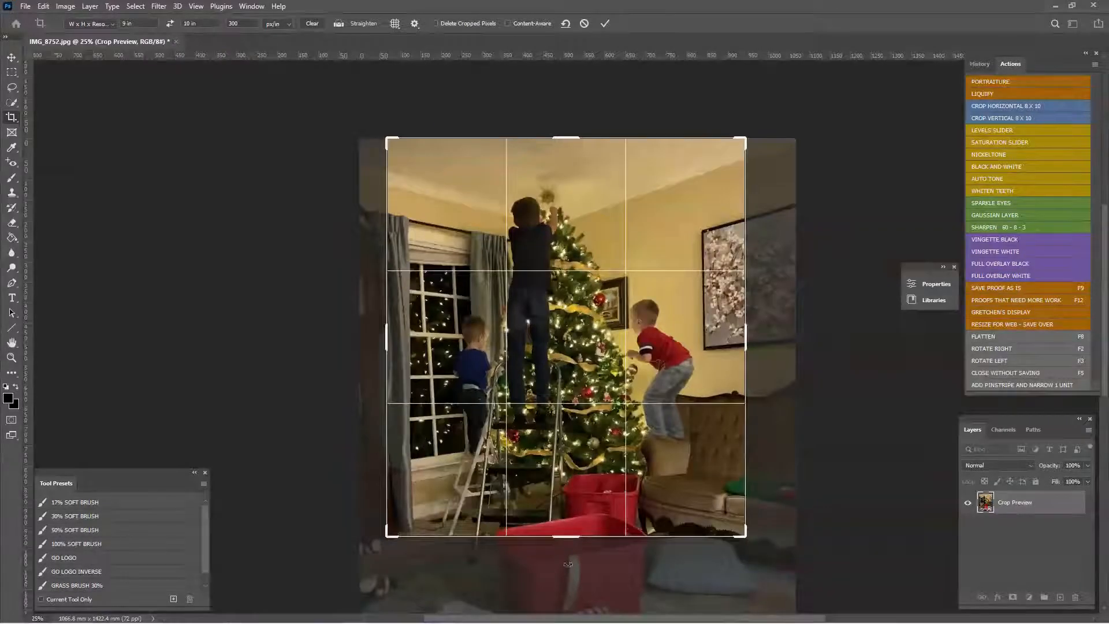
key(ctrl+minus)
key(ctrl+plus)
key(ctrl+plus)
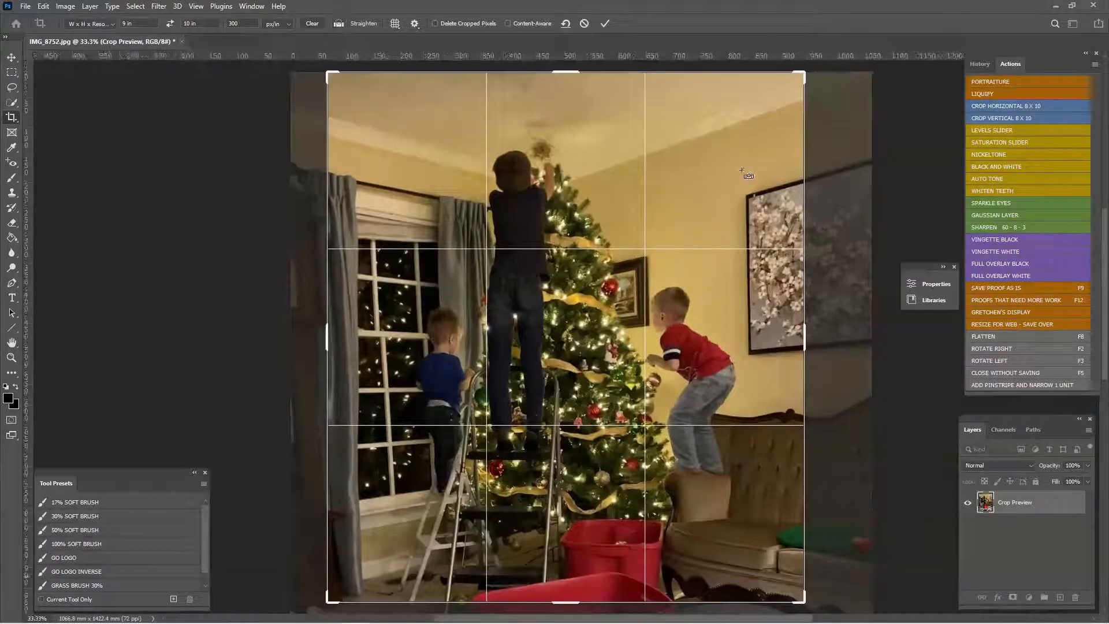
key(ctrl+minus)
drag(747, 137, 737, 145)
drag(687, 207, 687, 205)
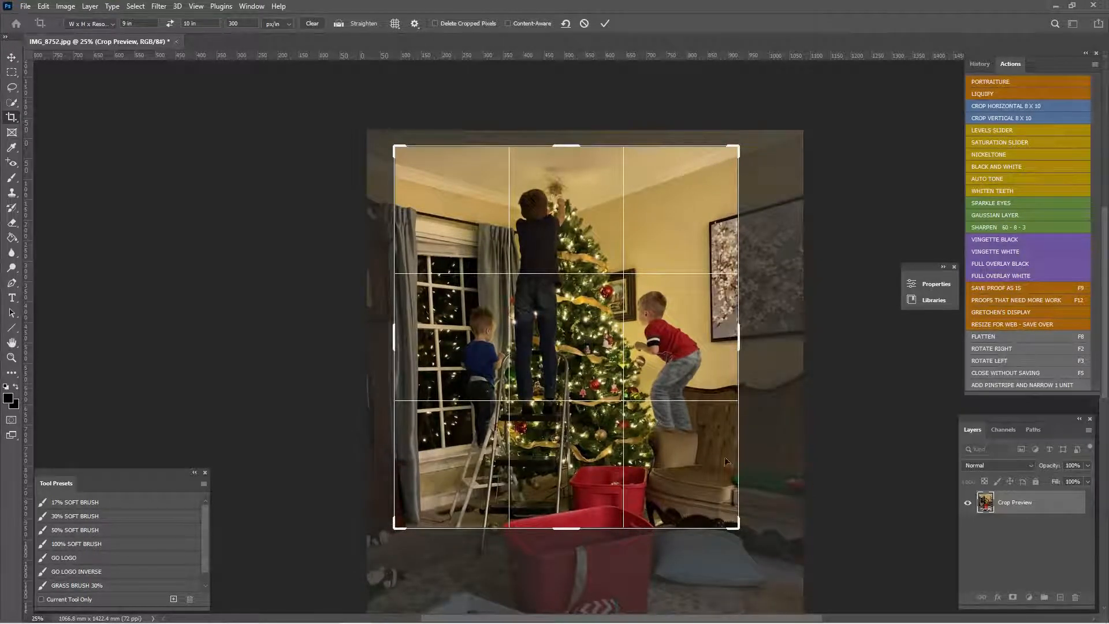
- Tighten the crop to leave out the large foreground bin, fine-tune the photo's position and apply the crop
drag(392, 527, 423, 495)
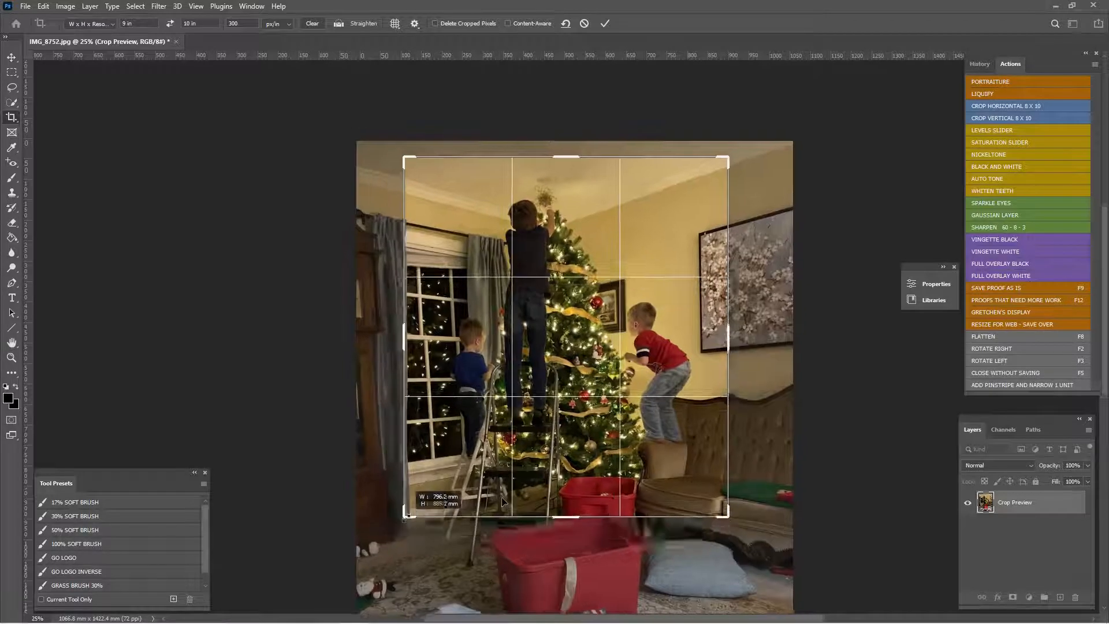
drag(722, 513, 724, 516)
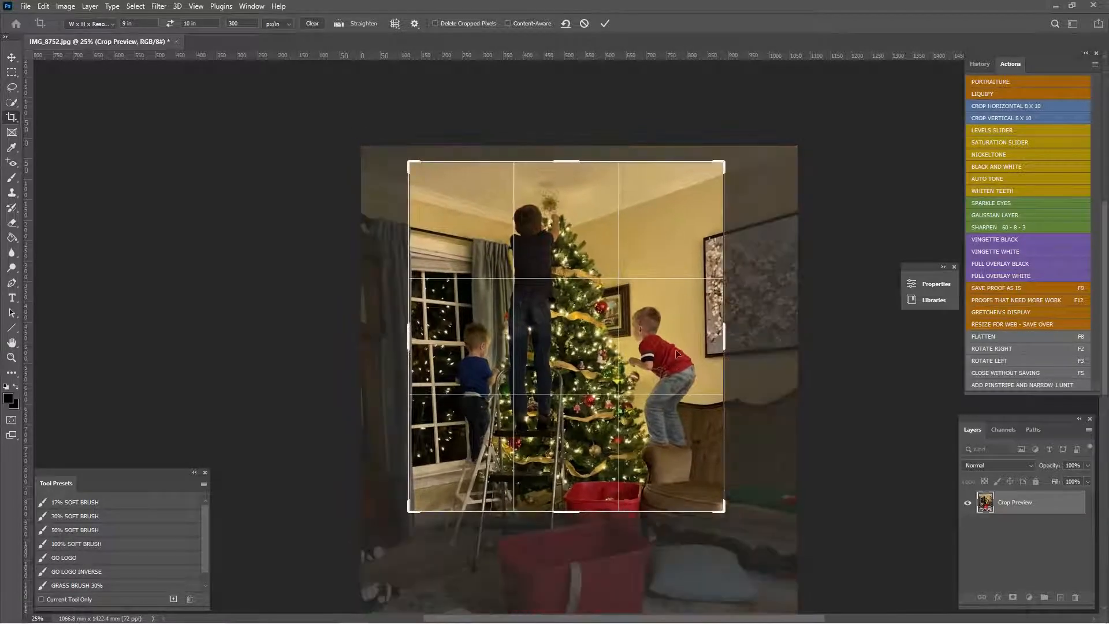
drag(676, 321, 674, 317)
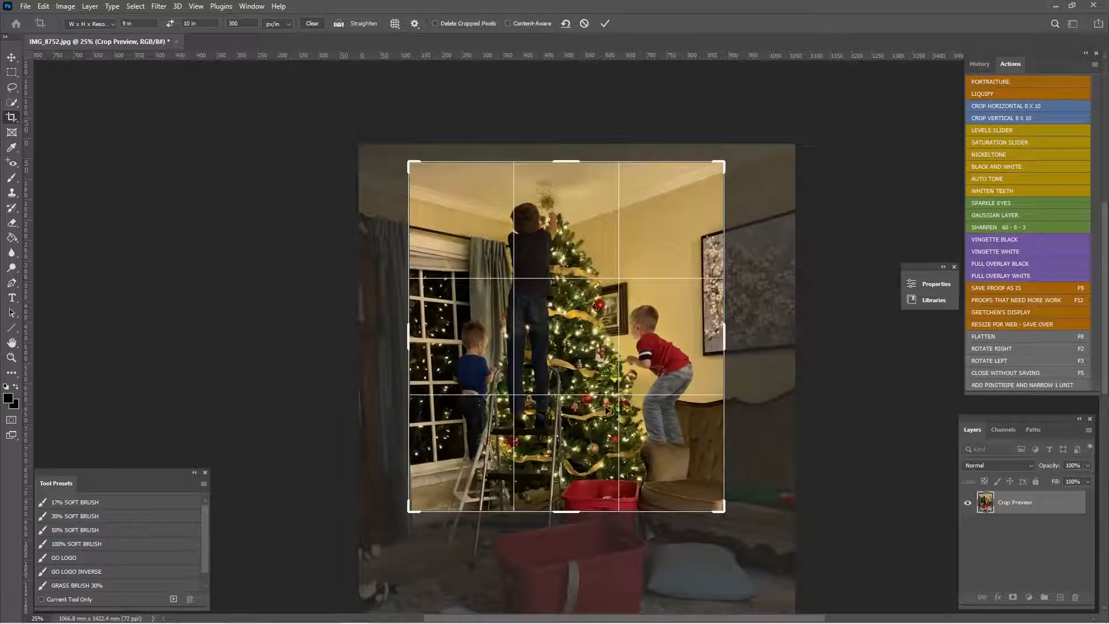
key(Return)
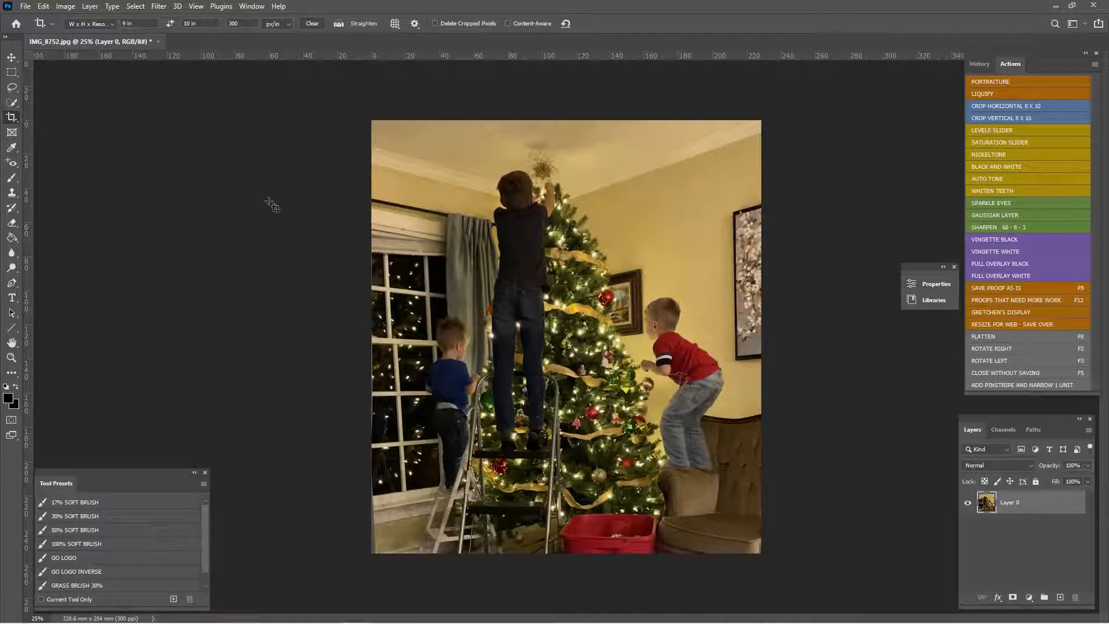
- Select the photo's right strip containing the wall picture, stretch it horizontally past the canvas edge with Free Transform, and deselect
click(10, 75)
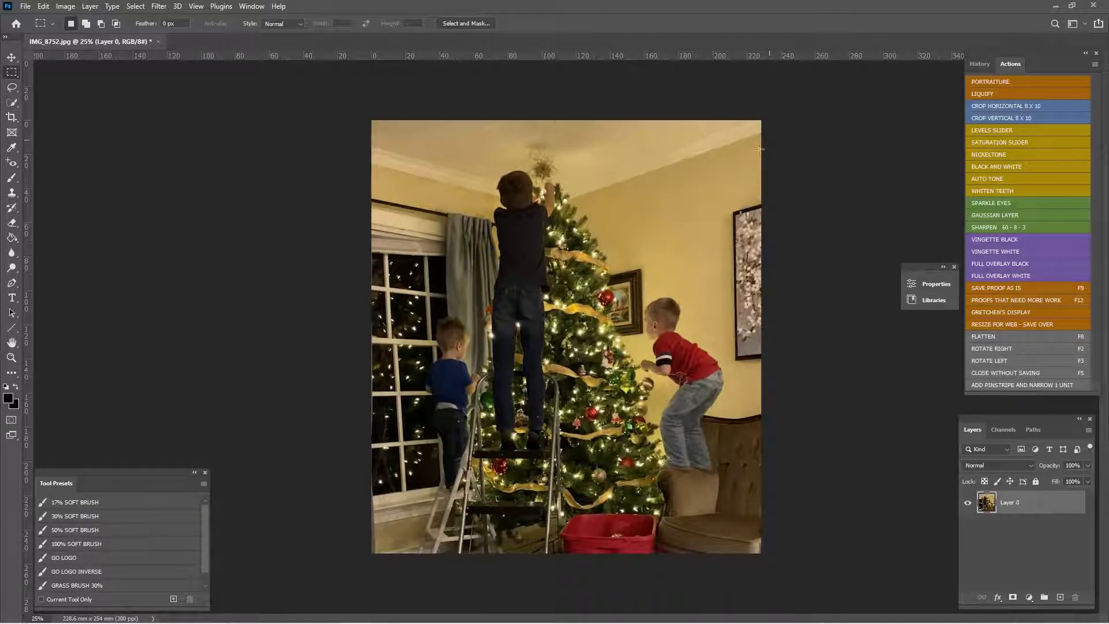
drag(760, 140, 682, 426)
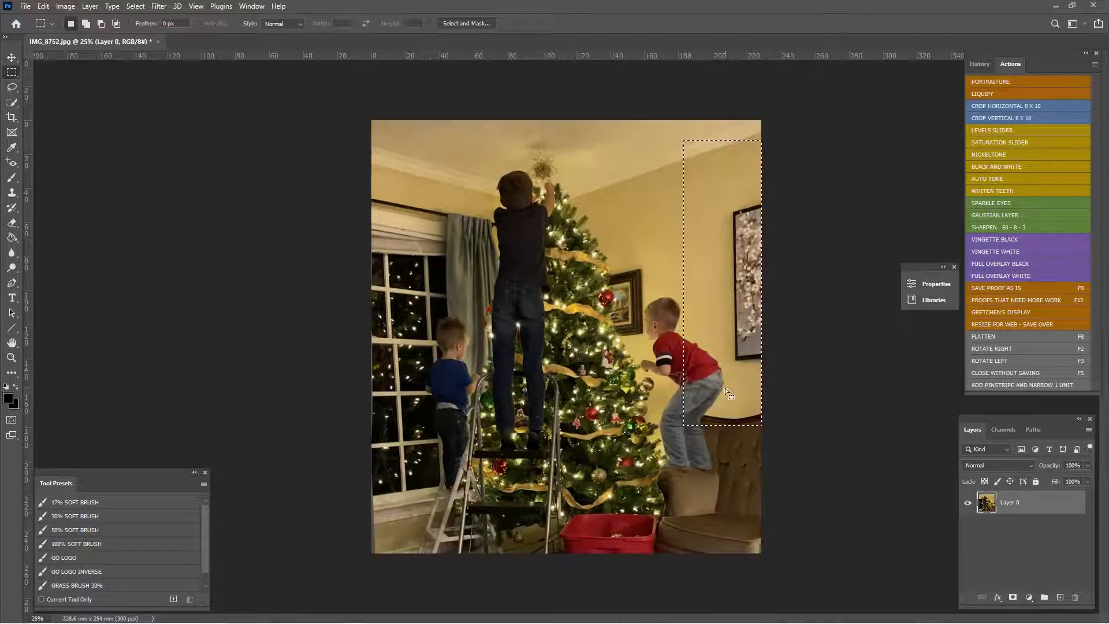
key(ctrl+t)
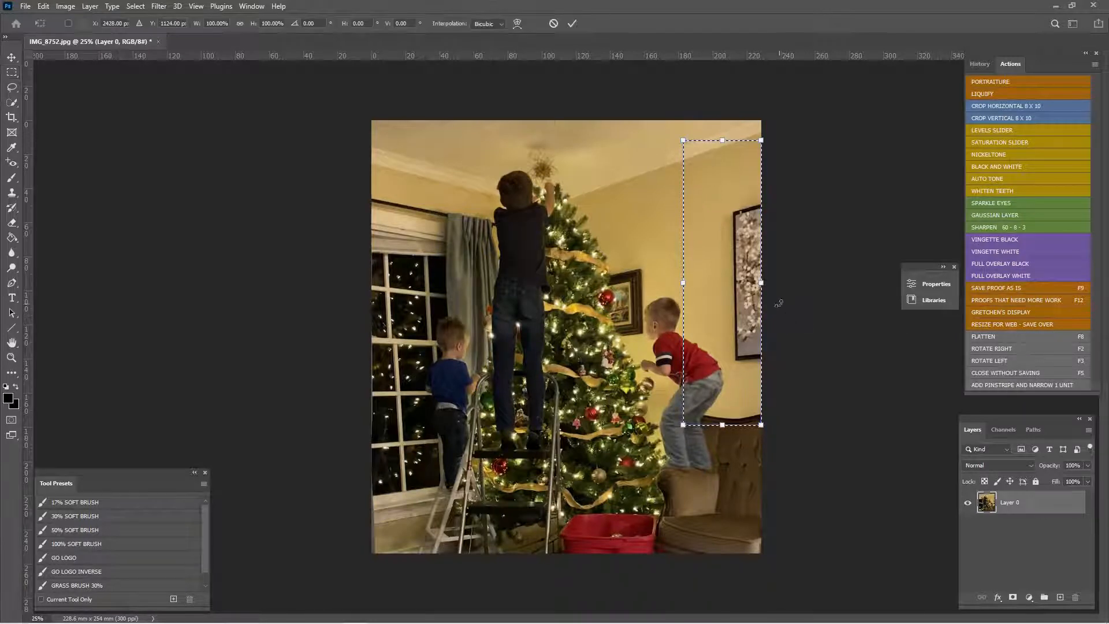
drag(762, 283, 838, 282)
key(Escape)
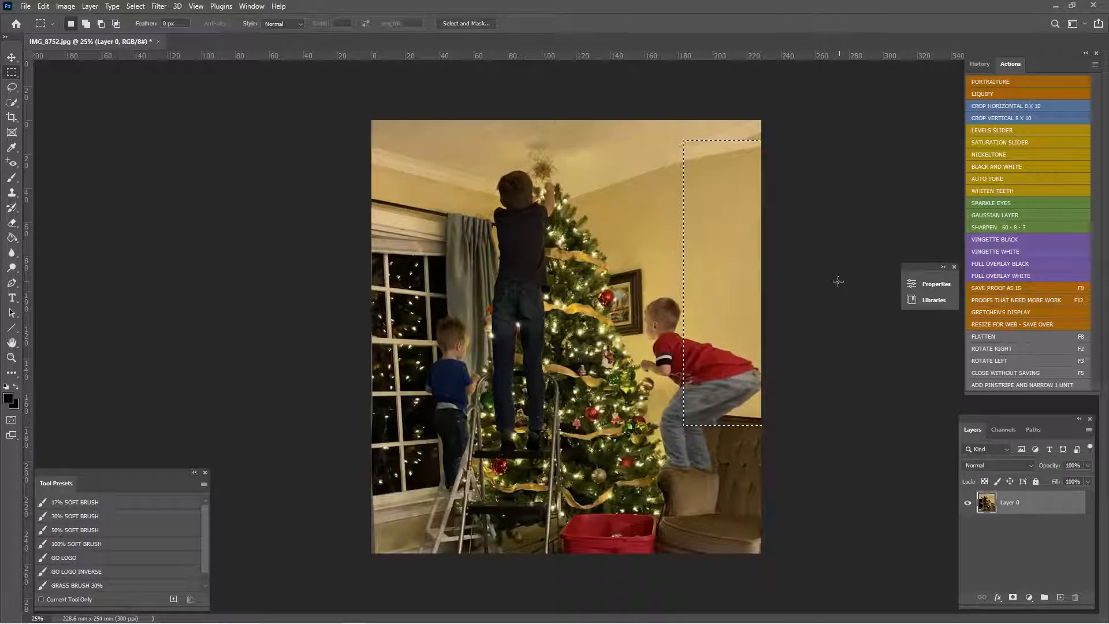
key(ctrl+d)
- Restore the original crown molding in the upper right of the photo with the History Brush, sourced from the Rectangular Marquee state
click(976, 67)
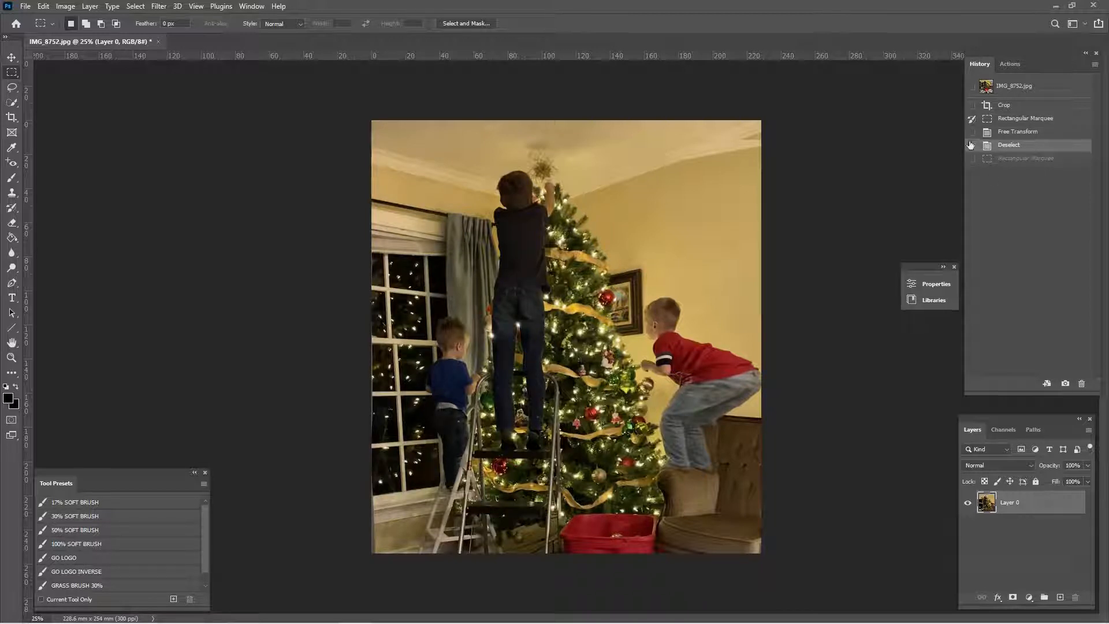
click(12, 212)
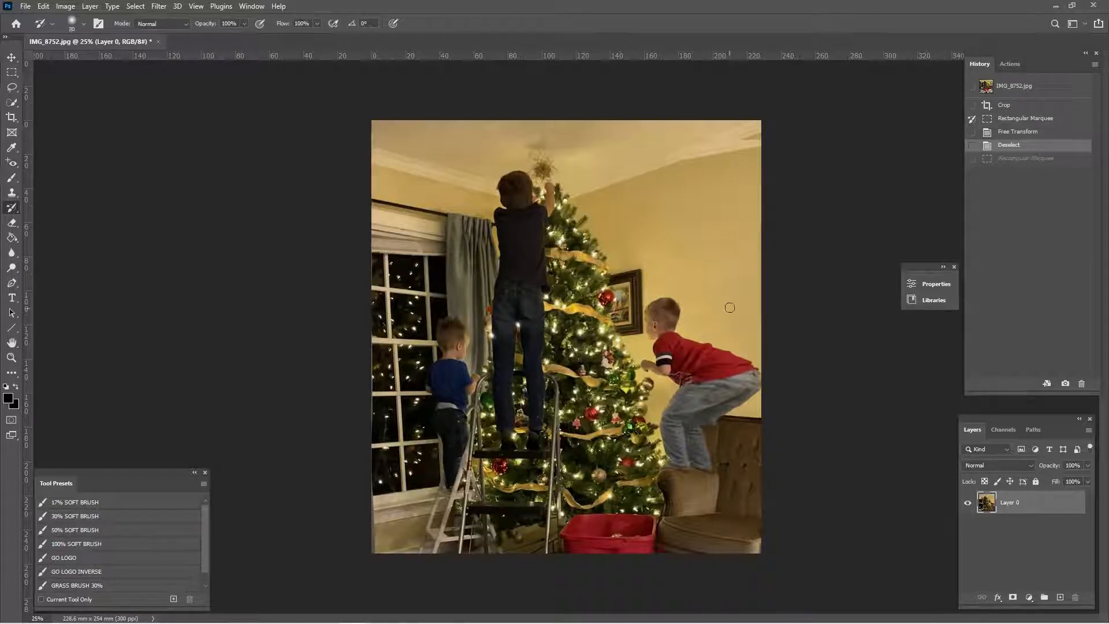
drag(685, 160, 760, 121)
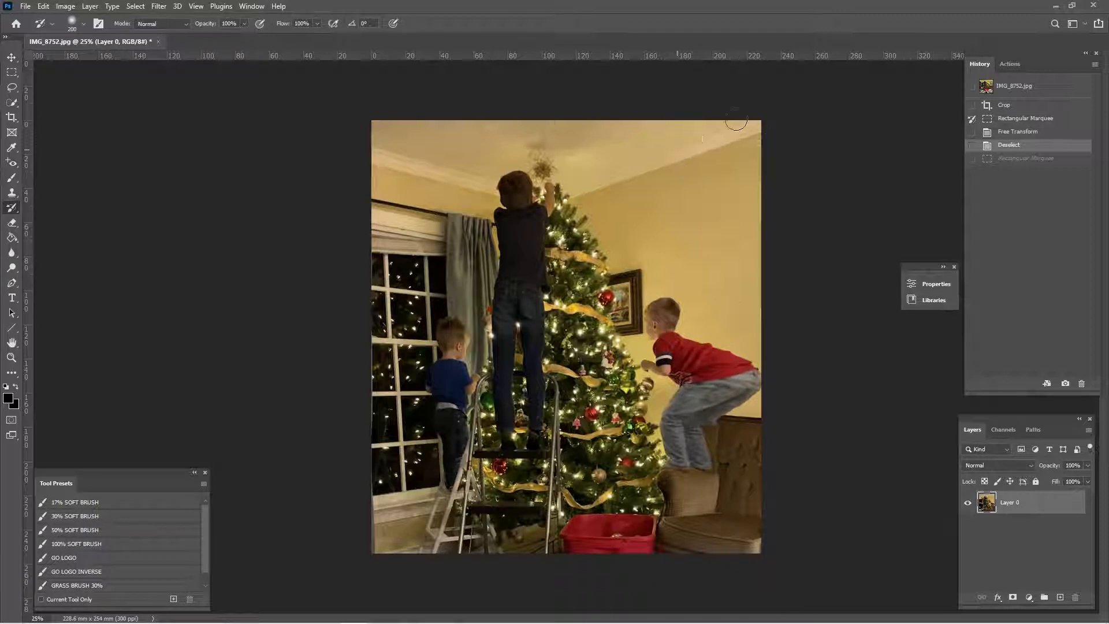
- Reduce the History Brush to 150 px and paint back the stretched boy's original body and the sofa back
key(bracketleft)
key(bracketleft)
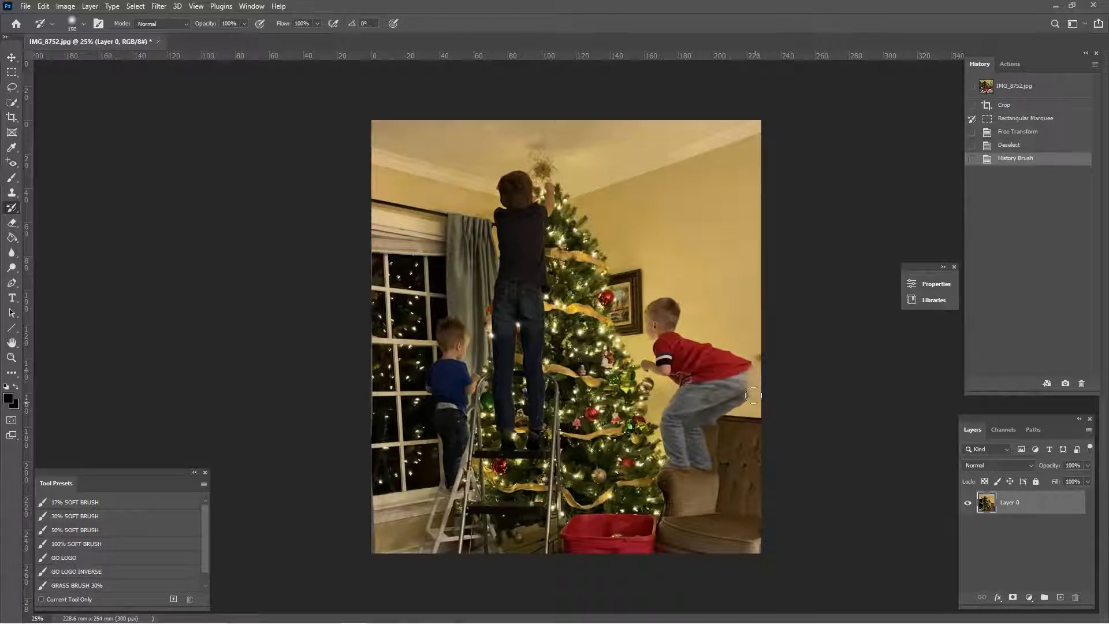
mouse_move(753, 396)
mouse_down()
mouse_move(740, 401)
mouse_move(723, 379)
mouse_move(726, 354)
mouse_move(722, 390)
mouse_move(722, 357)
mouse_move(700, 346)
mouse_move(729, 426)
mouse_move(700, 426)
mouse_move(723, 415)
mouse_up()
mouse_move(697, 345)
mouse_down()
mouse_move(703, 388)
mouse_move(709, 361)
mouse_move(721, 362)
mouse_up()
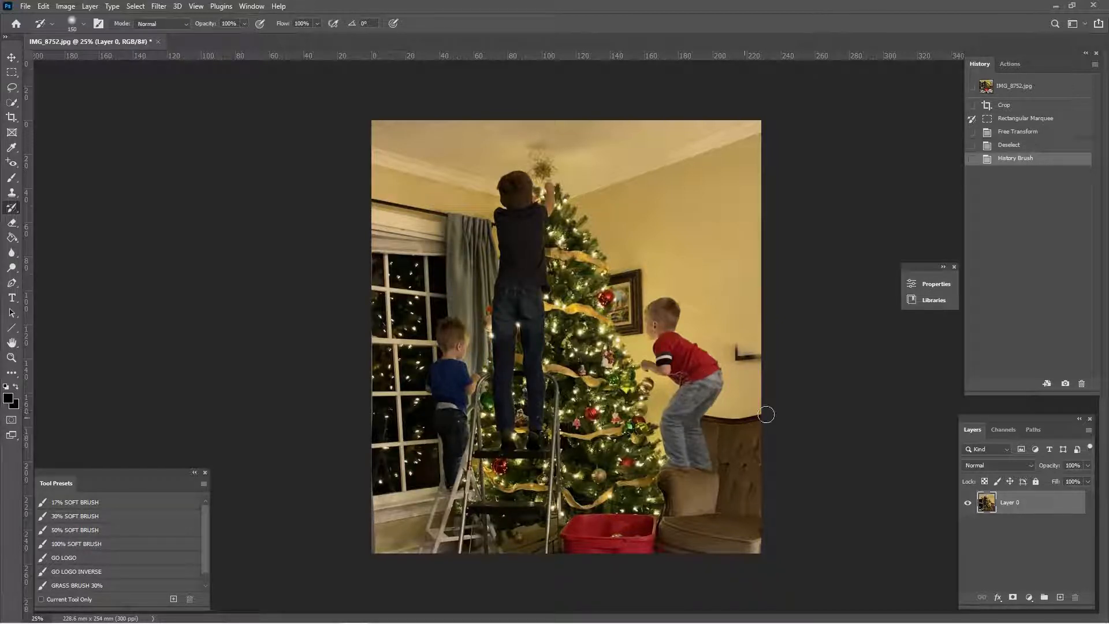
click(717, 426)
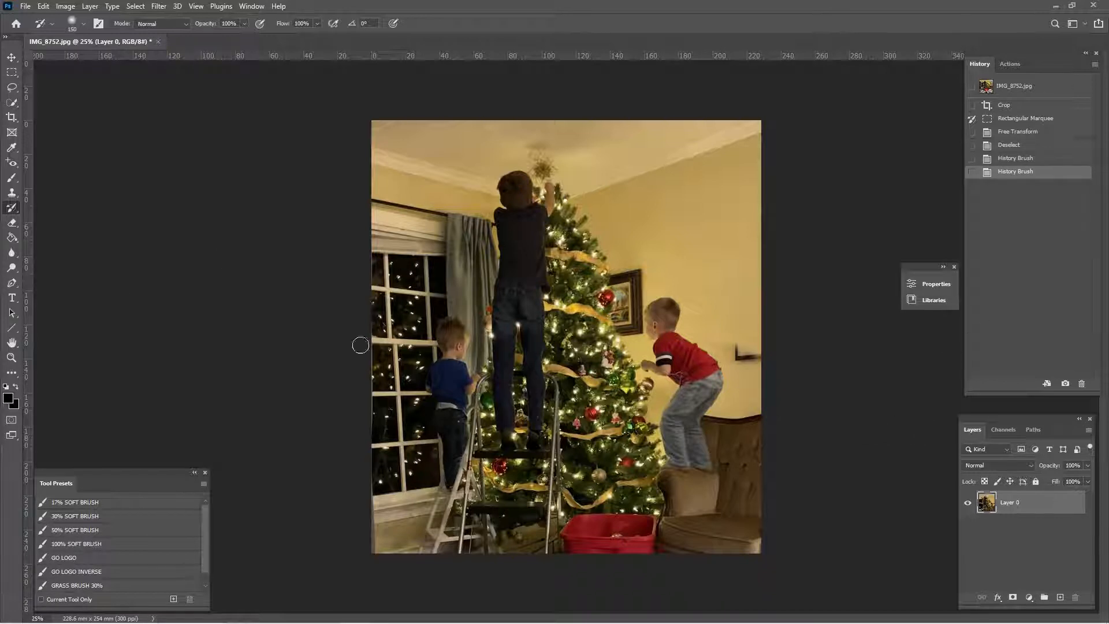
- Clone clean wall over the leftover frame corner behind the boy in red using a 175 px Clone Stamp
click(17, 194)
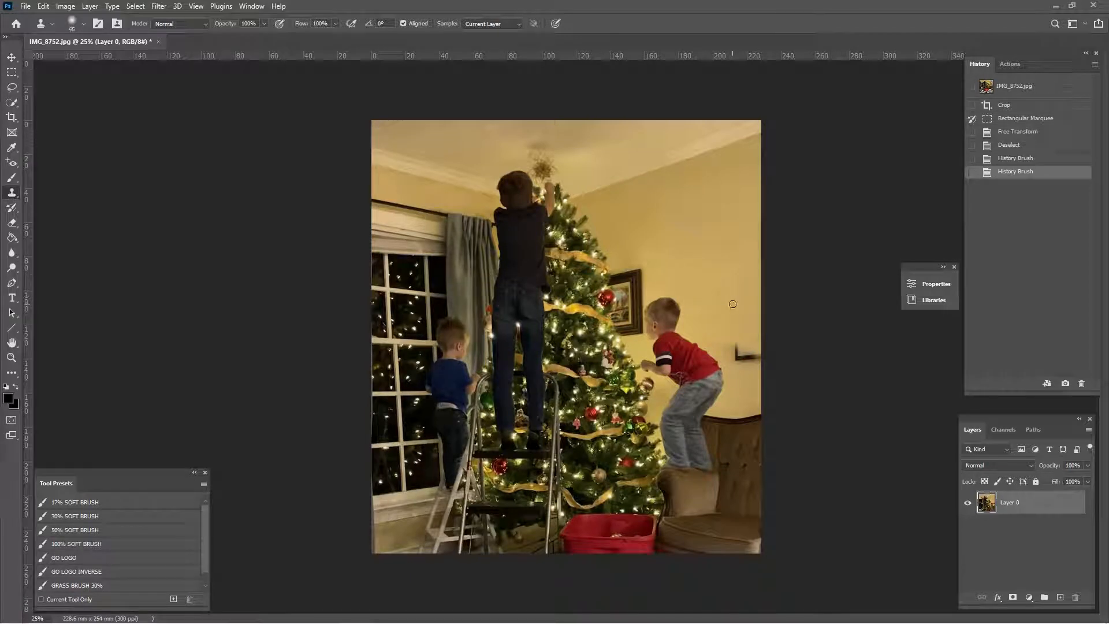
key(bracketright)
key(bracketright)
key(bracketright)
key(bracketright)
key(bracketright)
alt+click(738, 319)
mouse_move(737, 349)
mouse_down()
mouse_move(755, 359)
mouse_move(730, 348)
mouse_move(742, 353)
mouse_up()
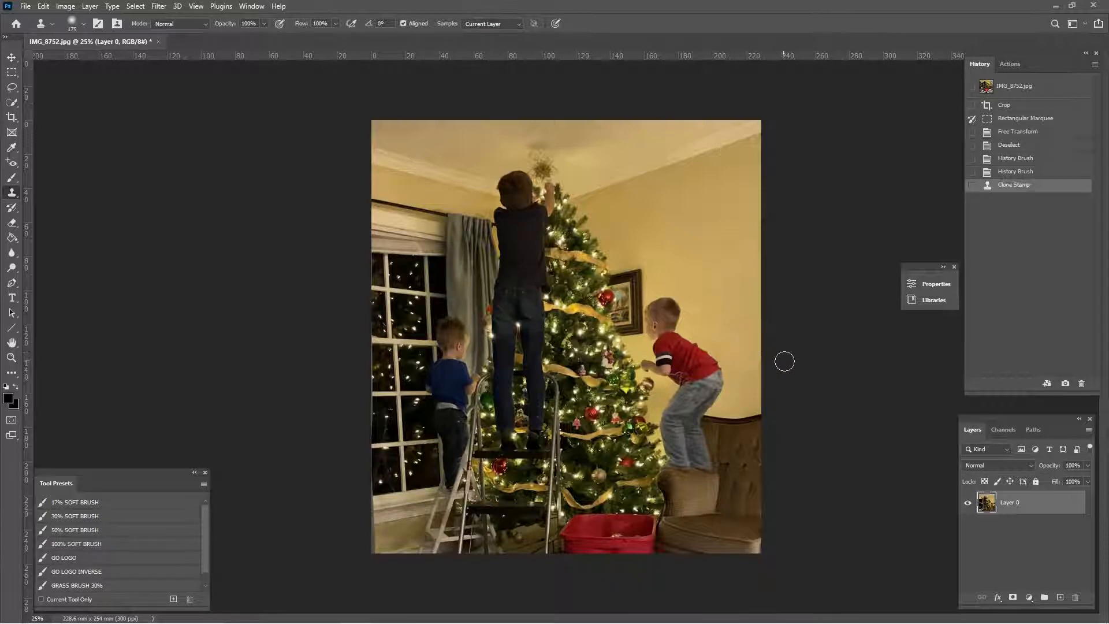
- Examine the framed picture behind the tree and the head of the boy in red up close
key(ctrl+plus)
key(ctrl+plus)
key(ctrl+plus)
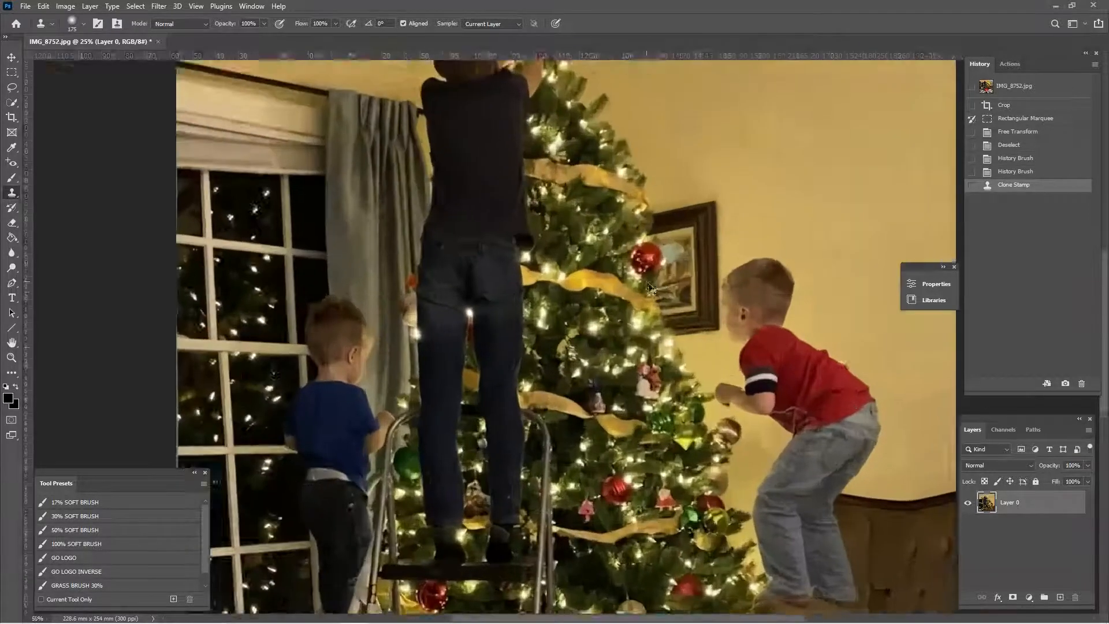
mouse_move(668, 352)
mouse_down()
mouse_move(572, 385)
mouse_move(433, 460)
mouse_up()
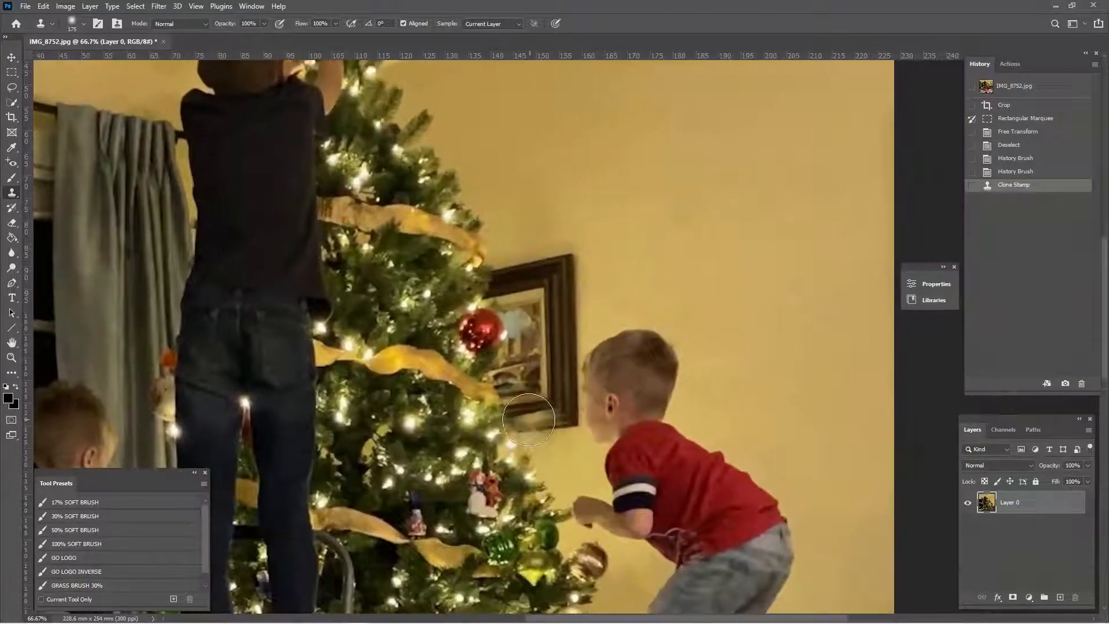
key(ctrl+plus)
key(ctrl+plus)
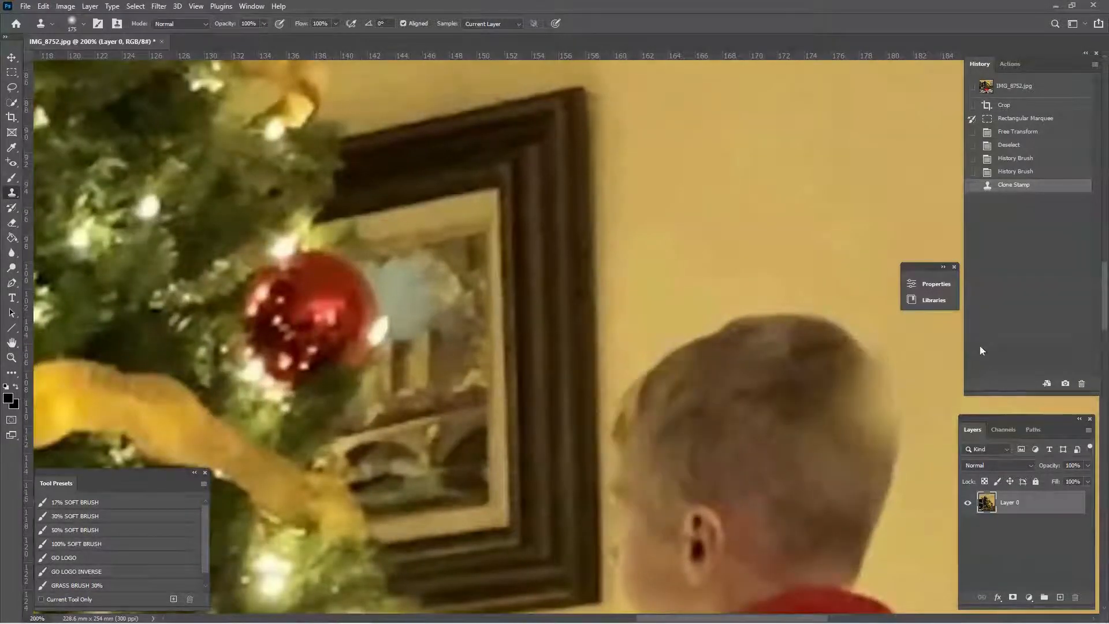
scroll(872, 290, down, 5)
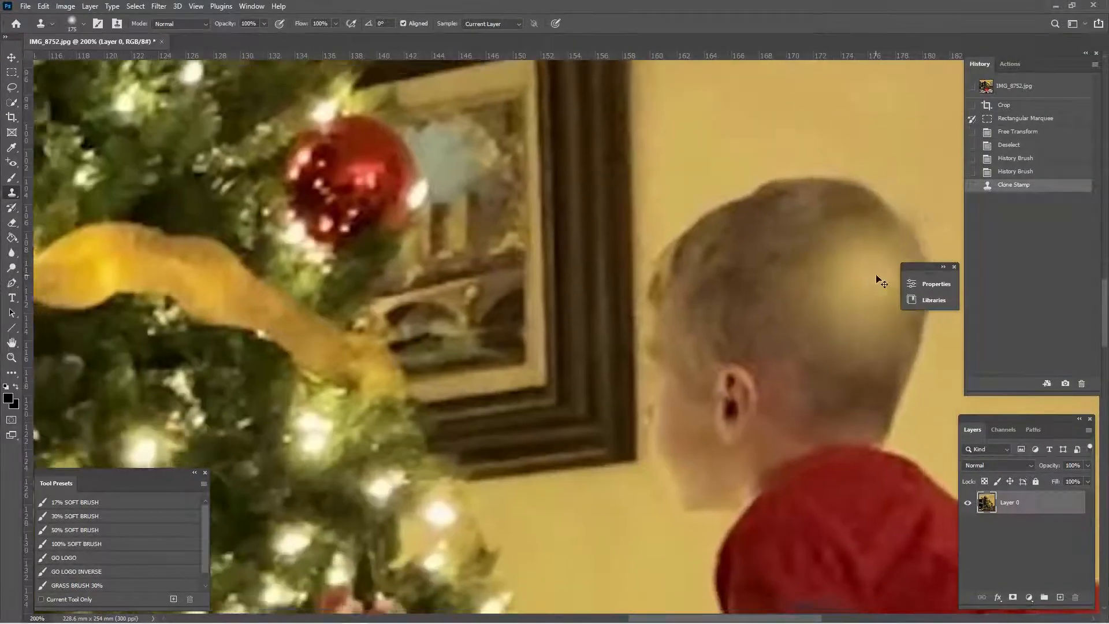
key(ctrl+minus)
key(ctrl+minus)
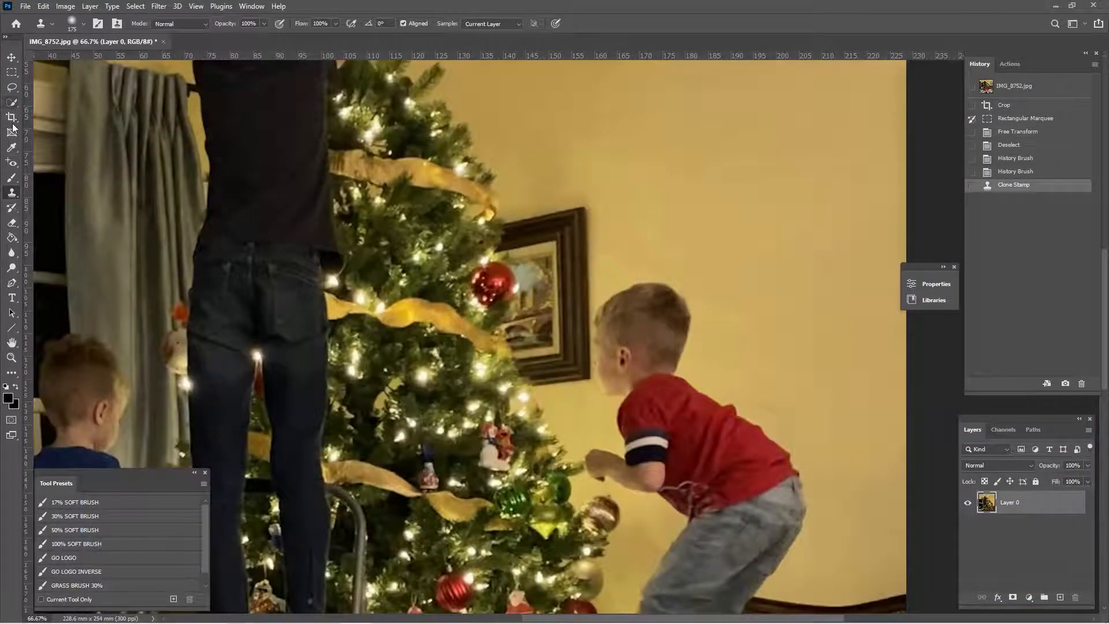
- Quick-select the tree edge beside the framed picture and the picture's interior with a 45 px brush
click(12, 102)
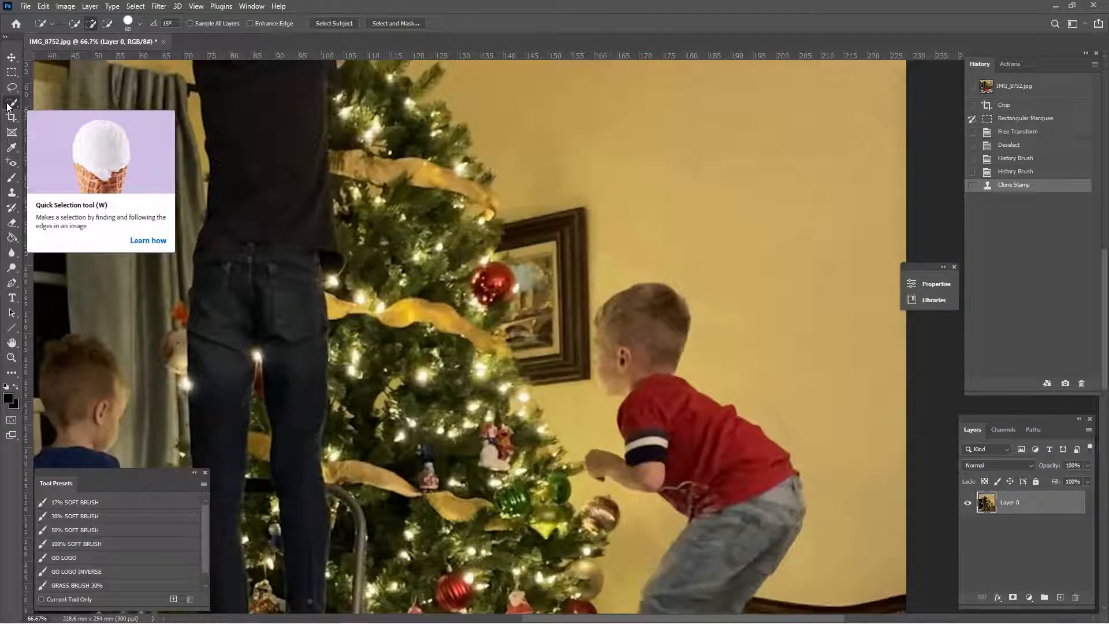
key(bracketleft)
key(bracketleft)
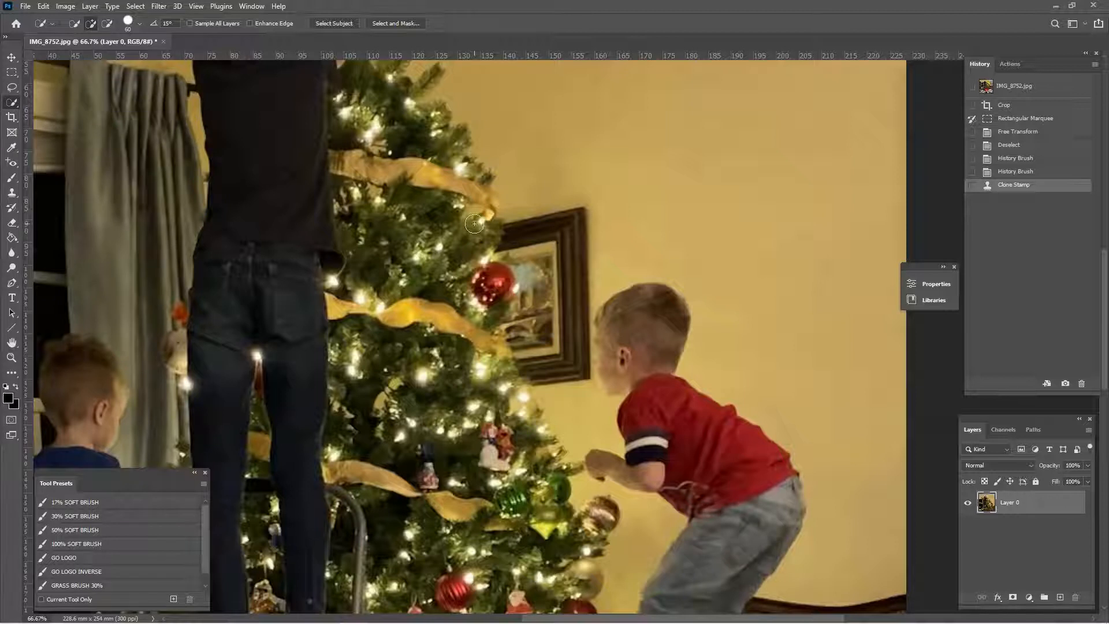
drag(478, 218, 481, 251)
mouse_move(491, 309)
mouse_down()
mouse_move(416, 321)
mouse_move(491, 364)
mouse_move(528, 303)
mouse_up()
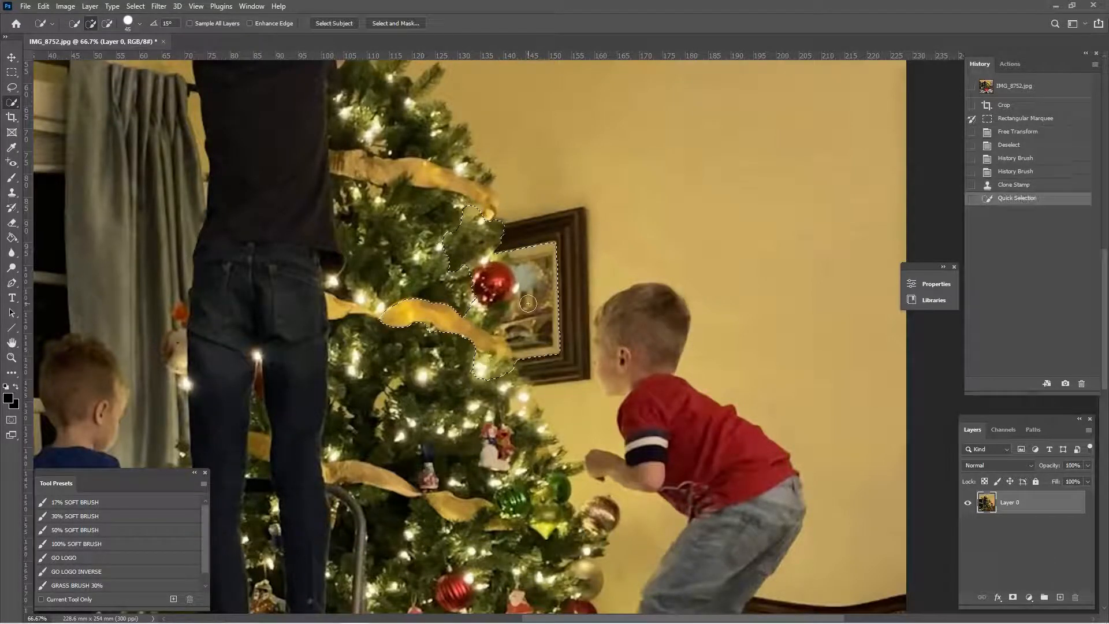
- Extend the selection with a smaller brush over the picture frame, the boy's head and the adjoining tree branches
key(bracketleft)
key(bracketleft)
mouse_move(533, 373)
mouse_down()
mouse_move(510, 387)
mouse_move(561, 454)
mouse_move(521, 417)
mouse_up()
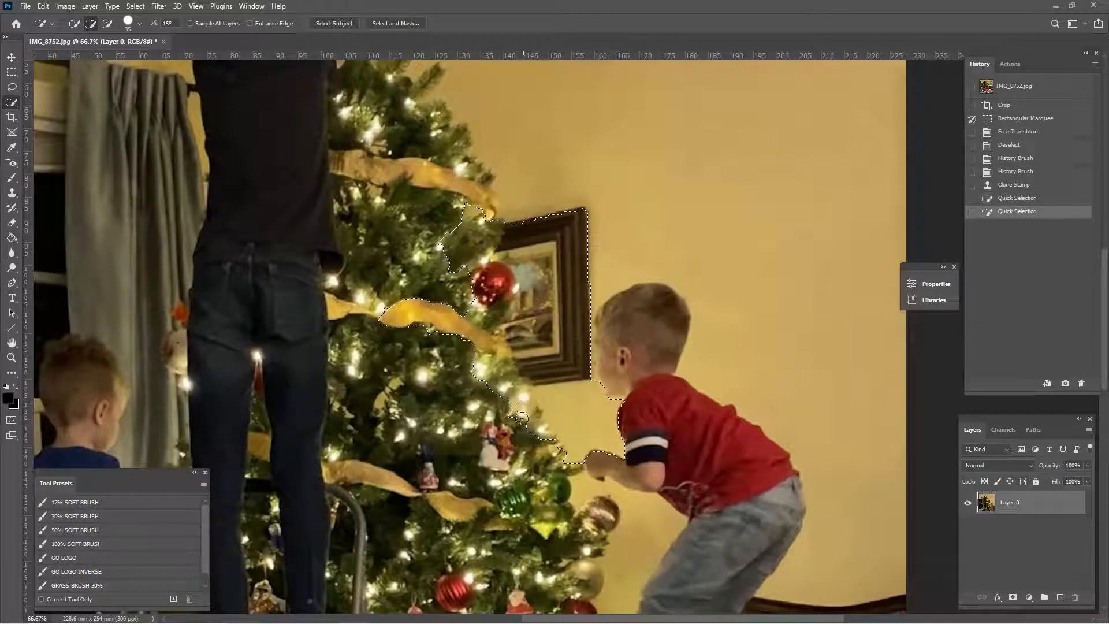
drag(615, 382, 606, 315)
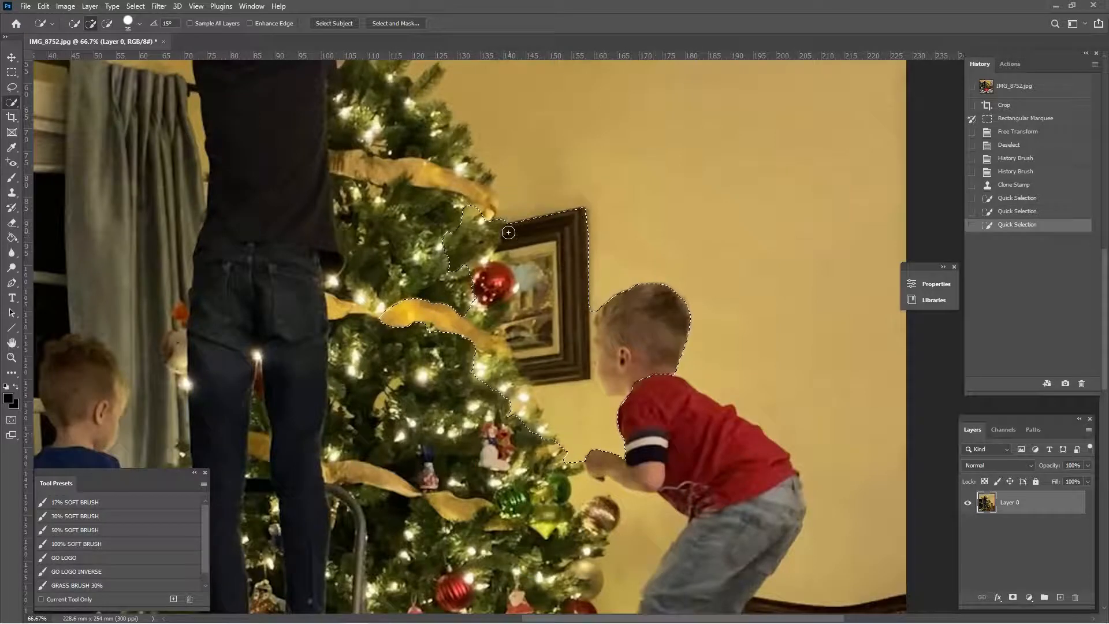
click(475, 182)
click(483, 434)
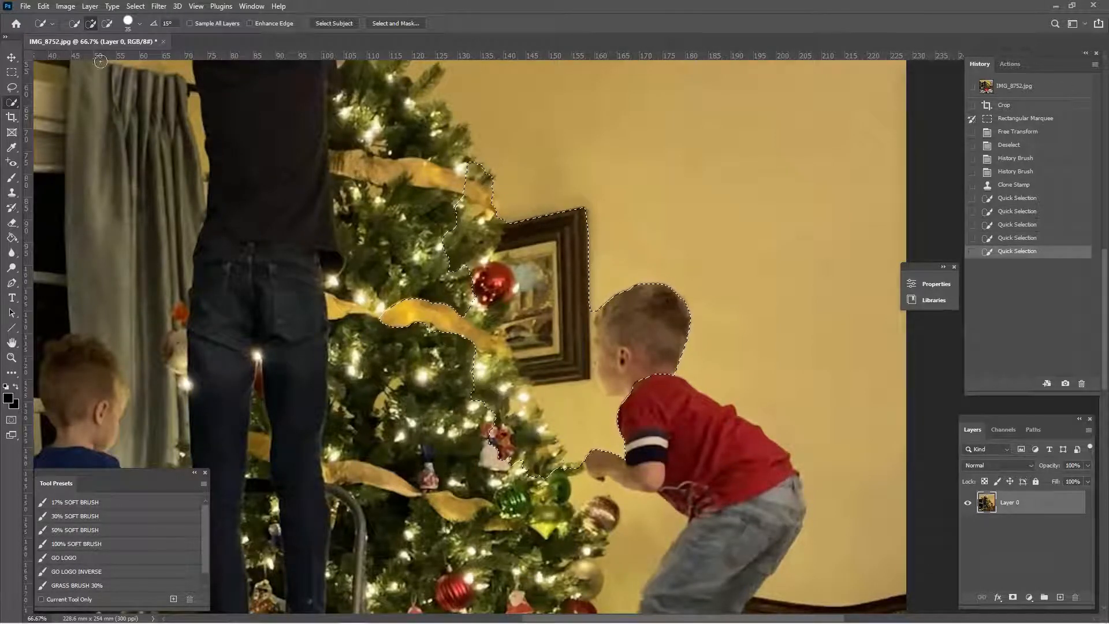
- Subtract the picture frame and the wall along the tree edge from the selection with a 20 px Quick Selection brush
click(108, 25)
key(bracketleft)
key(bracketleft)
key(bracketleft)
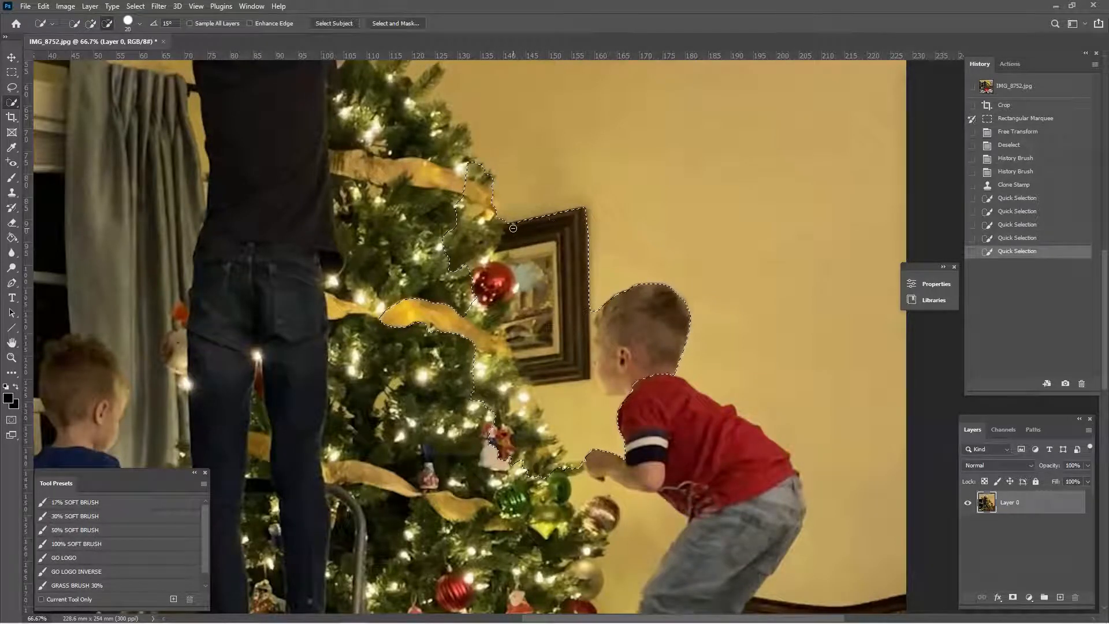
mouse_move(512, 235)
mouse_down()
mouse_move(562, 227)
mouse_move(571, 264)
mouse_move(562, 224)
mouse_move(547, 244)
mouse_move(540, 316)
mouse_move(515, 329)
mouse_up()
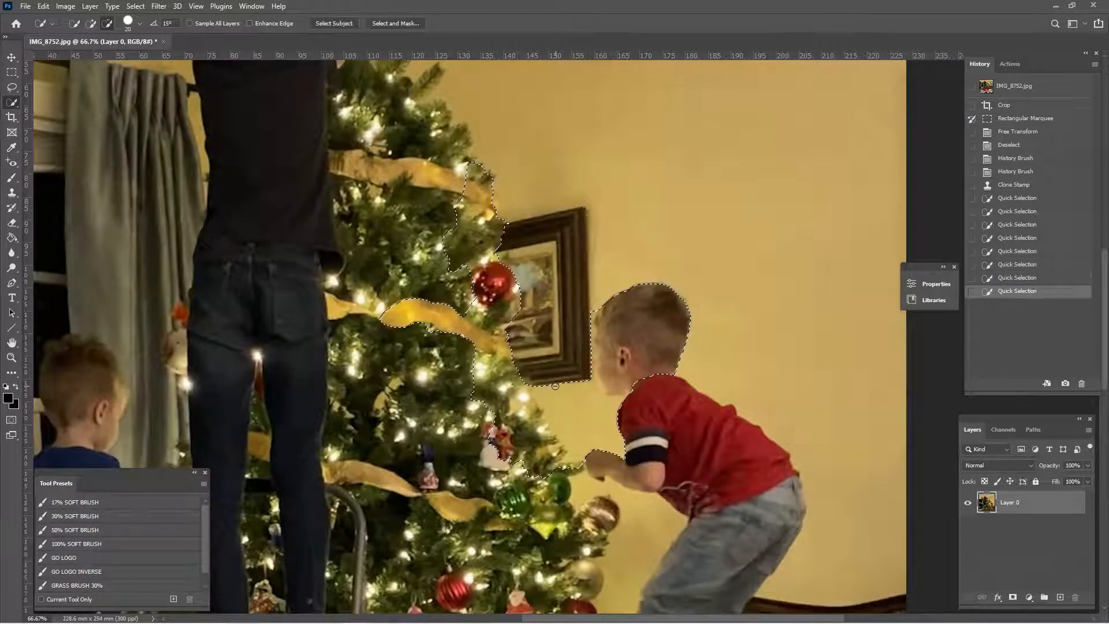
drag(553, 395, 563, 402)
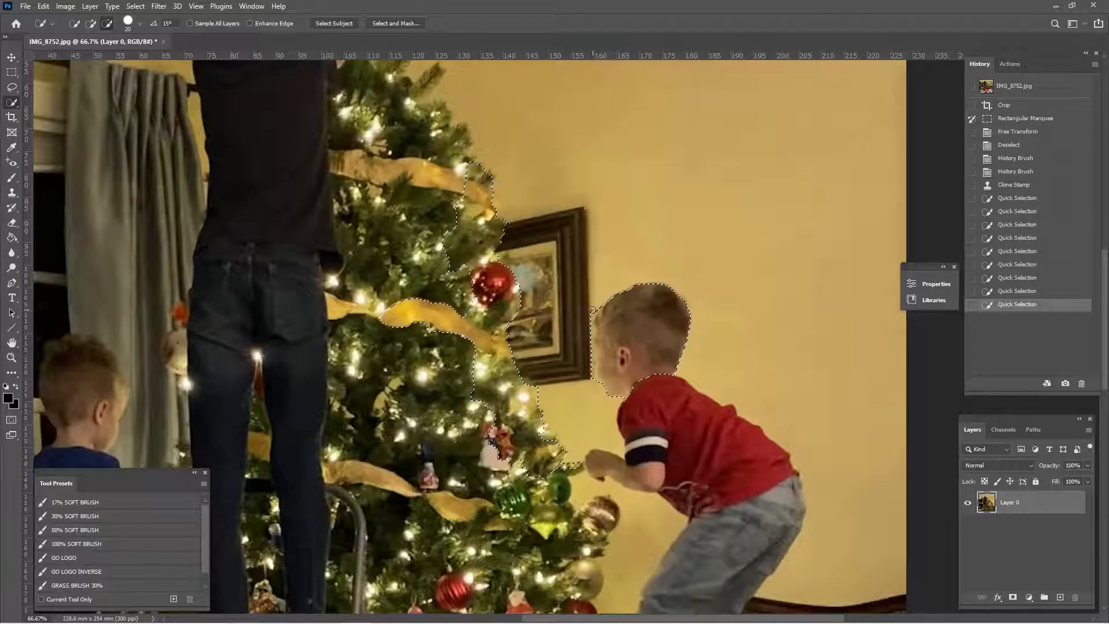
- Refine the selection along the face of the boy in red, subtracting wall areas and adding facial edges with a 10 px brush
mouse_move(592, 310)
mouse_down()
mouse_move(599, 376)
mouse_move(643, 345)
mouse_move(642, 429)
mouse_up()
scroll(569, 338, up, 3)
key(bracketleft)
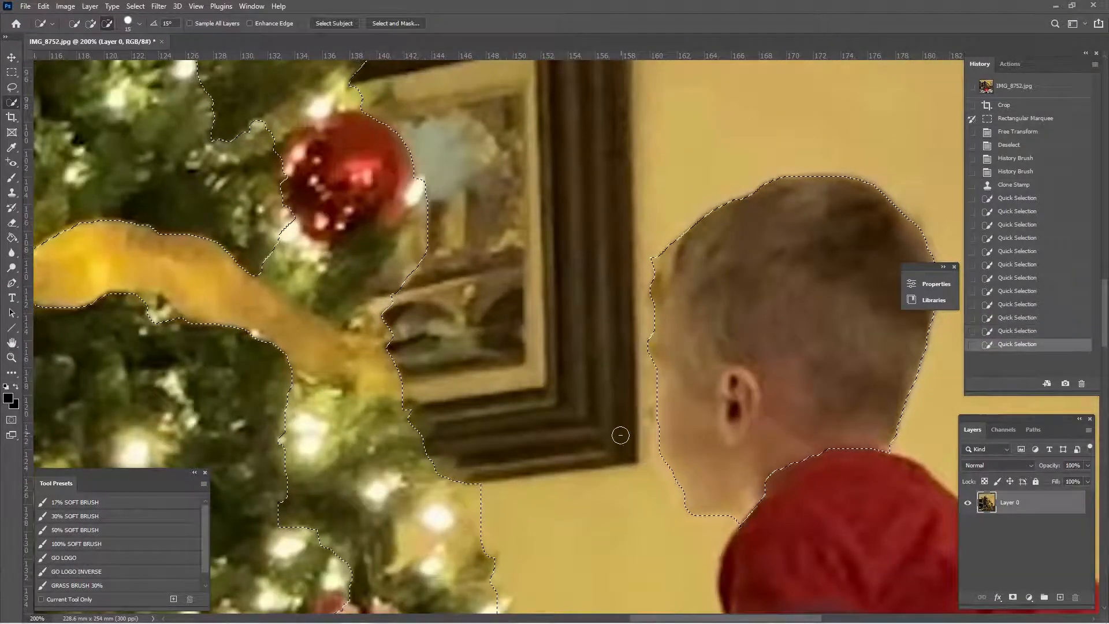
click(91, 23)
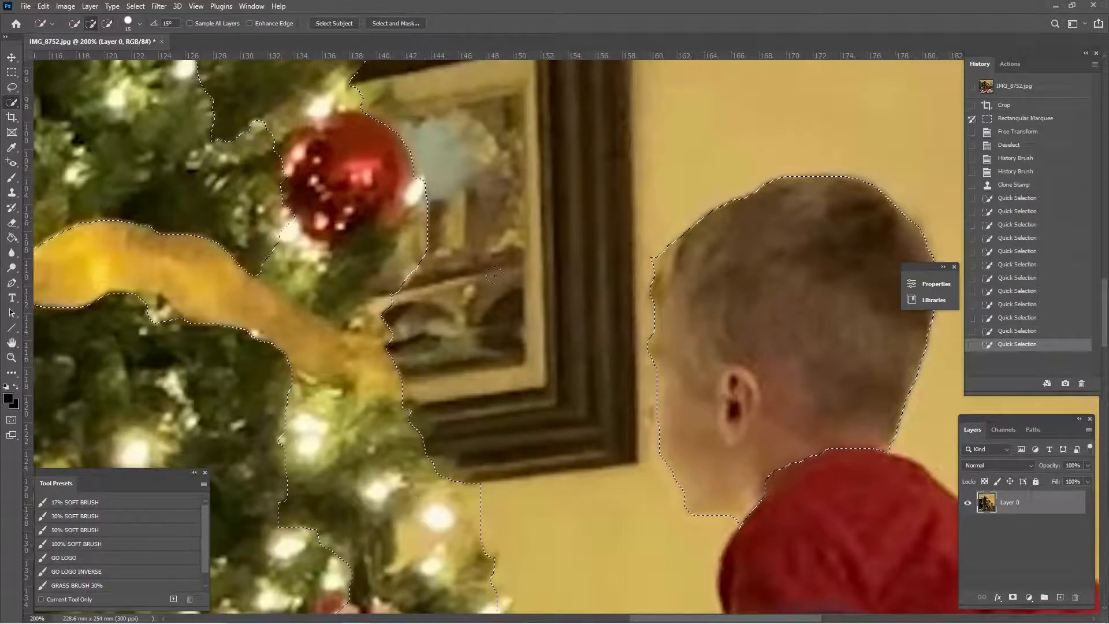
key(bracketleft)
drag(662, 395, 669, 430)
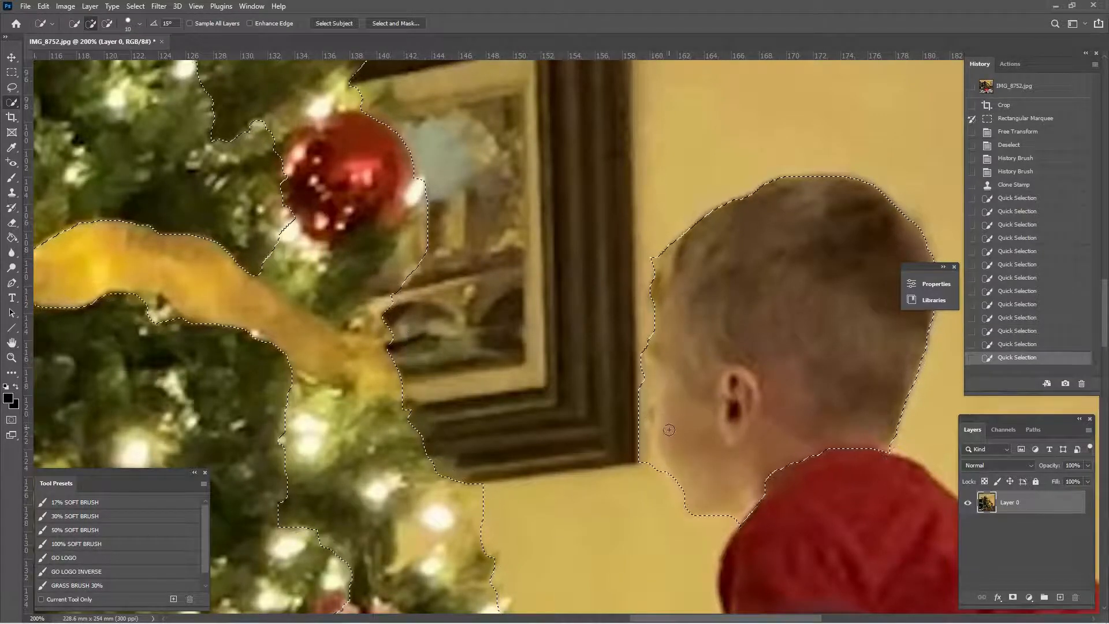
- Subtract the wall patch below the picture frame from the selection with the 10 px brush
key(ctrl+minus)
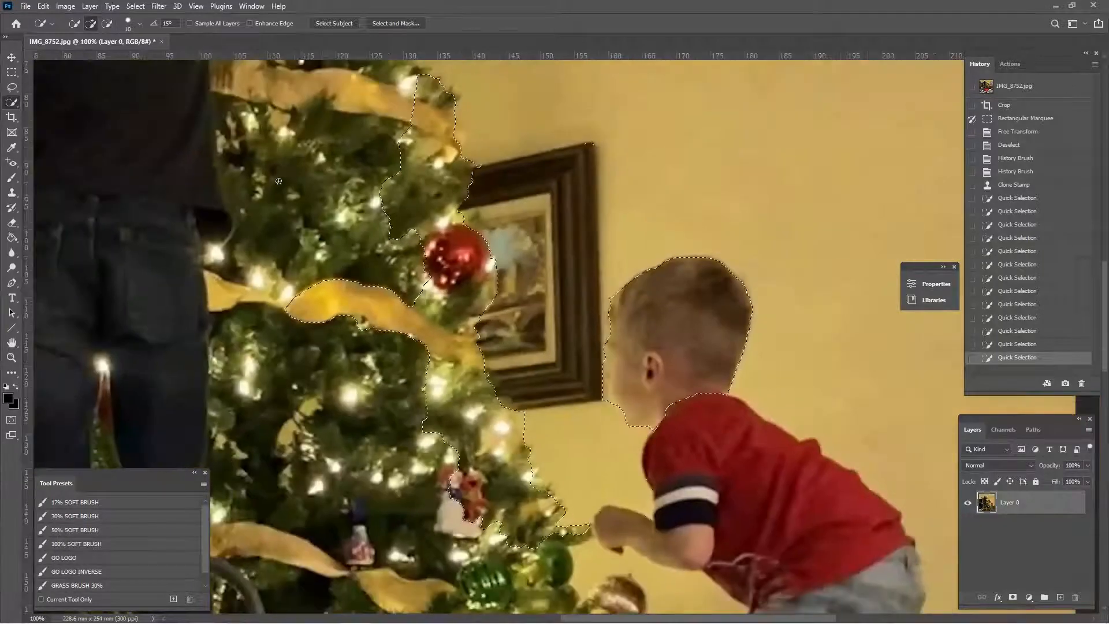
key(alt)
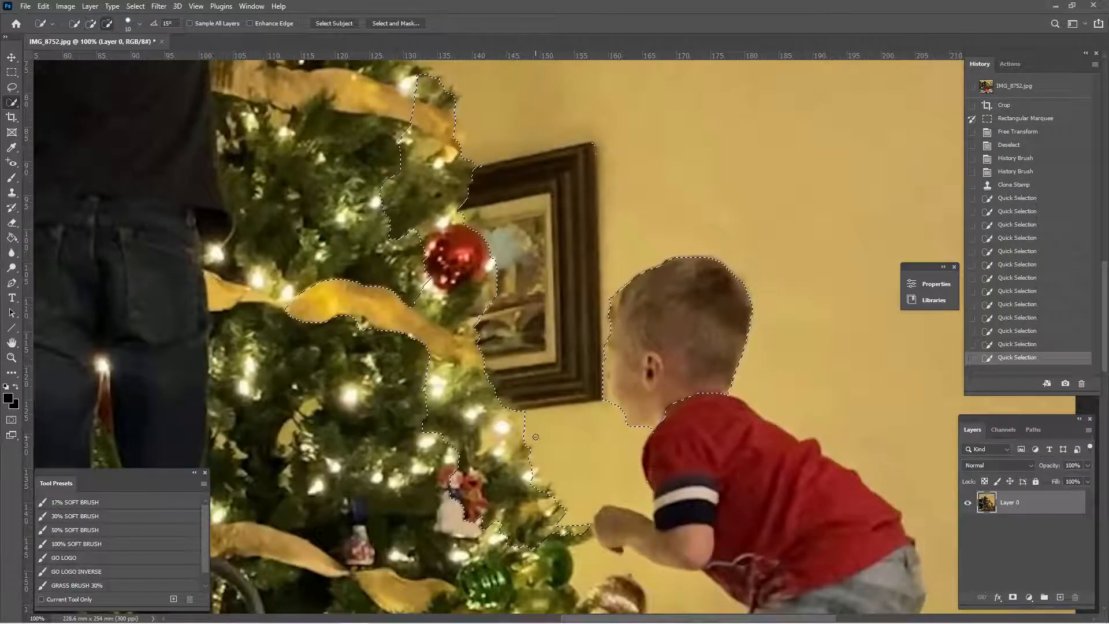
click(573, 434)
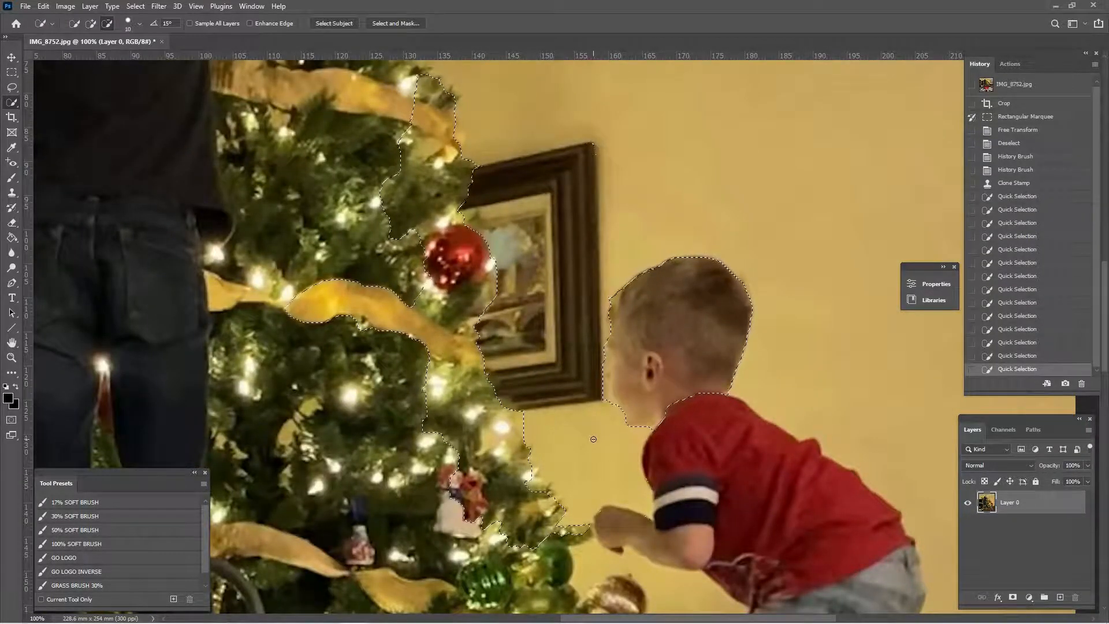
scroll(593, 439, down, 2)
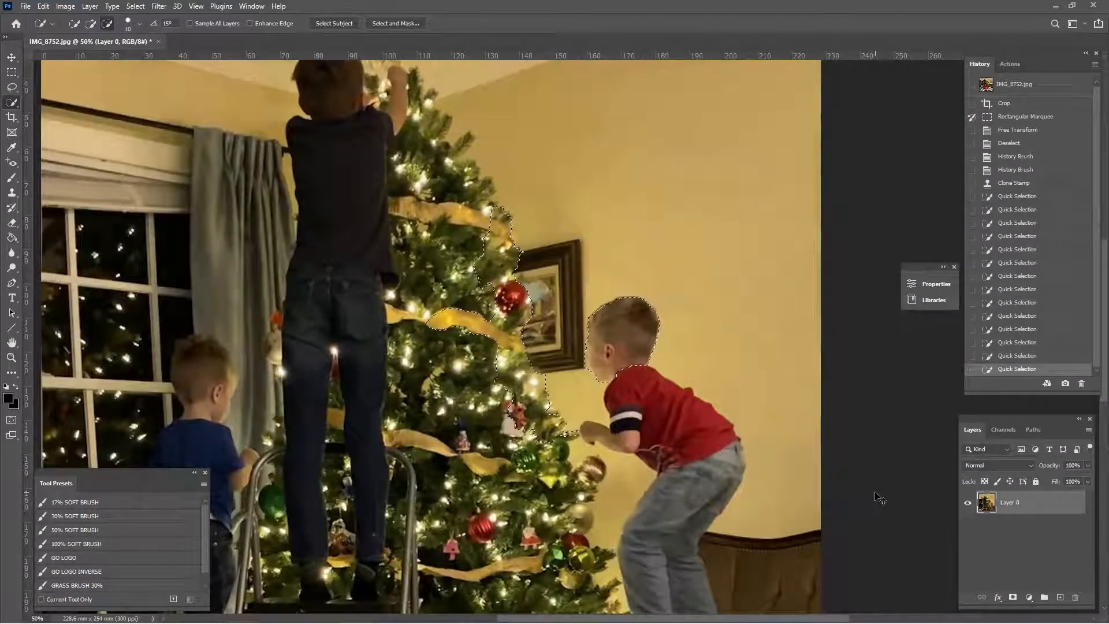
- Paste the selected tree edge and boy's head as a new layer, test it with a small shift and undo the shift
key(ctrl+v)
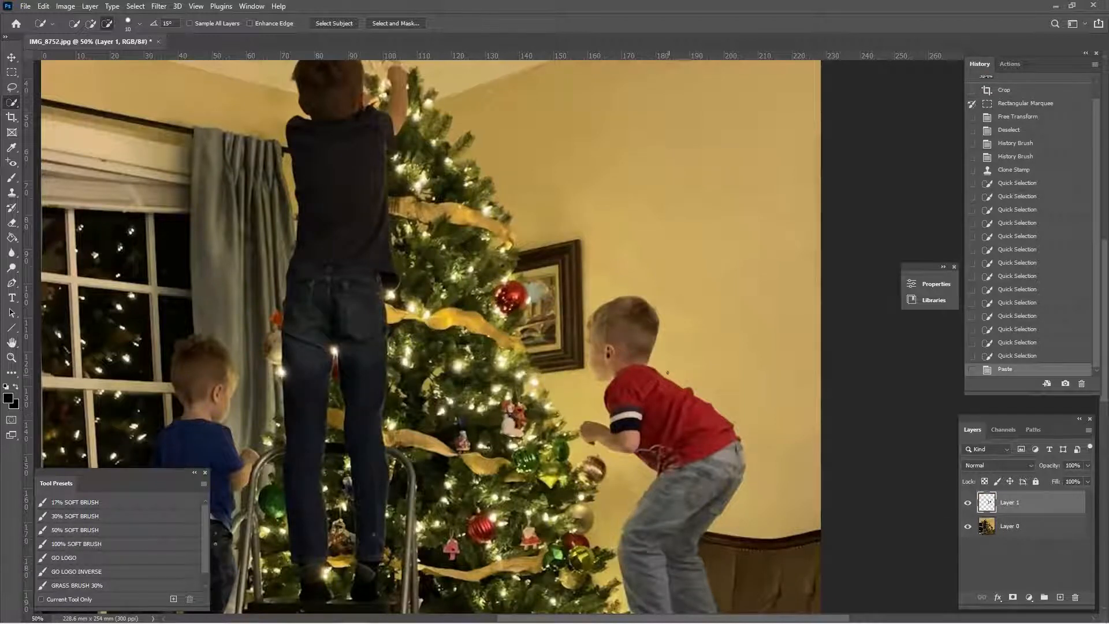
key(v)
mouse_move(641, 346)
mouse_down()
mouse_move(624, 349)
mouse_move(612, 374)
mouse_move(621, 376)
mouse_move(640, 335)
mouse_move(614, 335)
mouse_move(624, 343)
mouse_up()
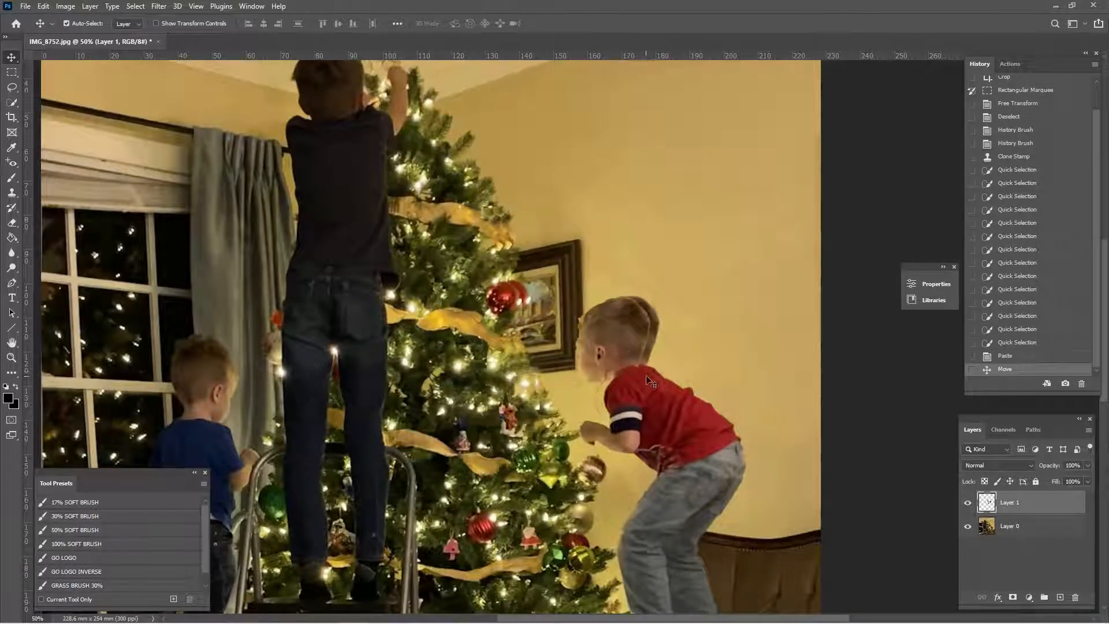
key(ctrl+z)
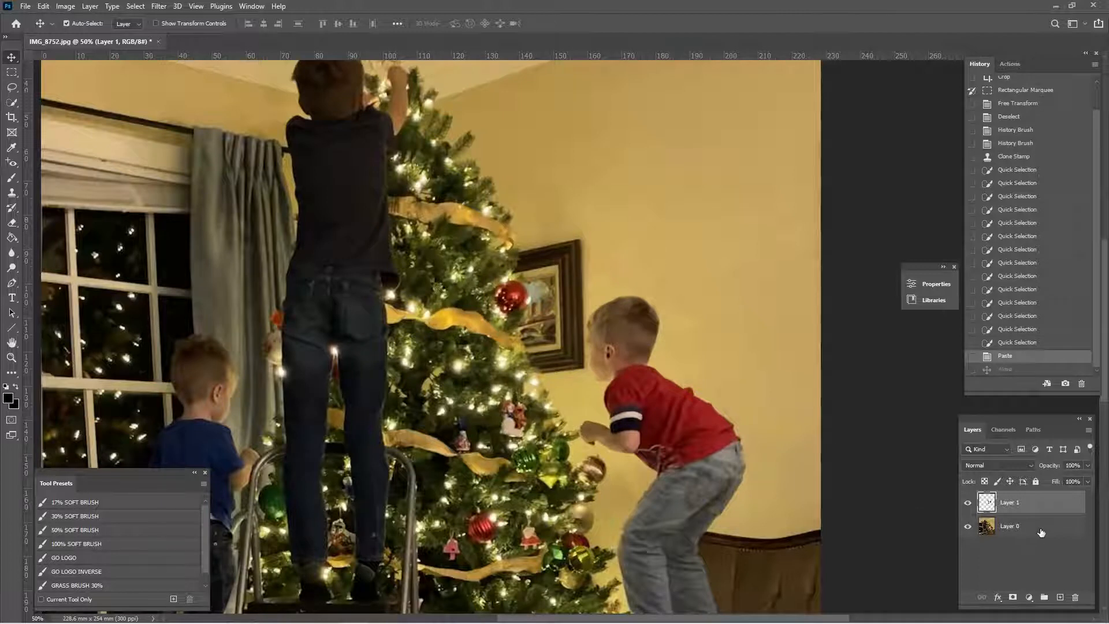
- Clone clean wall over the upper part of the framed picture on Layer 0 with a 175 px Clone Stamp
click(1026, 528)
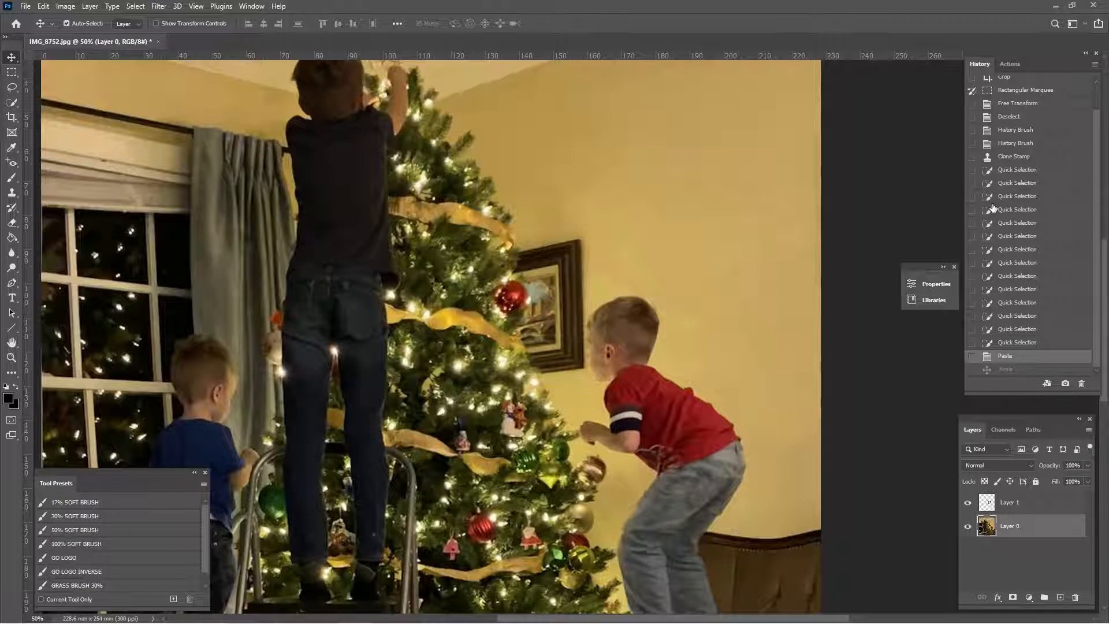
click(6, 201)
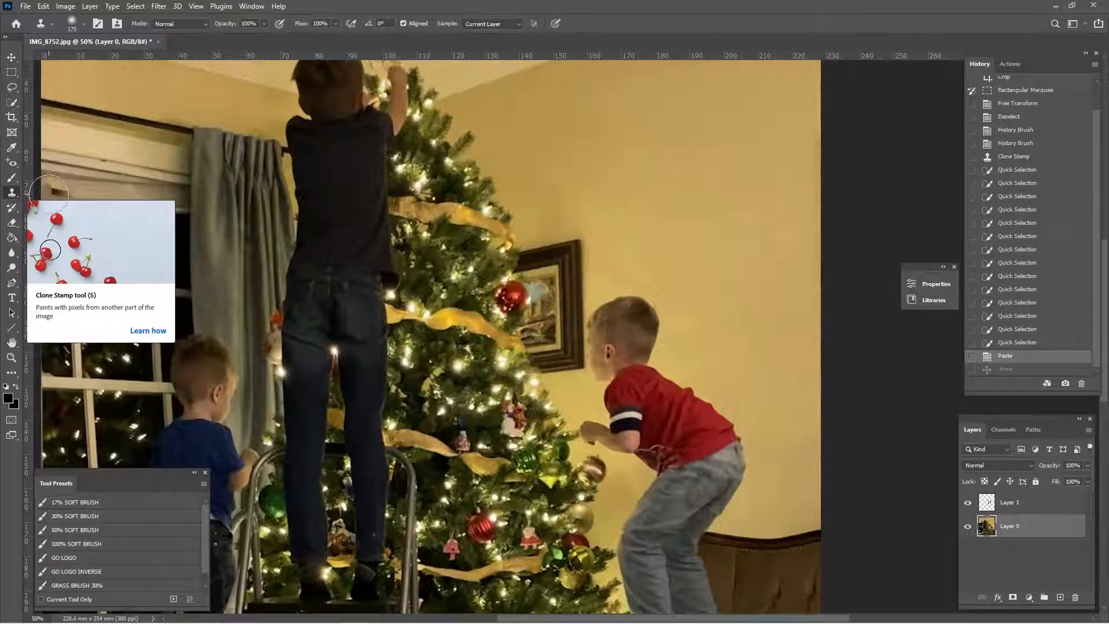
key(bracketright)
key(bracketright)
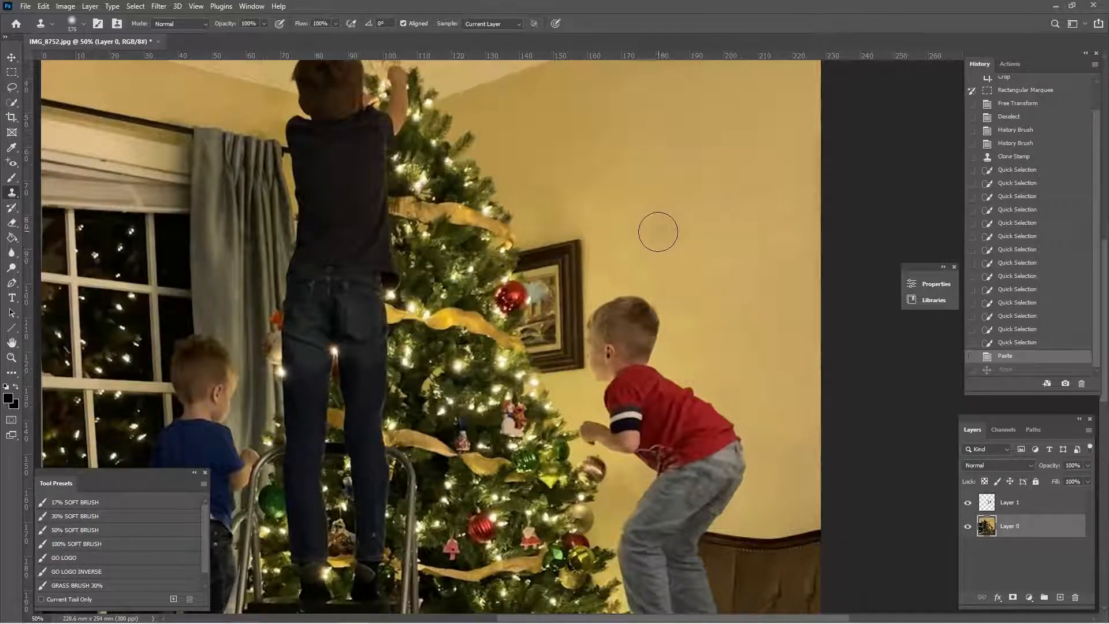
key(bracketleft)
key(bracketleft)
alt+click(580, 177)
mouse_move(585, 274)
mouse_down()
mouse_move(532, 261)
mouse_move(568, 273)
mouse_move(572, 286)
mouse_up()
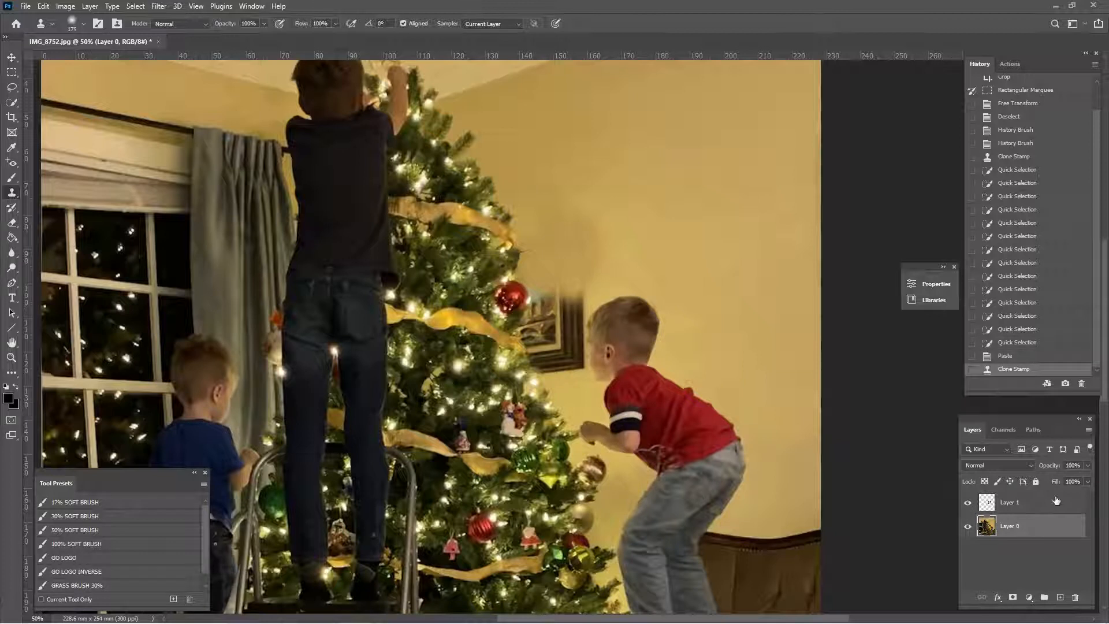
alt+click(675, 234)
mouse_move(572, 288)
mouse_down()
mouse_move(566, 354)
mouse_move(555, 342)
mouse_up()
key(ctrl+z)
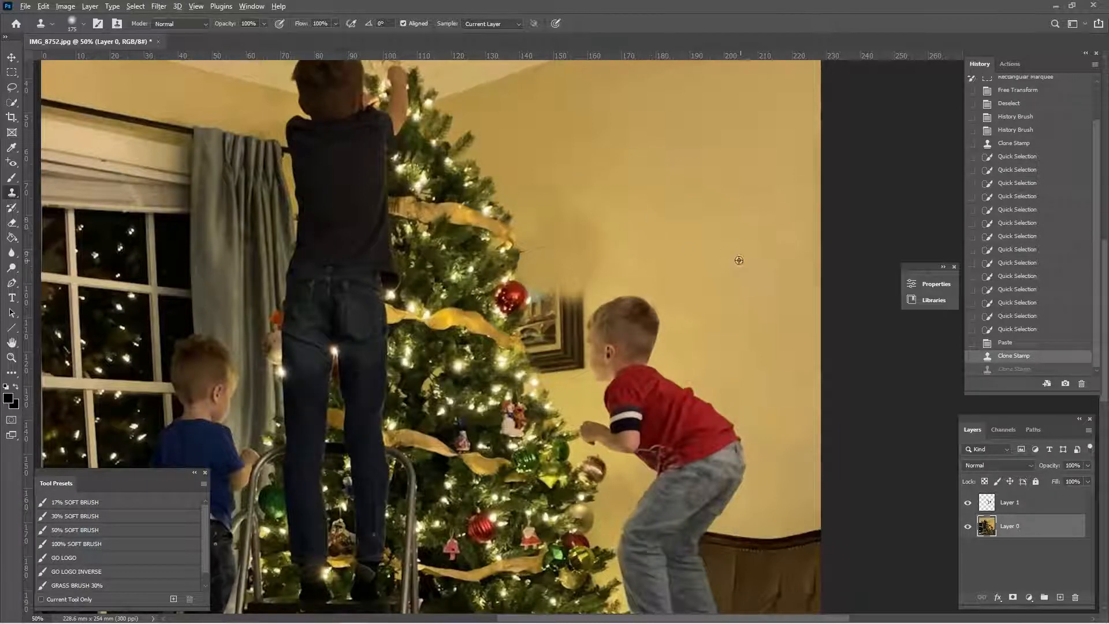
- Clone clean wall from behind the boy over the rest of the framed picture on Layer 0
alt+click(688, 262)
mouse_move(563, 303)
mouse_down()
mouse_move(573, 355)
mouse_move(567, 318)
mouse_move(572, 352)
mouse_move(557, 339)
mouse_move(563, 289)
mouse_up()
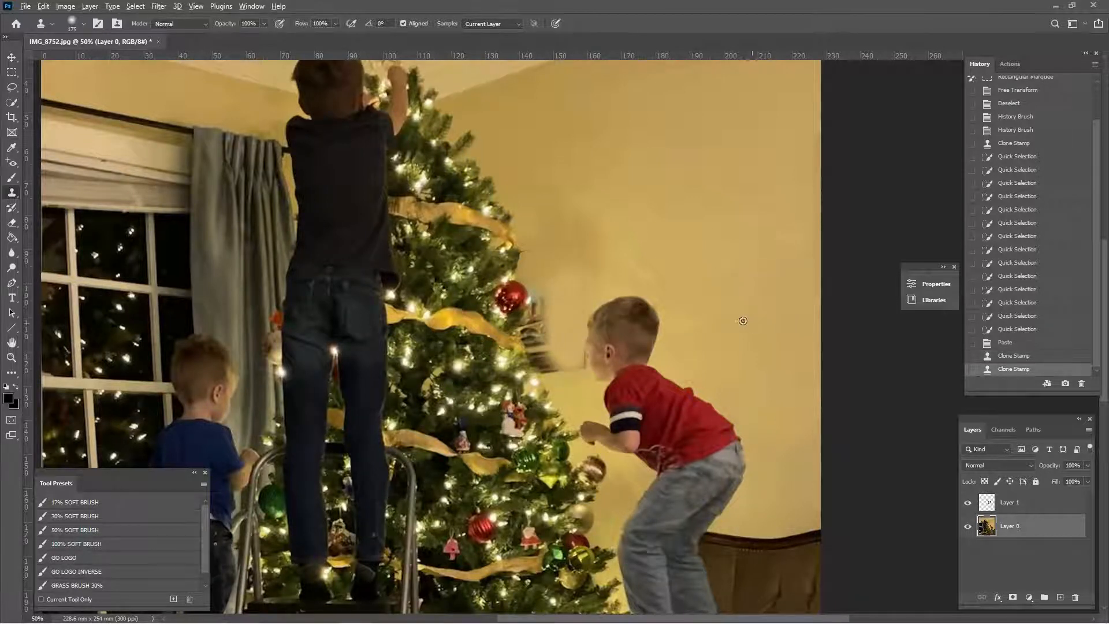
alt+click(702, 301)
mouse_move(548, 370)
mouse_down()
mouse_move(543, 304)
mouse_move(551, 355)
mouse_move(566, 359)
mouse_move(571, 276)
mouse_move(568, 258)
mouse_move(531, 261)
mouse_move(580, 258)
mouse_move(574, 245)
mouse_move(532, 241)
mouse_move(586, 234)
mouse_move(535, 227)
mouse_move(545, 221)
mouse_move(584, 236)
mouse_move(556, 354)
mouse_up()
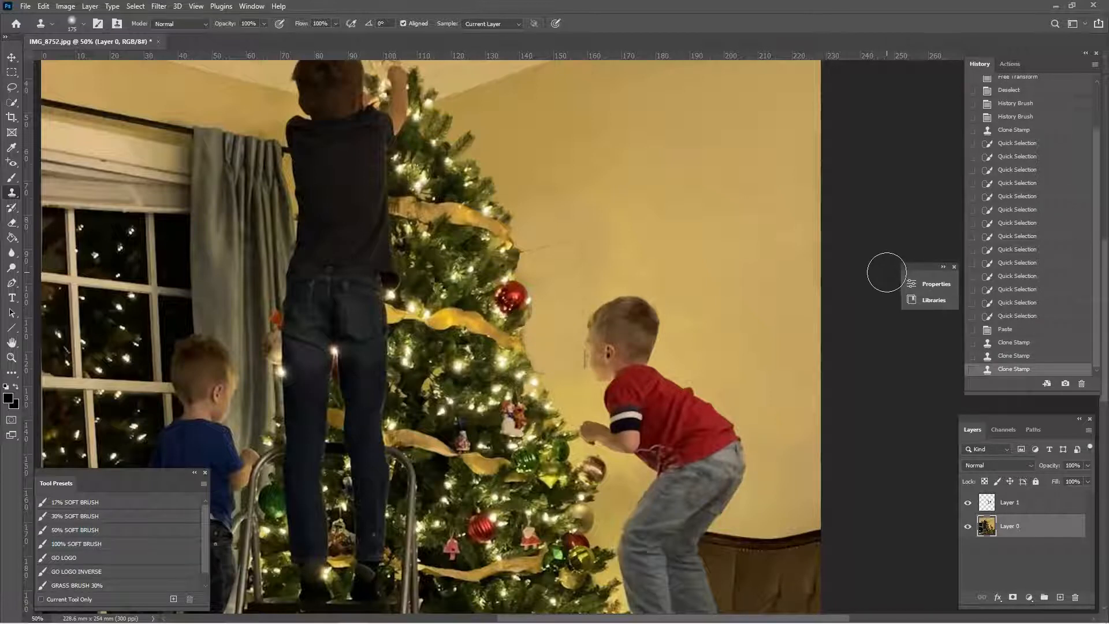
- Paint sampled wall color over the cloned area between tree and boy with a 200 px brush at 31% opacity
key(i)
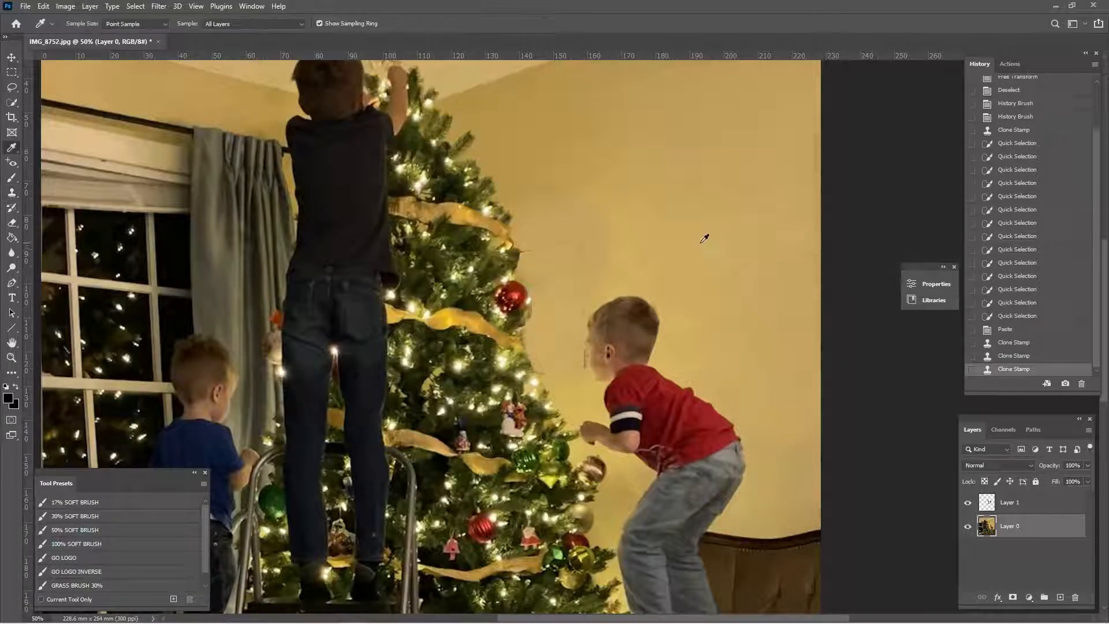
click(629, 236)
key(b)
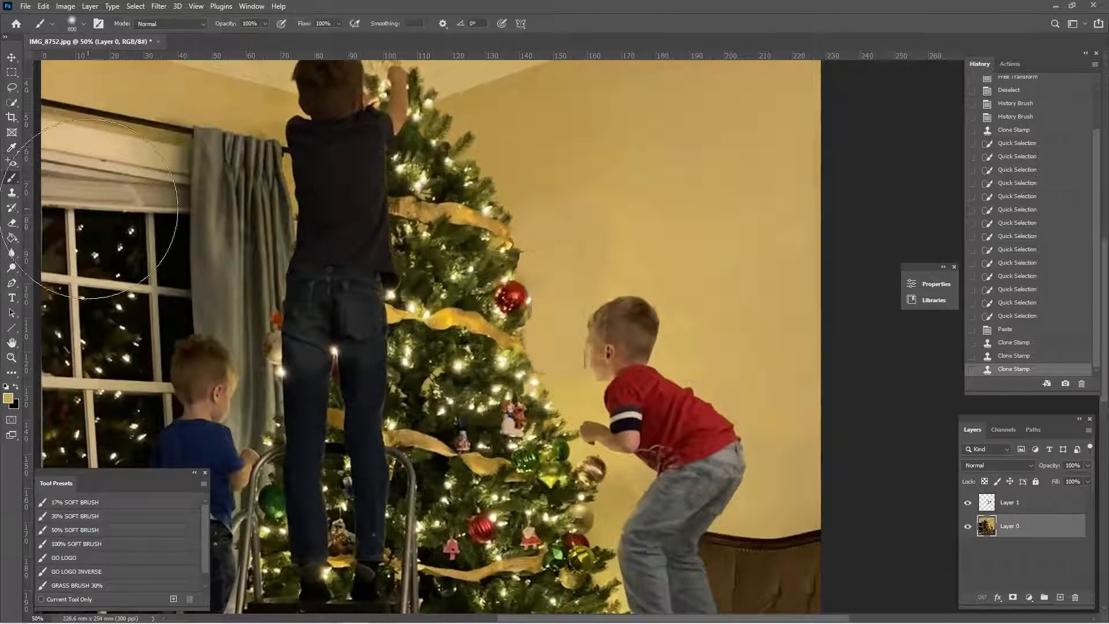
click(265, 23)
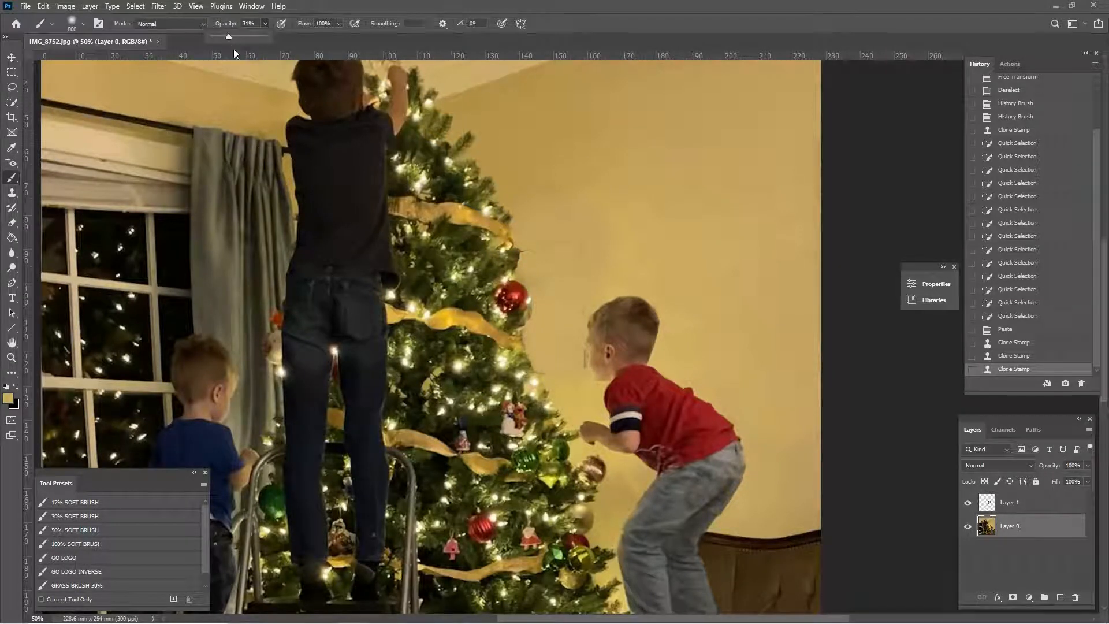
key(bracketleft)
key(bracketleft)
key(bracketleft)
key(bracketleft)
key(bracketleft)
key(bracketleft)
key(bracketleft)
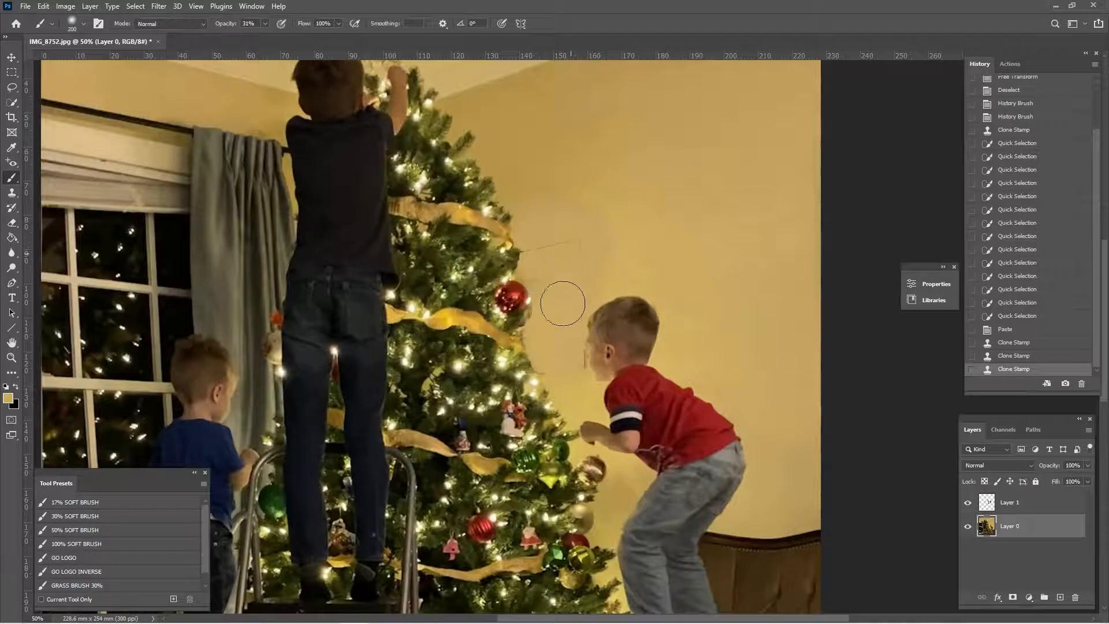
mouse_move(562, 303)
mouse_down()
mouse_move(560, 324)
mouse_move(584, 285)
mouse_up()
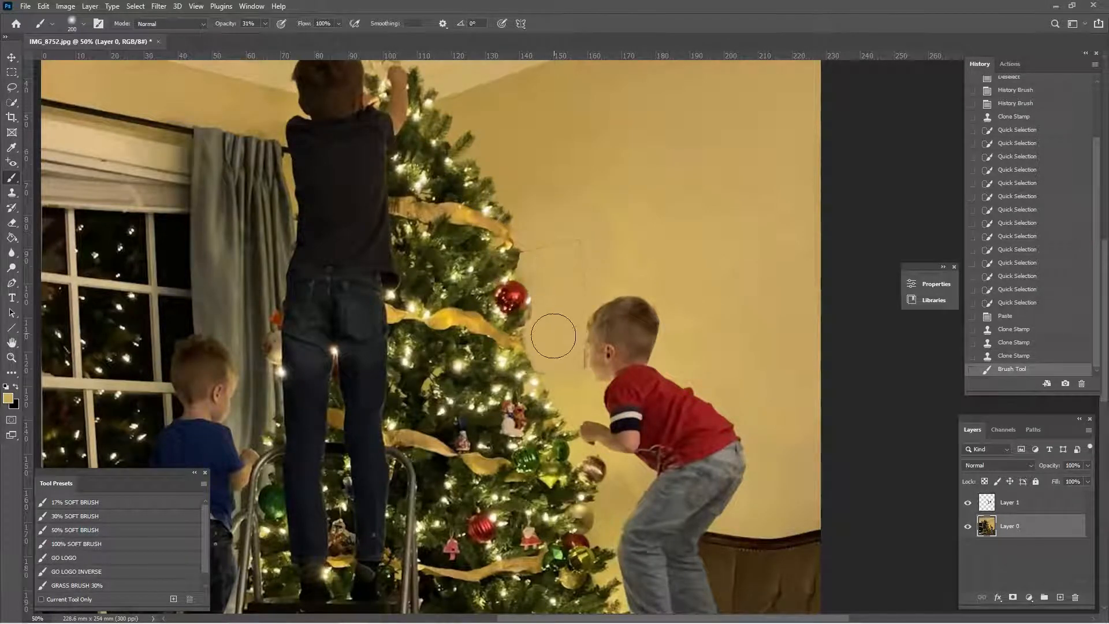
drag(576, 260, 566, 345)
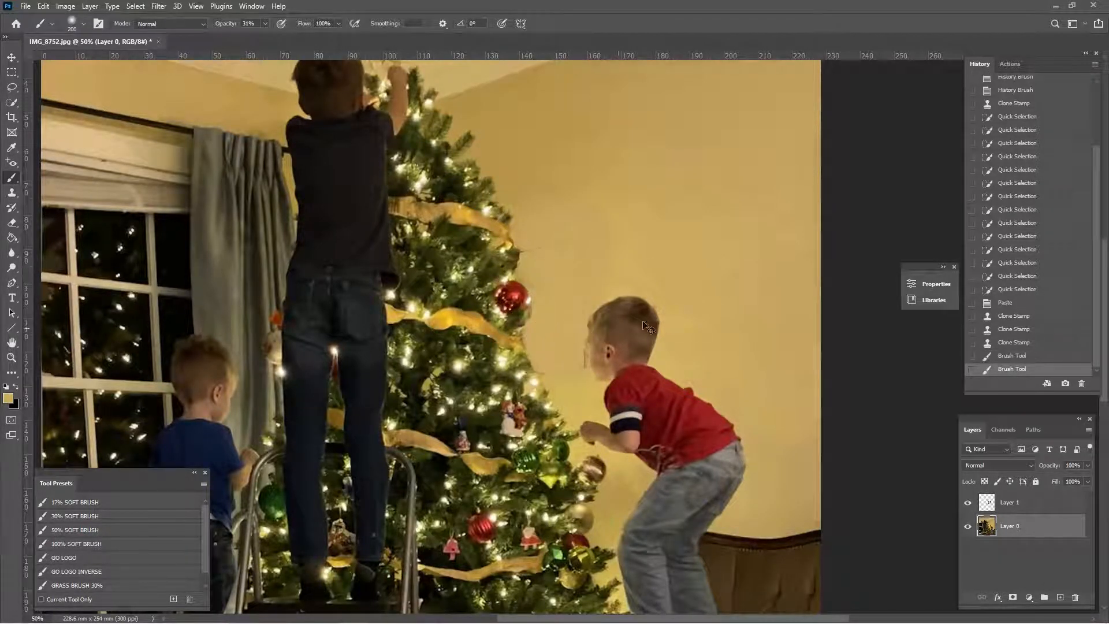
- Blend the wall above the removed picture by painting the sampled color with a 300 px brush
key(ctrl+plus)
key(ctrl+minus)
key(bracketright)
key(bracketright)
mouse_move(591, 208)
mouse_down()
mouse_move(528, 198)
mouse_move(555, 169)
mouse_up()
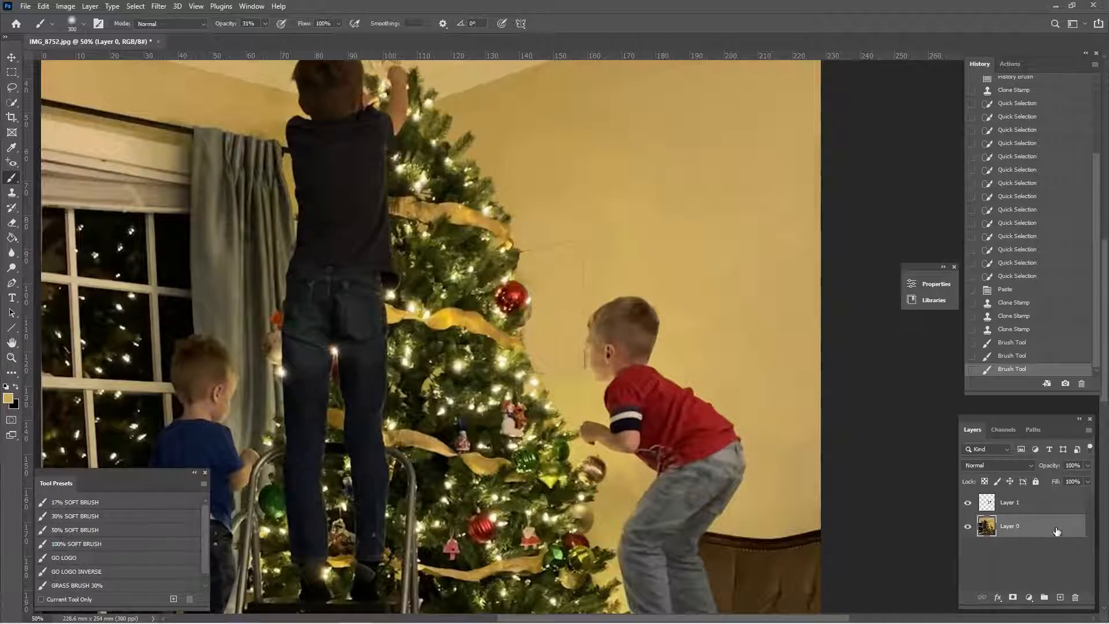
- Try erasing the leftover picture fringe below the red ornament on Layer 1 with an 80 px eraser, and undo the stroke
key(ctrl+plus)
key(ctrl+plus)
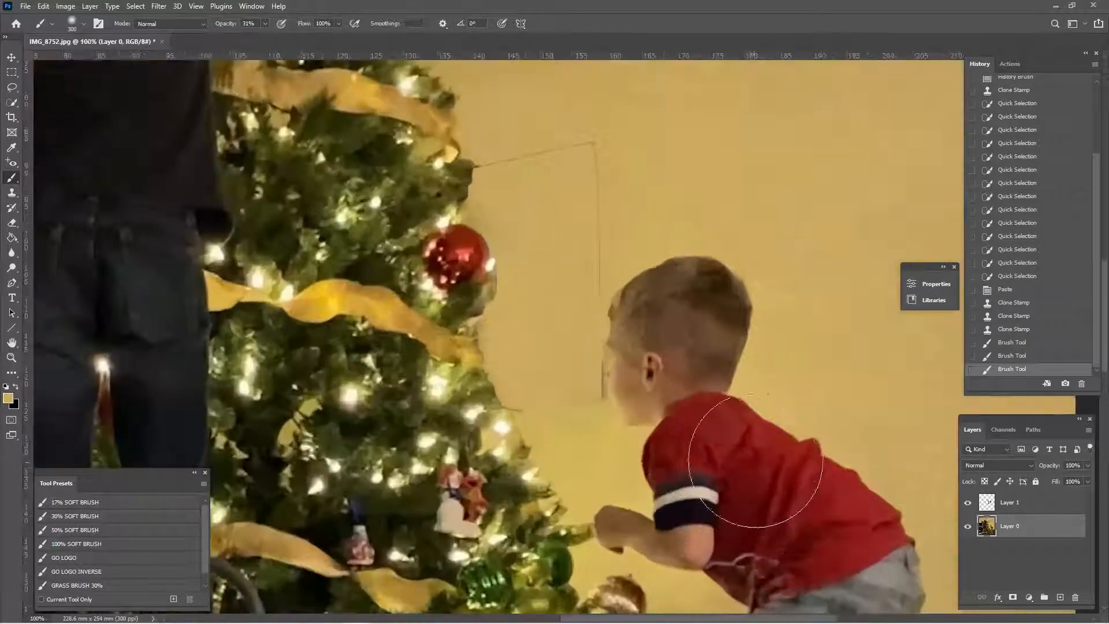
key(ctrl+minus)
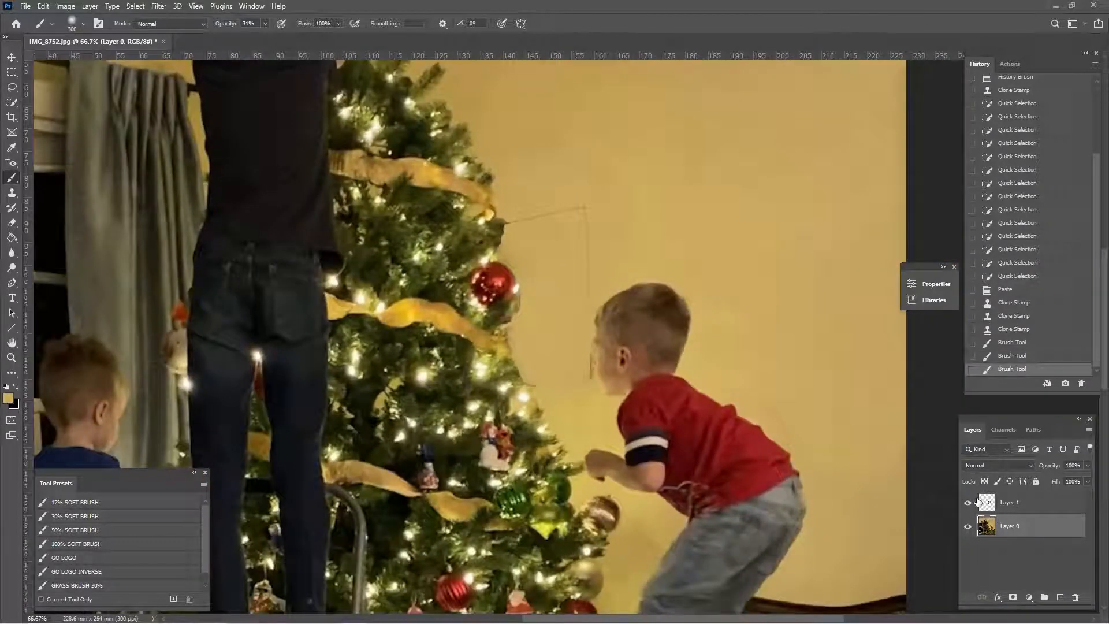
key(ctrl+plus)
key(ctrl+plus)
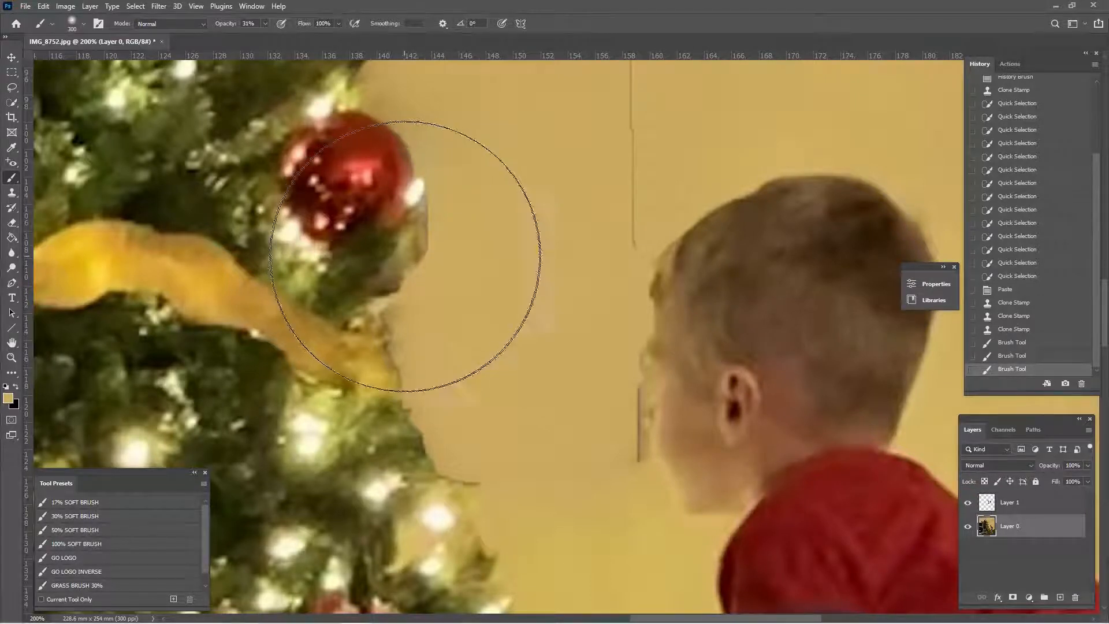
click(1058, 507)
key(e)
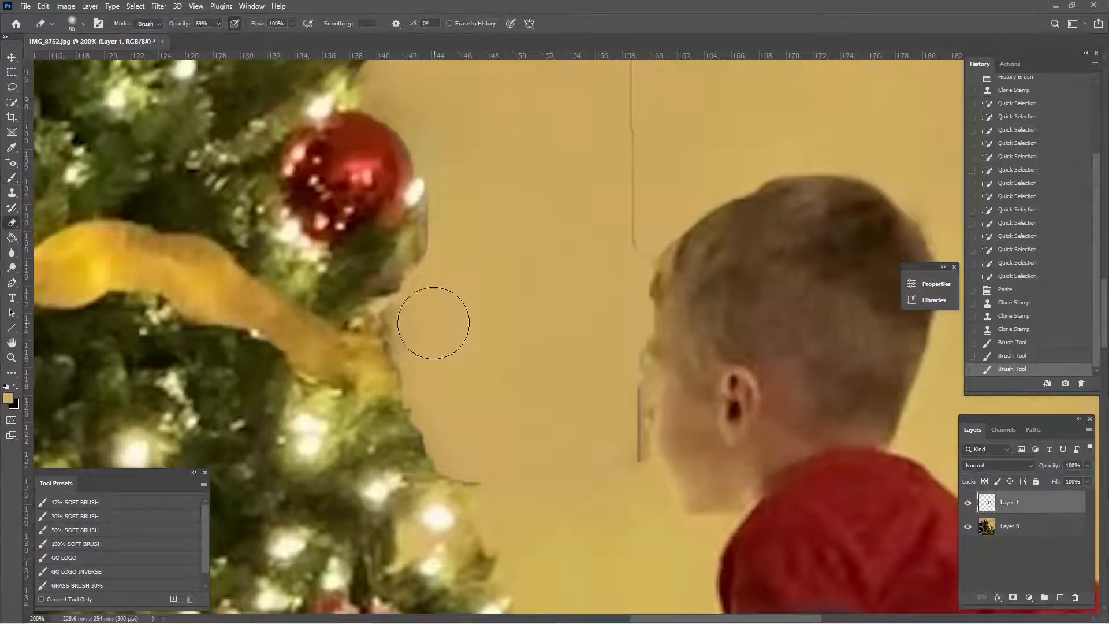
drag(433, 322, 428, 252)
key(bracketleft)
key(bracketleft)
key(bracketleft)
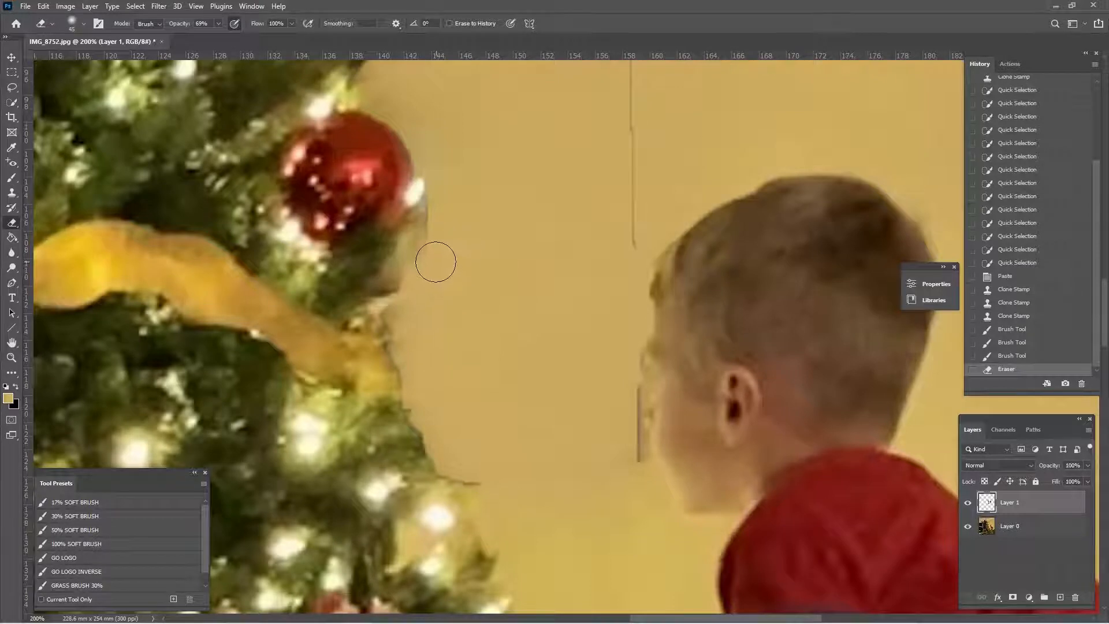
key(ctrl+z)
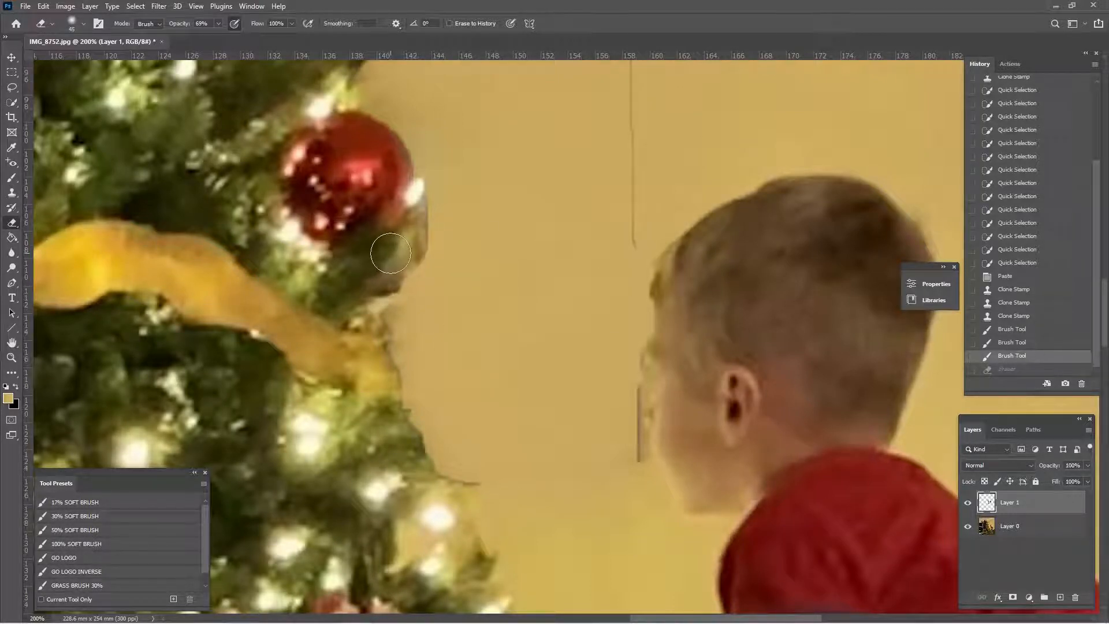
- Erase the leftover picture fringe along the tree edge below the red ornament on Layer 1 with a 20–30 px eraser at 69% opacity
key(bracketleft)
key(bracketleft)
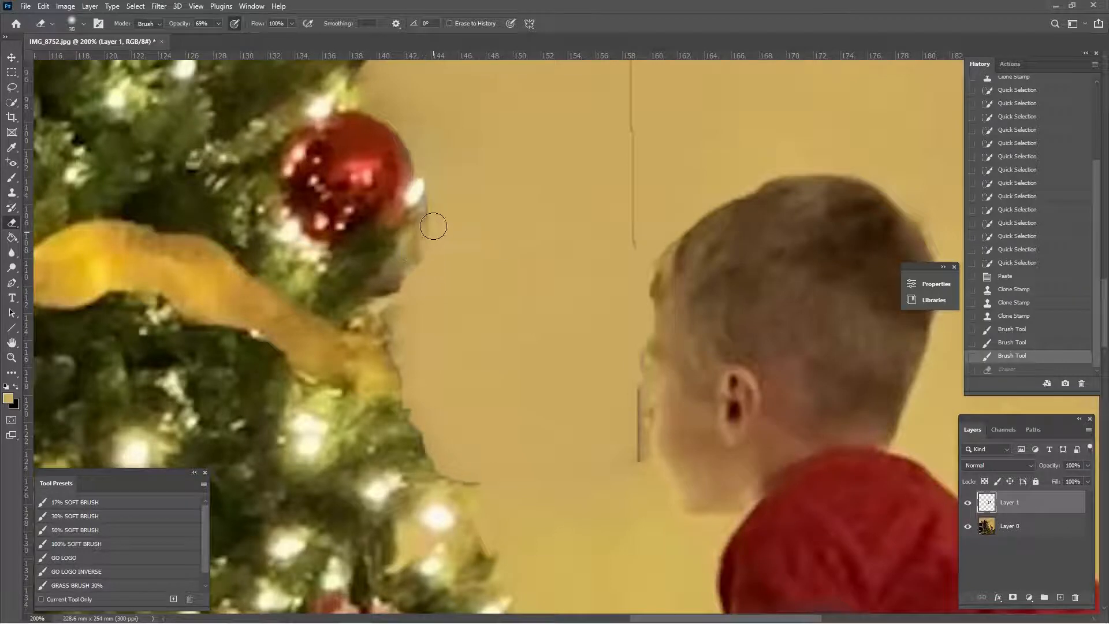
mouse_move(433, 226)
mouse_down()
mouse_move(397, 292)
mouse_move(431, 226)
mouse_move(416, 272)
mouse_move(433, 208)
mouse_move(409, 281)
mouse_move(424, 227)
mouse_move(399, 280)
mouse_move(395, 305)
mouse_move(424, 215)
mouse_move(393, 313)
mouse_move(398, 332)
mouse_up()
key([)
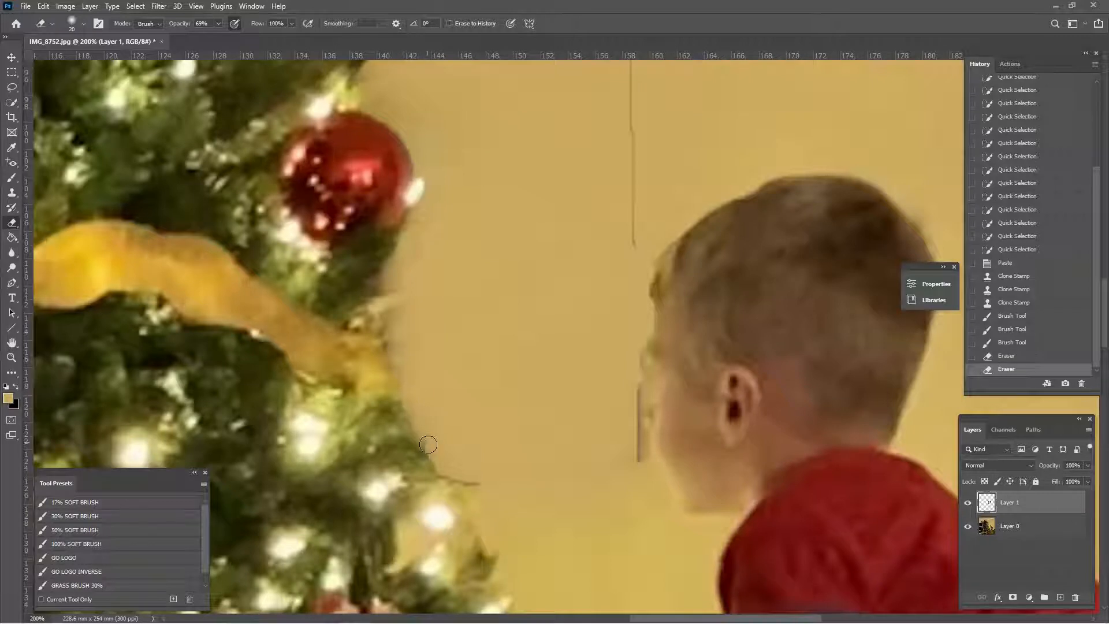
drag(464, 479, 488, 478)
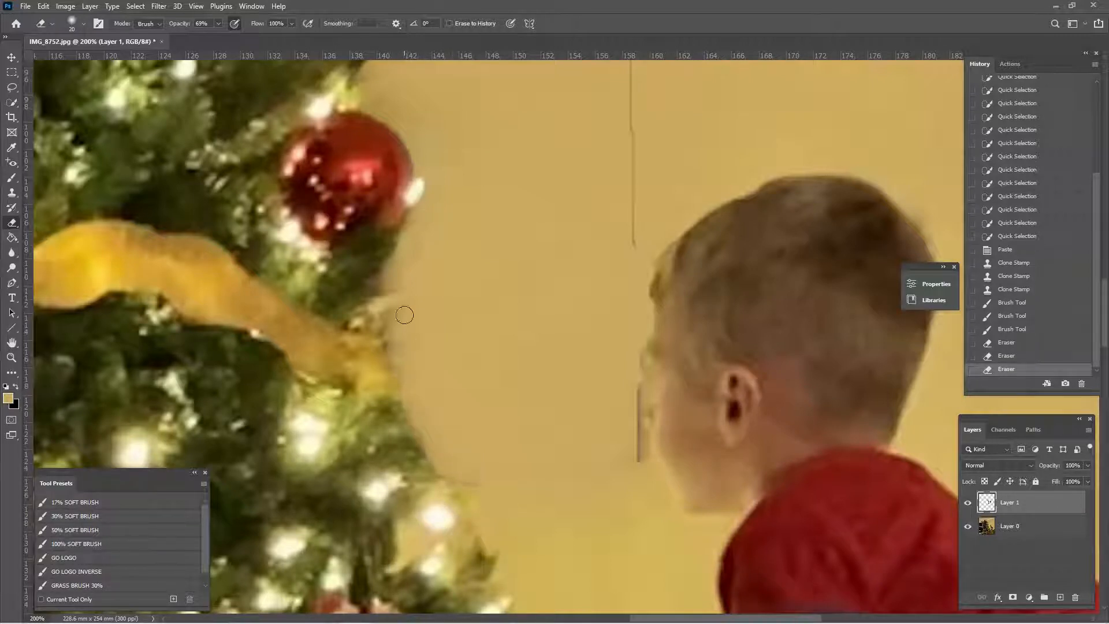
drag(471, 265, 492, 402)
drag(448, 368, 452, 346)
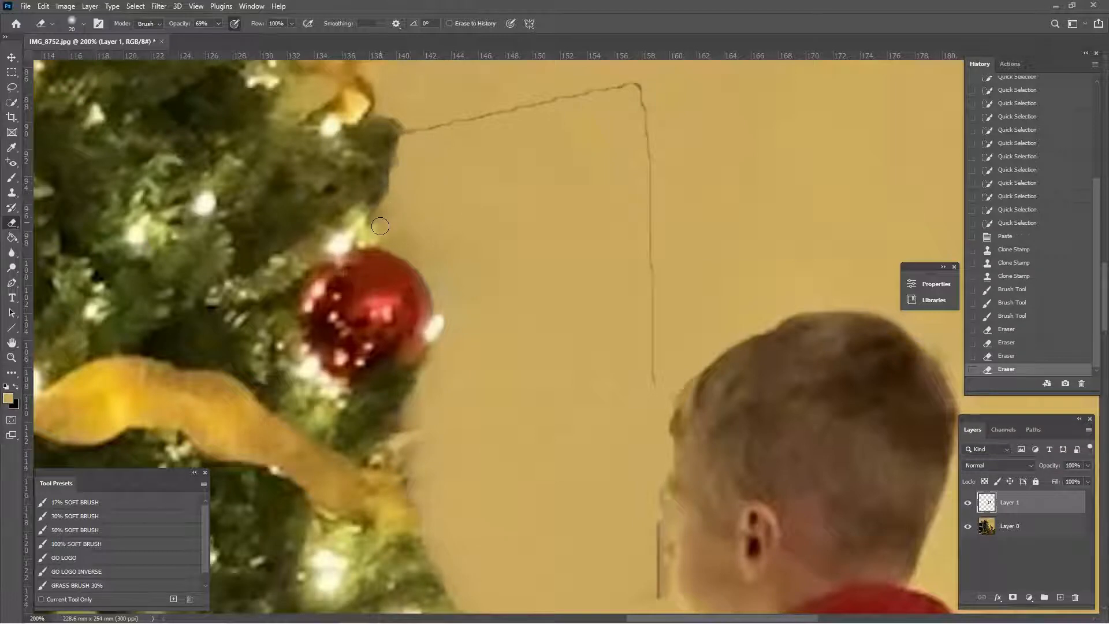
- Soften the remaining patch edges above and below the red ornament with a 20 px eraser along the tree outline
drag(380, 225, 382, 230)
drag(695, 301, 666, 153)
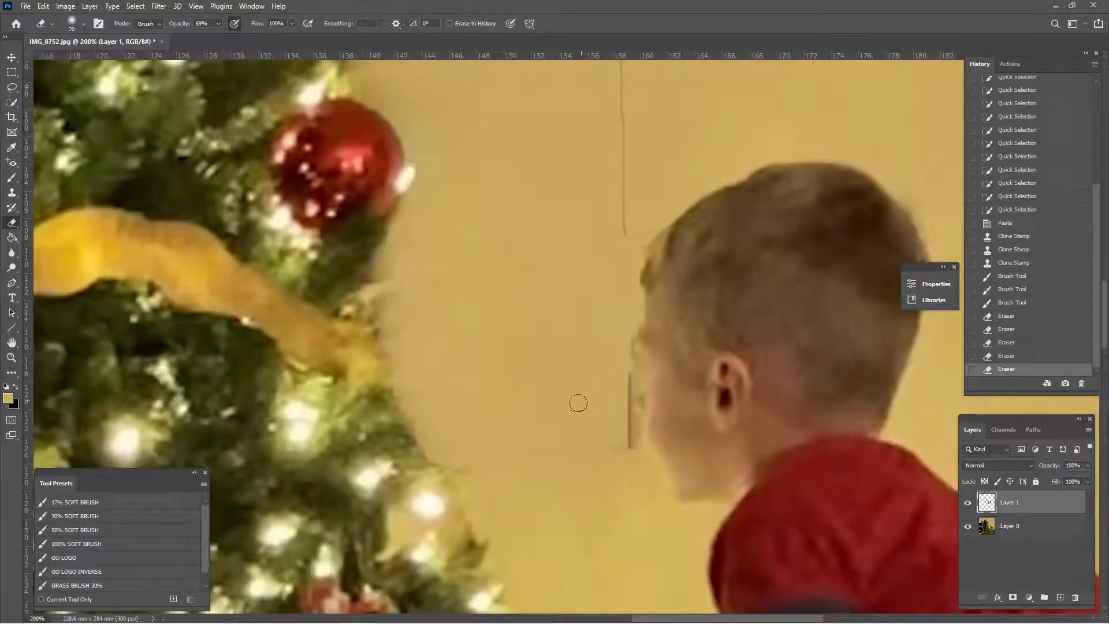
mouse_move(459, 475)
mouse_down()
mouse_move(421, 463)
mouse_move(391, 401)
mouse_move(467, 484)
mouse_move(419, 442)
mouse_move(401, 393)
mouse_up()
key(ctrl+z)
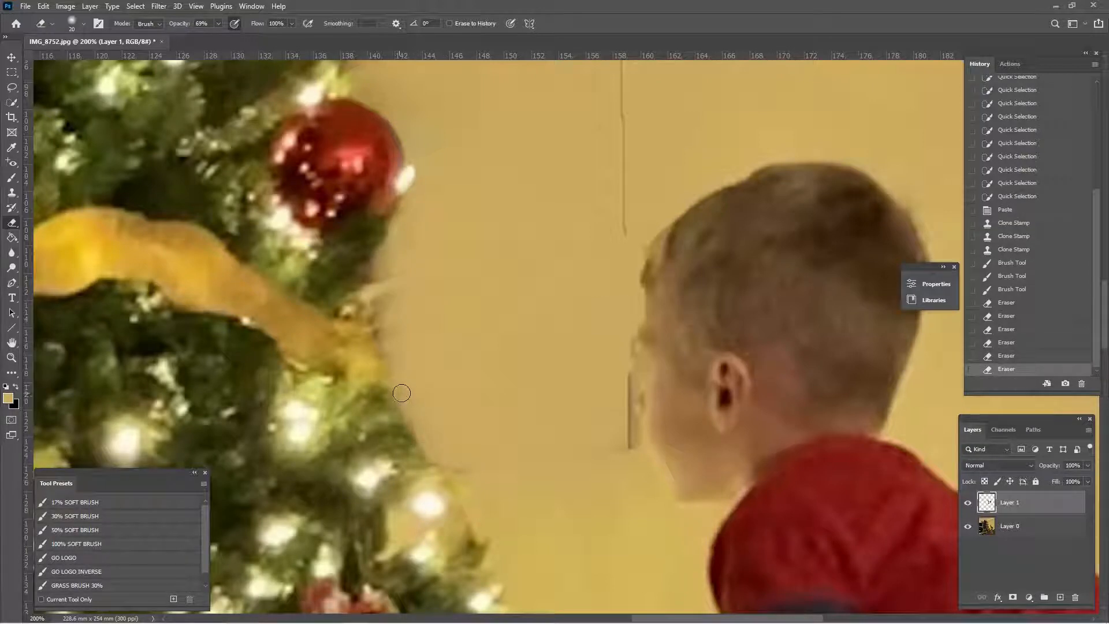
drag(418, 222, 421, 219)
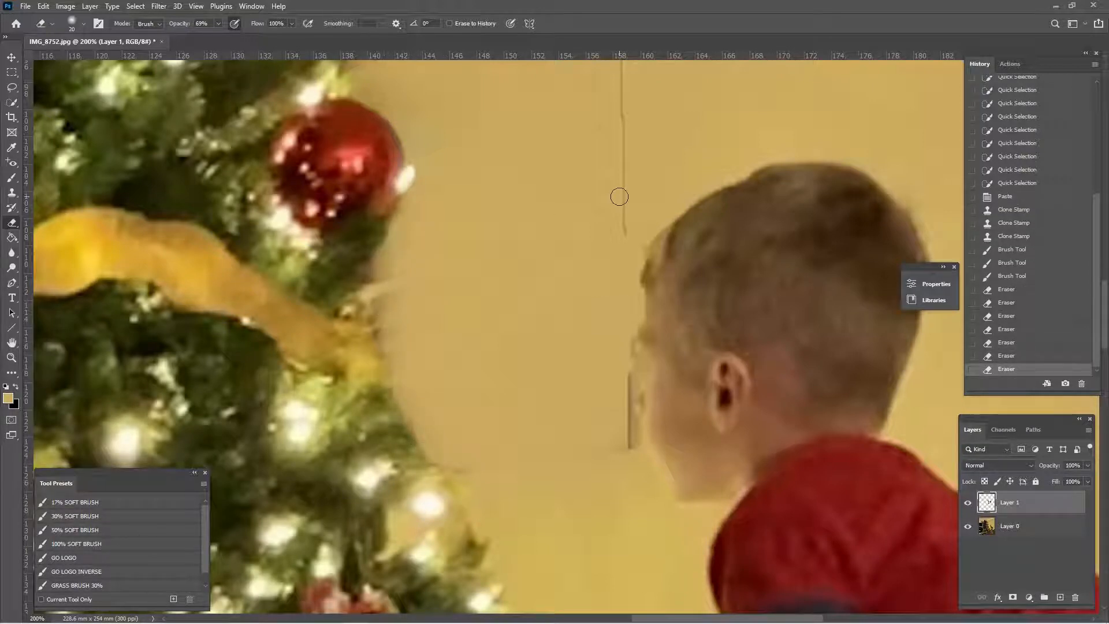
- Flatten Layer 1 and Layer 0 into a single background layer
key(ctrl+minus)
key(ctrl+minus)
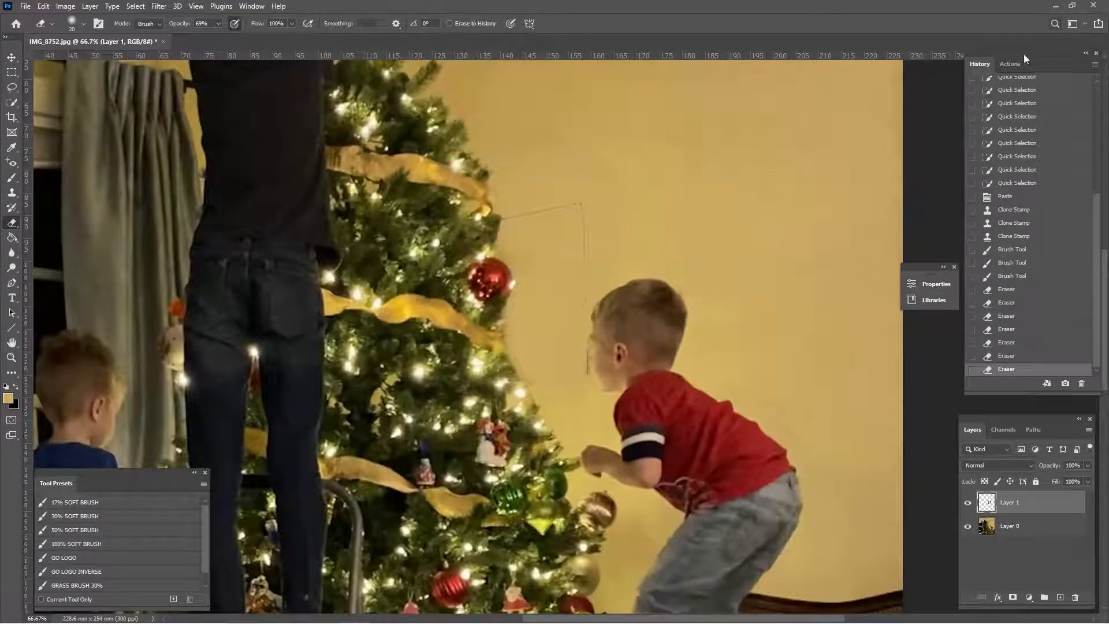
click(1011, 63)
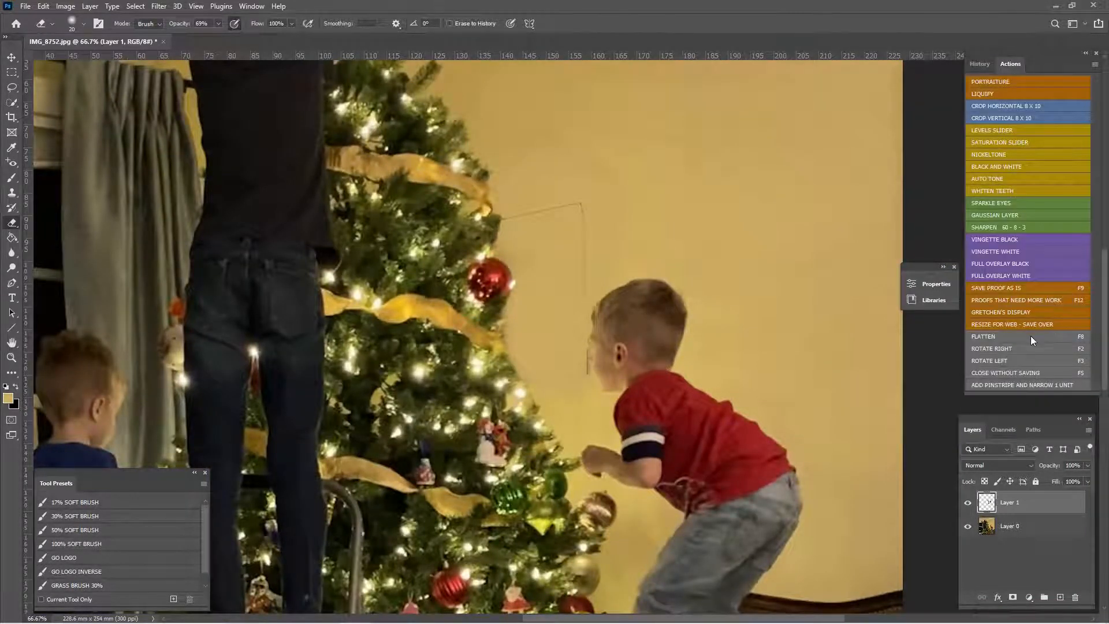
click(90, 6)
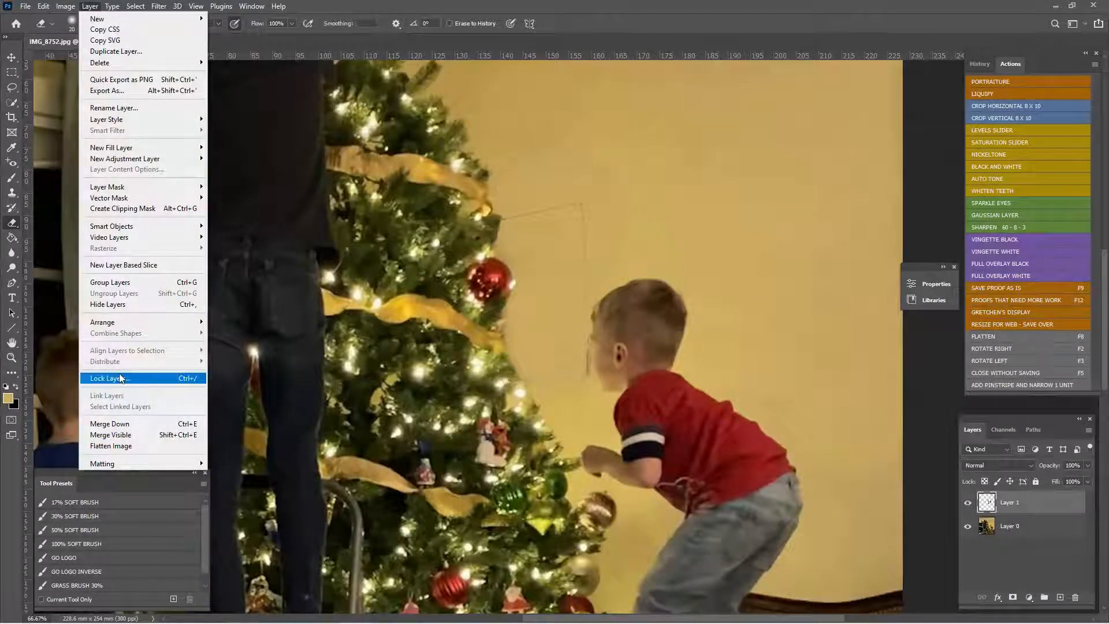
click(561, 271)
key(F8)
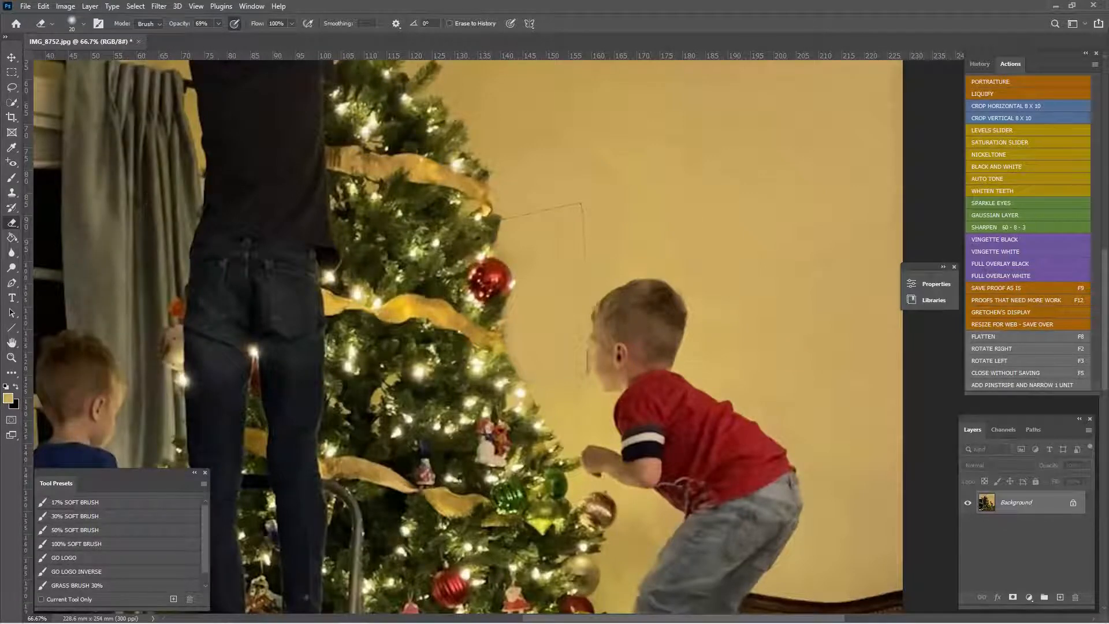
- Clone clean wall over the thin outline left by the picture's top and side edges between tree and boy
click(12, 193)
key(ctrl+plus)
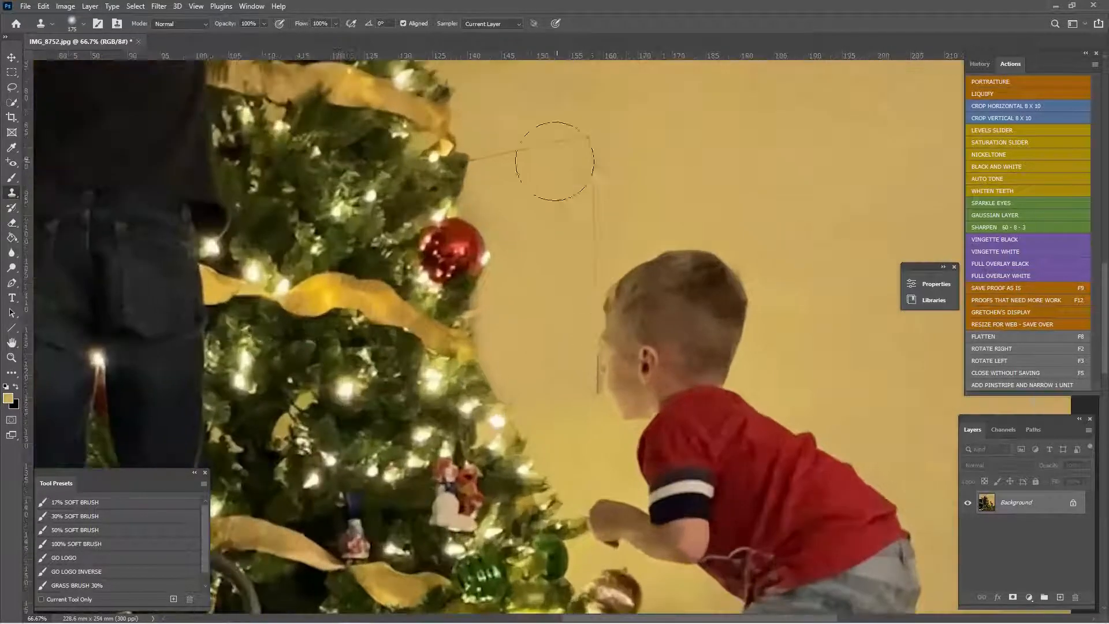
drag(531, 195, 546, 285)
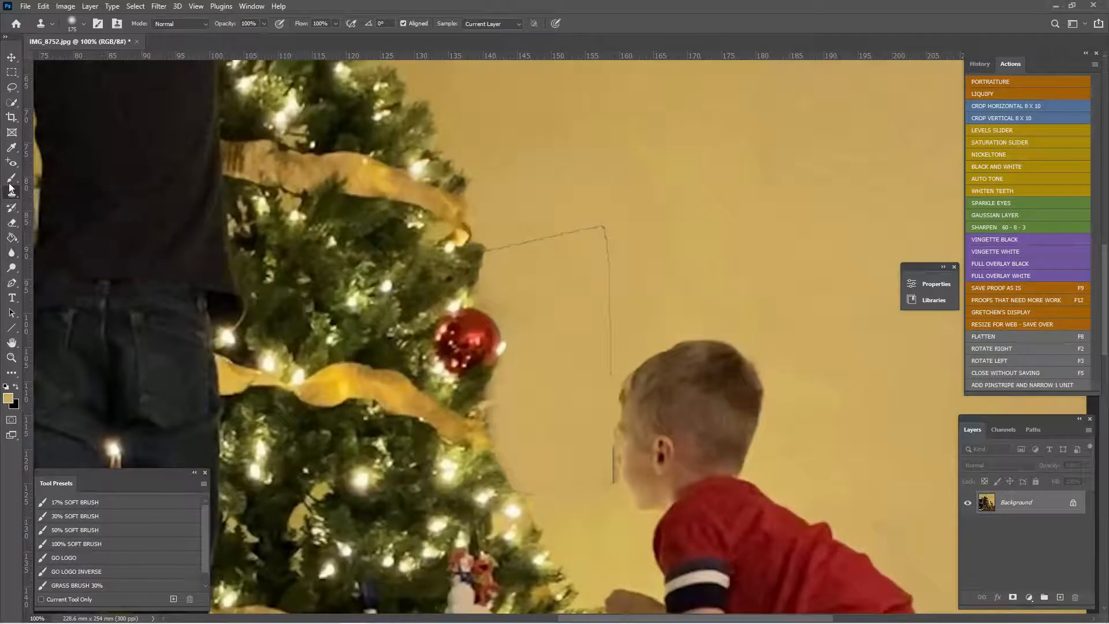
key(bracketleft)
key(bracketleft)
key(bracketleft)
key(bracketleft)
key(bracketleft)
key(bracketleft)
key(bracketleft)
key(bracketleft)
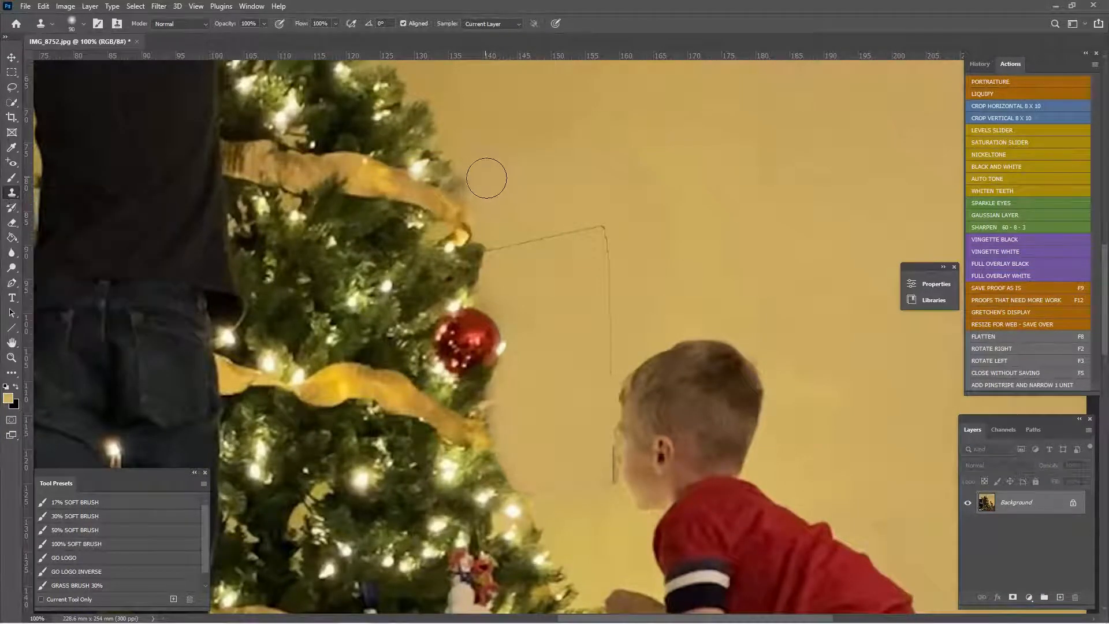
key(bracketleft)
key(bracketright)
key(bracketright)
key(bracketright)
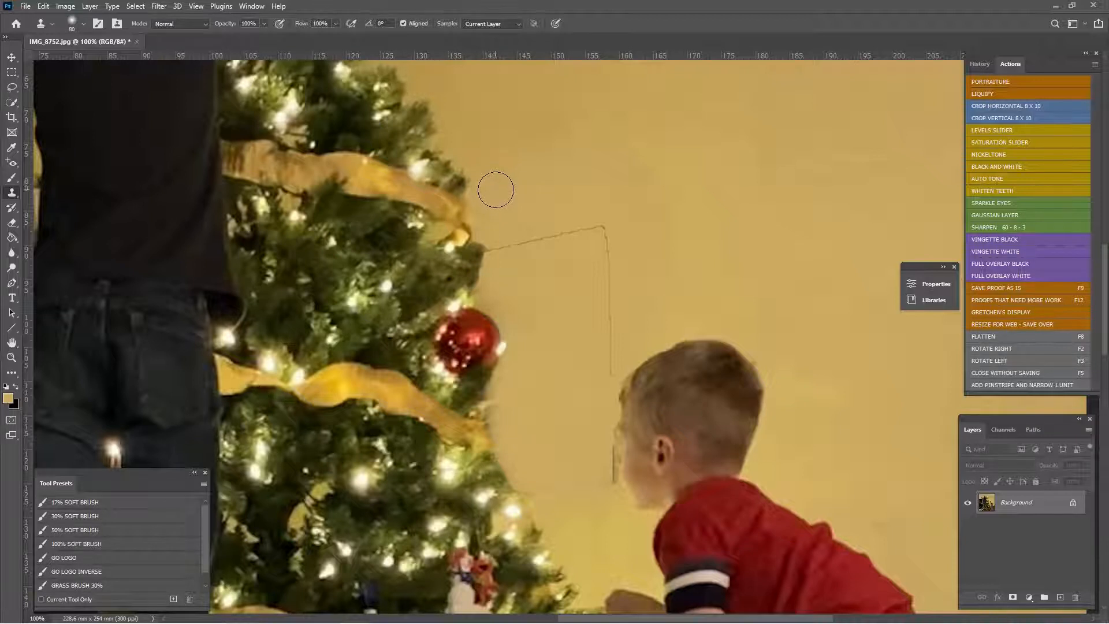
key(bracketright)
key(bracketright)
key(bracketleft)
alt+click(493, 184)
mouse_move(491, 252)
mouse_down()
mouse_move(601, 229)
mouse_move(582, 257)
mouse_move(599, 235)
mouse_move(601, 381)
mouse_up()
- Clone wall over the dark vertical line in front of the boy's face with a smaller Clone Stamp brush
key(bracketleft)
key(bracketleft)
key(bracketleft)
key(bracketleft)
alt+click(555, 251)
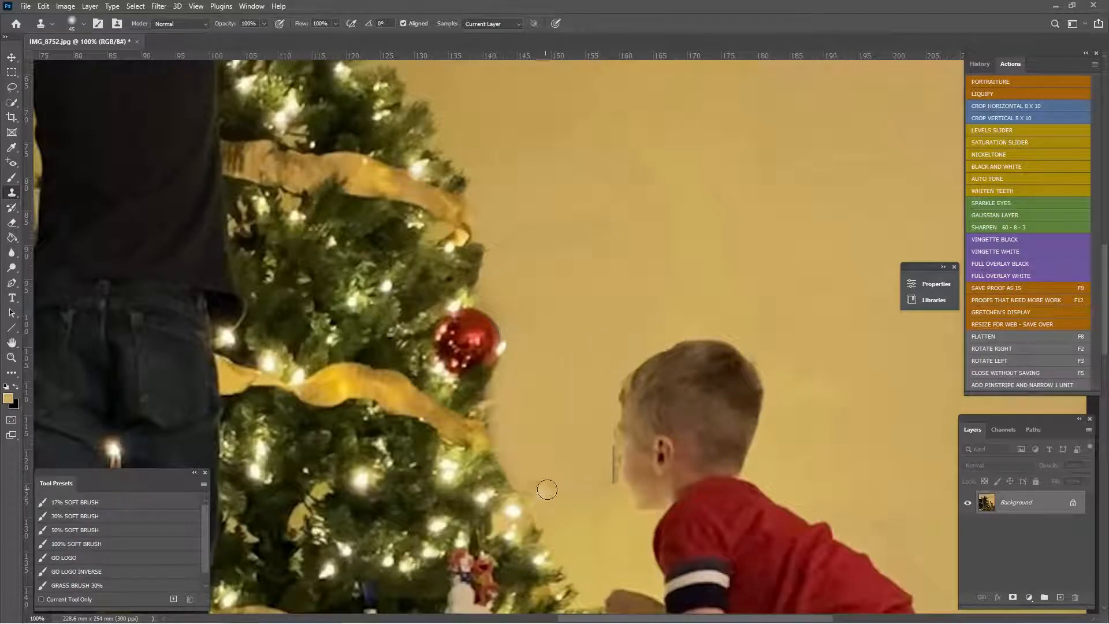
key(ctrl+plus)
drag(532, 451, 497, 123)
key(bracketleft)
key(bracketleft)
key(bracketleft)
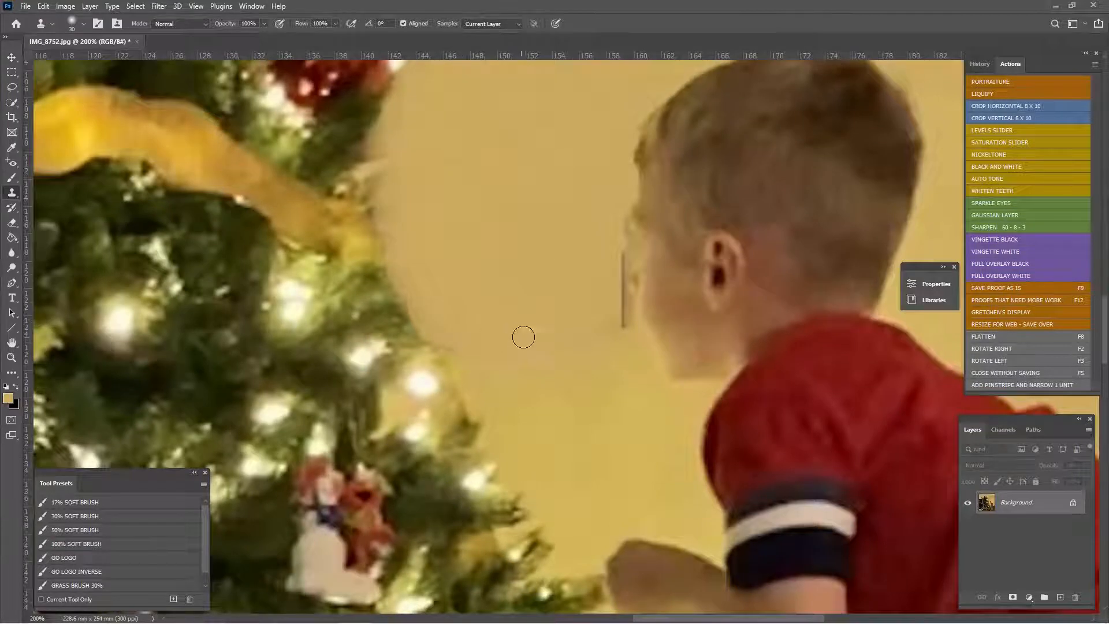
mouse_move(611, 329)
mouse_down()
mouse_move(618, 217)
mouse_move(615, 282)
mouse_up()
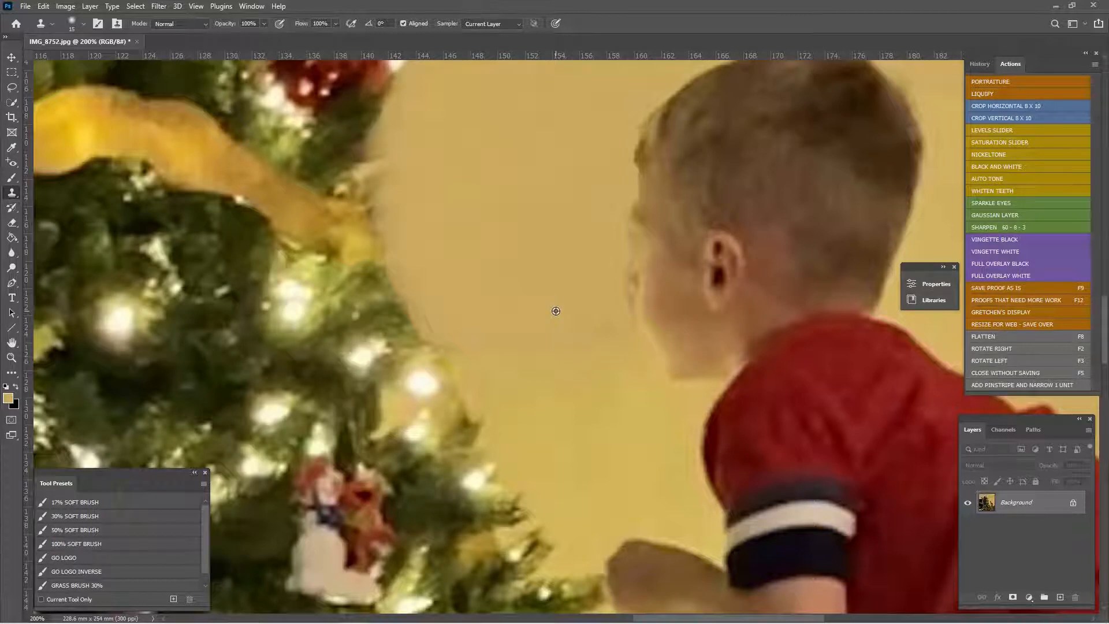
- Clone wall beside the boy's face, set the Clone Stamp opacity to 50%, and blend the wall along the tree edge
alt+click(545, 312)
drag(596, 311, 606, 316)
click(237, 36)
alt+click(507, 297)
mouse_move(465, 294)
mouse_down()
mouse_move(425, 314)
mouse_move(396, 239)
mouse_up()
key(ctrl+minus)
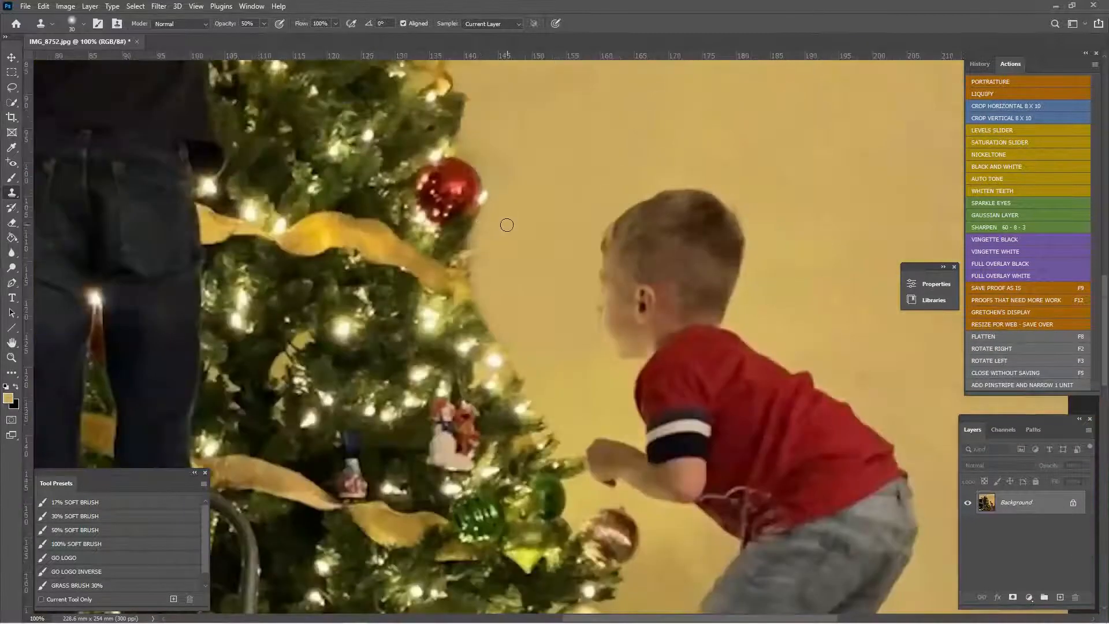
key(ctrl+minus)
key(ctrl+minus)
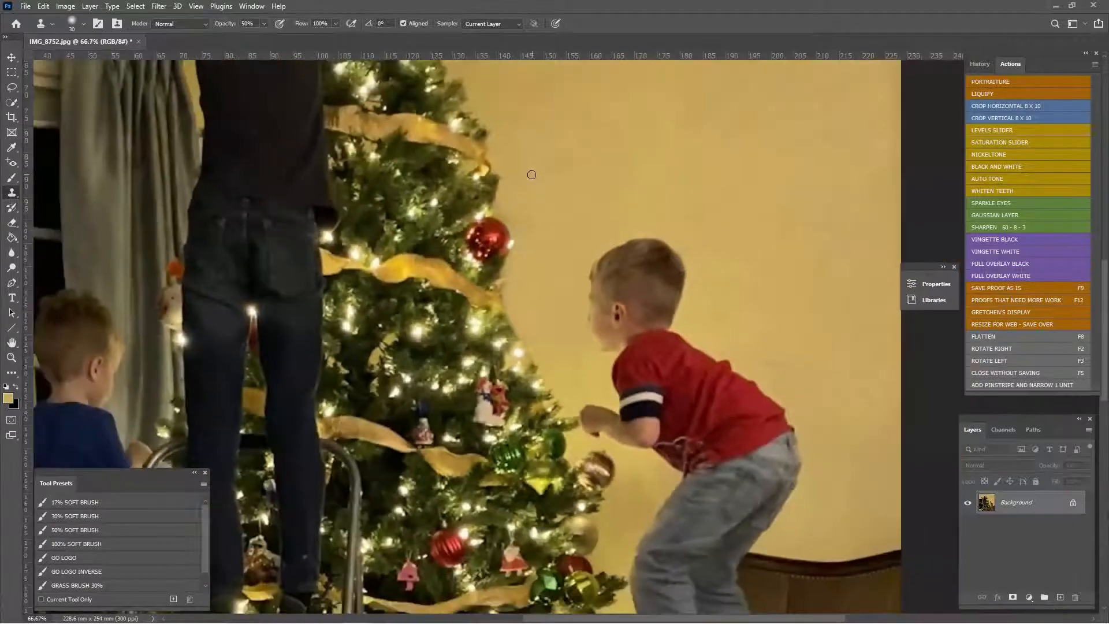
- Clone wall over the remaining traces beside the branch tip above the red ornament at 50% opacity
key(ctrl+plus)
key(ctrl+plus)
key(ctrl+plus)
drag(574, 459, 609, 534)
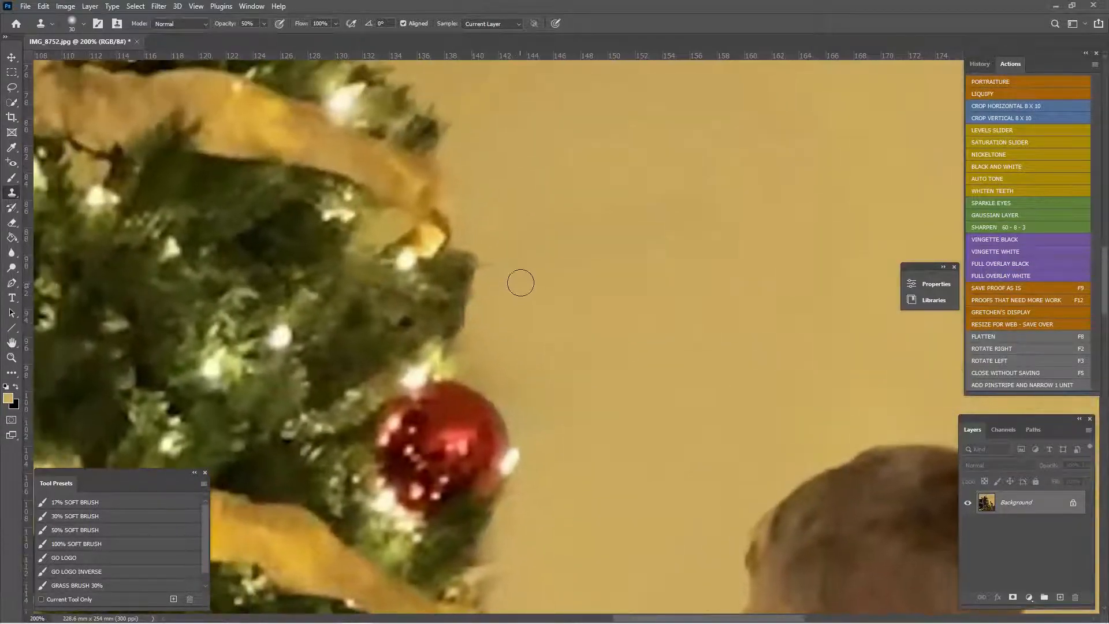
mouse_move(493, 266)
mouse_down()
mouse_move(486, 305)
mouse_move(511, 282)
mouse_up()
key(bracketleft)
key(bracketright)
key(bracketright)
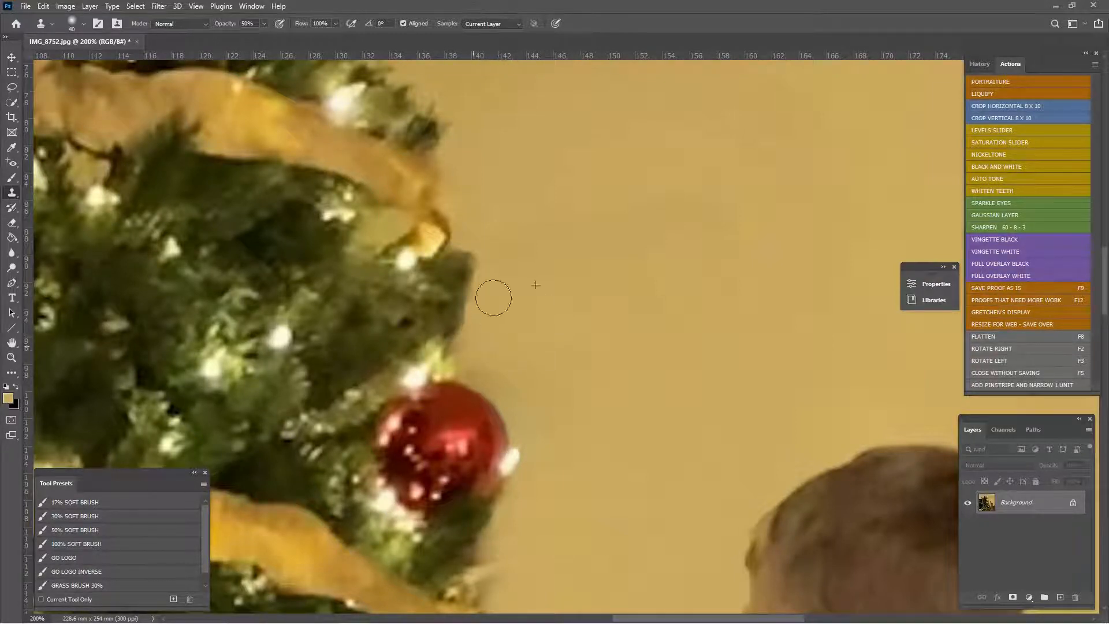
- Compare the retouched photo with the original opened state in the history, ending on the latest Clone Stamp state
key(ctrl+minus)
key(ctrl+minus)
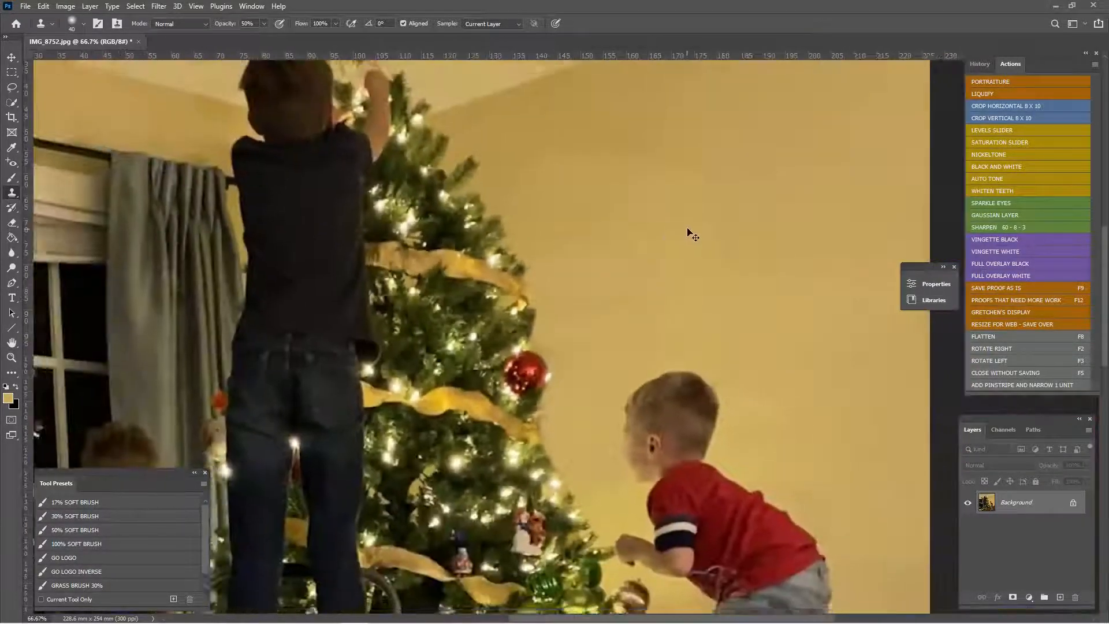
key(ctrl+minus)
key(ctrl+minus)
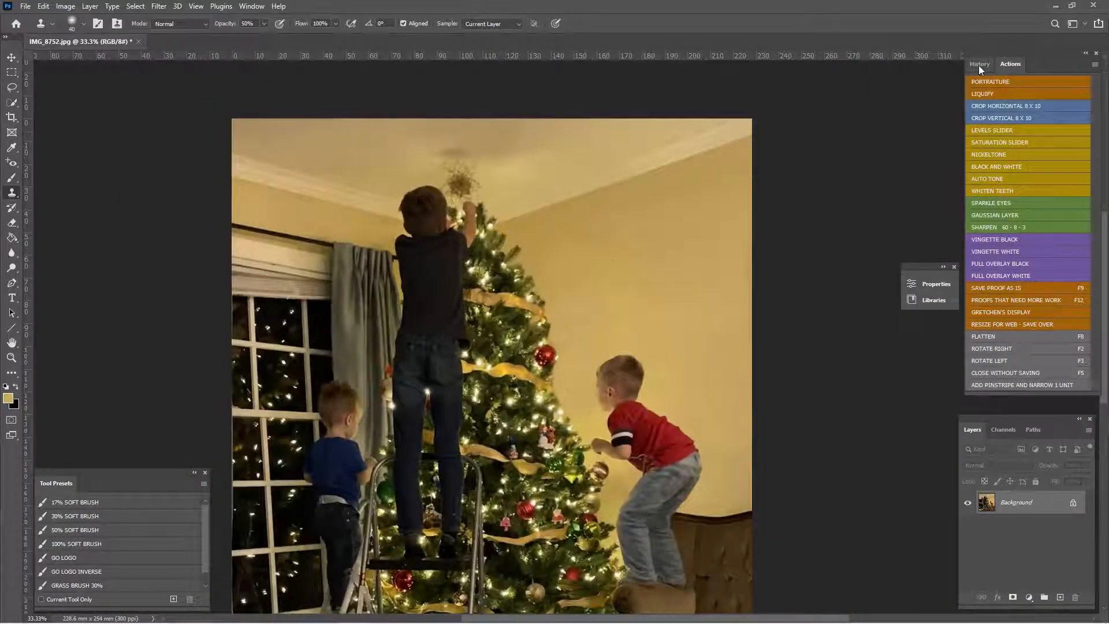
click(979, 65)
scroll(1077, 113, up, 10)
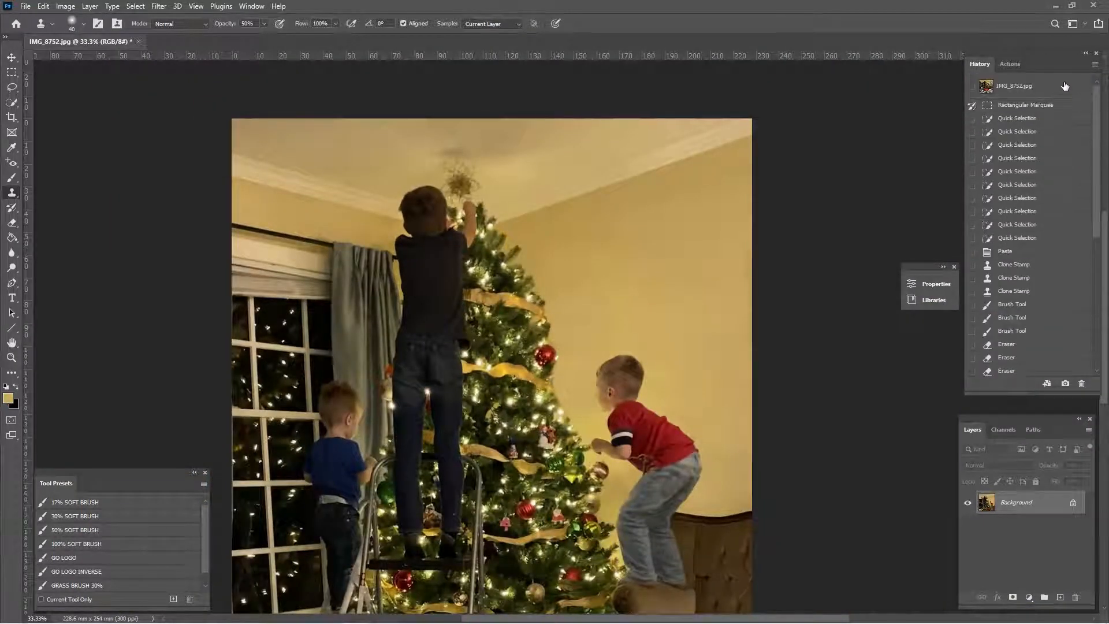
key(ctrl+minus)
click(1063, 89)
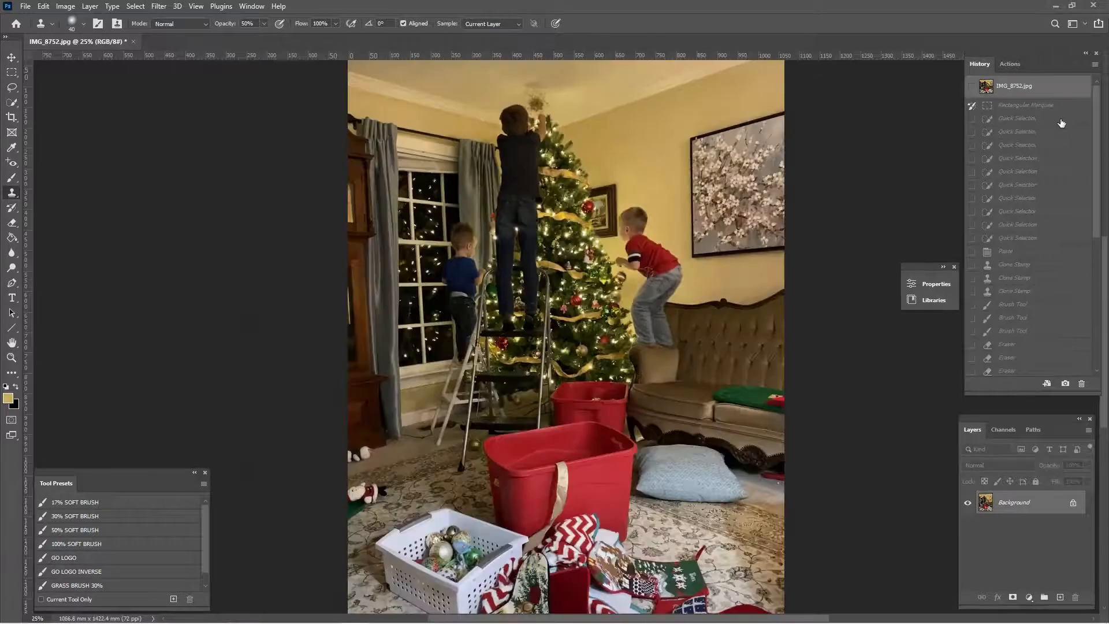
scroll(1050, 202, down, 10)
click(1048, 369)
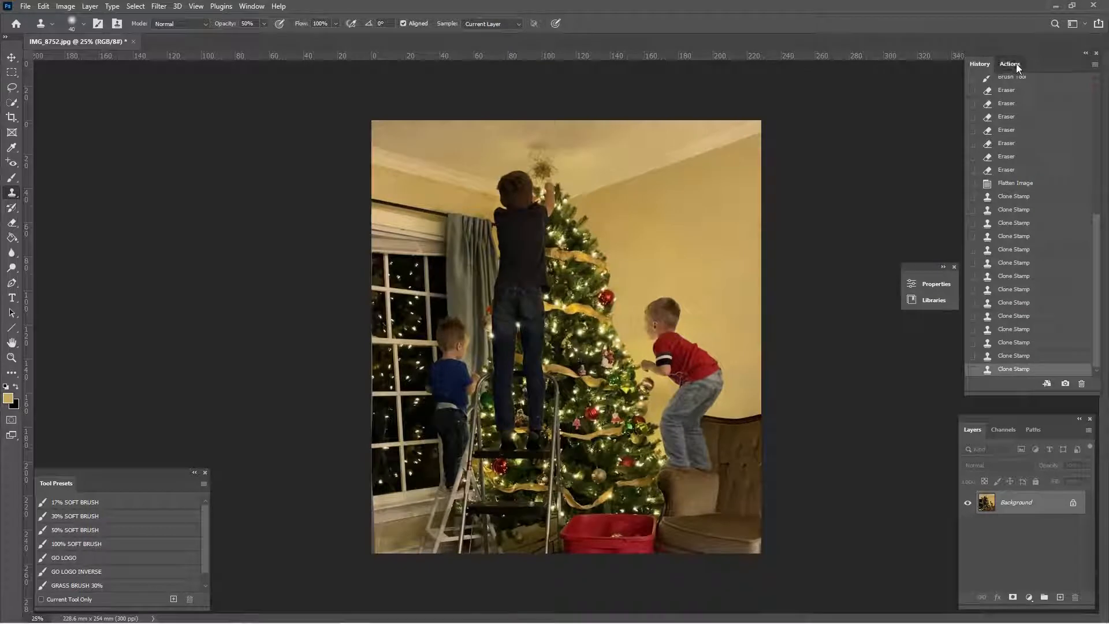
- Shift the photo's midtones toward blue with Color Balance and compare the result with the previous history state
click(1013, 64)
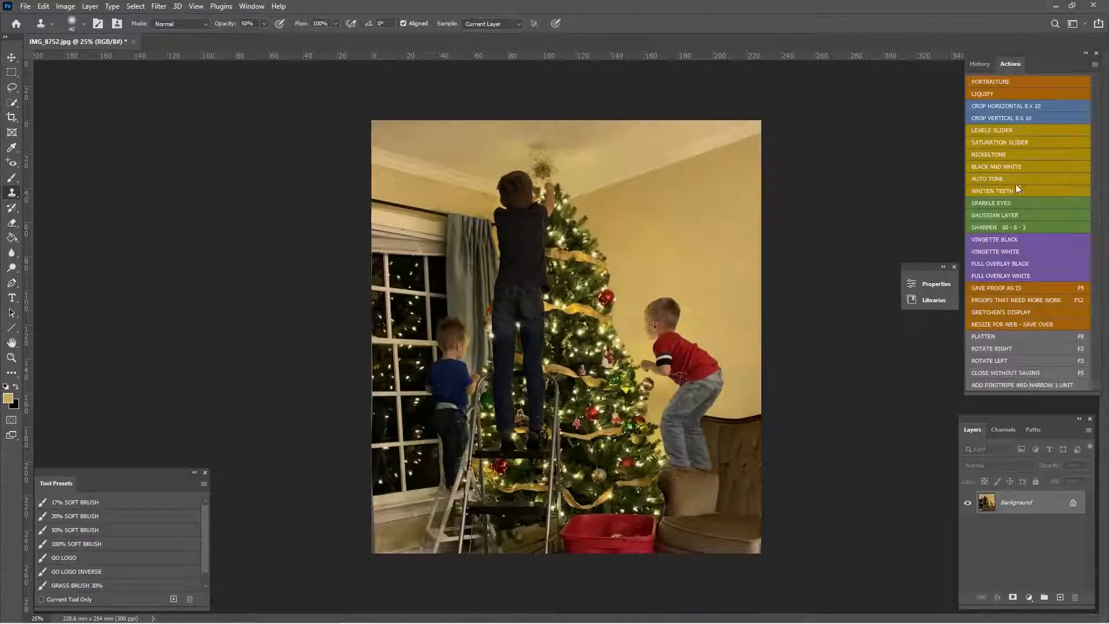
click(983, 131)
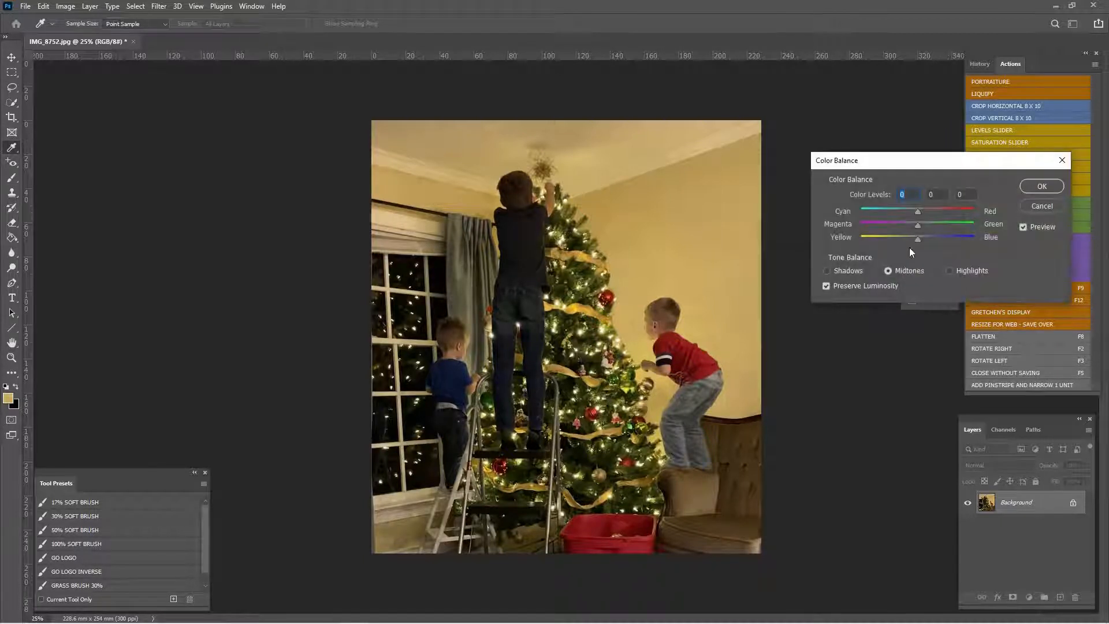
drag(927, 240, 931, 241)
click(1042, 186)
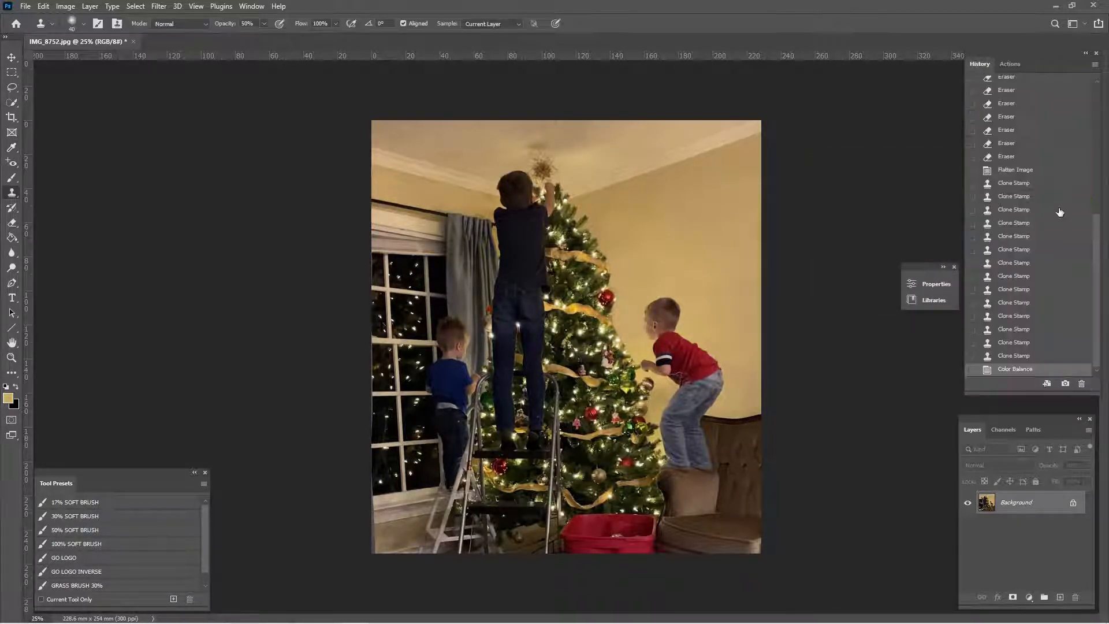
click(1039, 357)
click(1038, 370)
click(1011, 64)
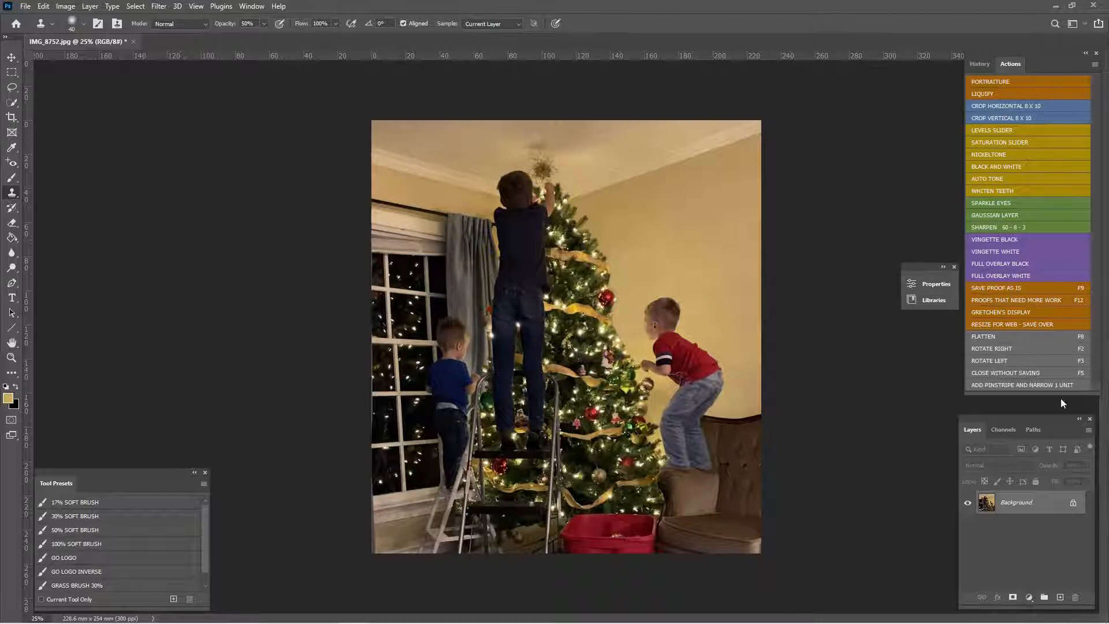
- Add a Levels adjustment layer with input black point 8, midtone 1.26 and white point 220
click(1028, 597)
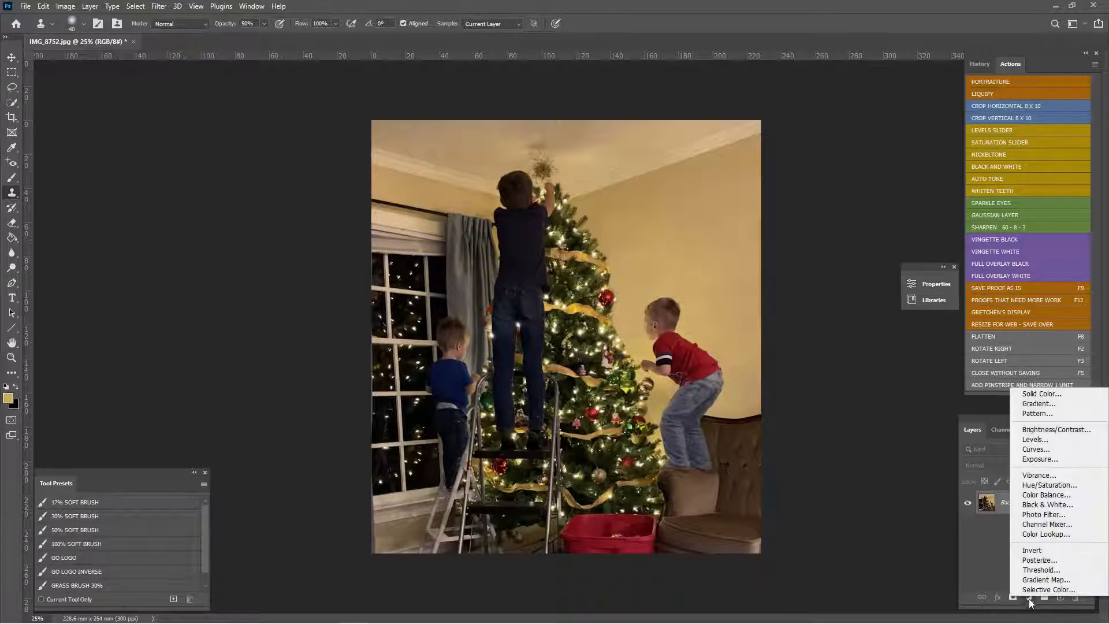
click(1034, 448)
drag(882, 399, 868, 399)
drag(838, 283, 858, 283)
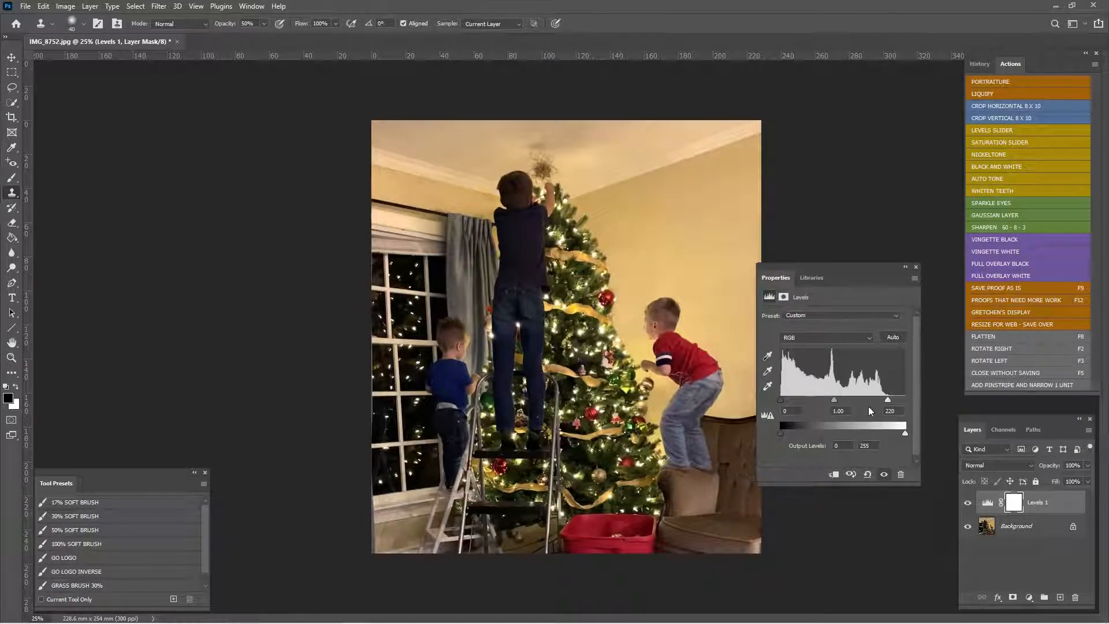
drag(830, 399, 826, 398)
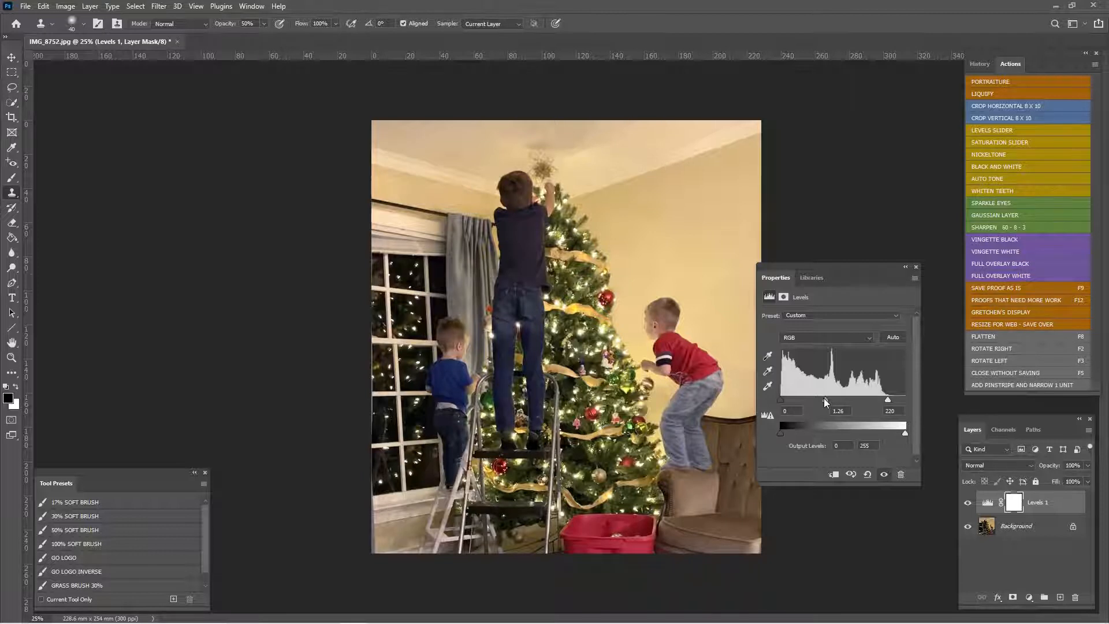
drag(784, 400, 786, 399)
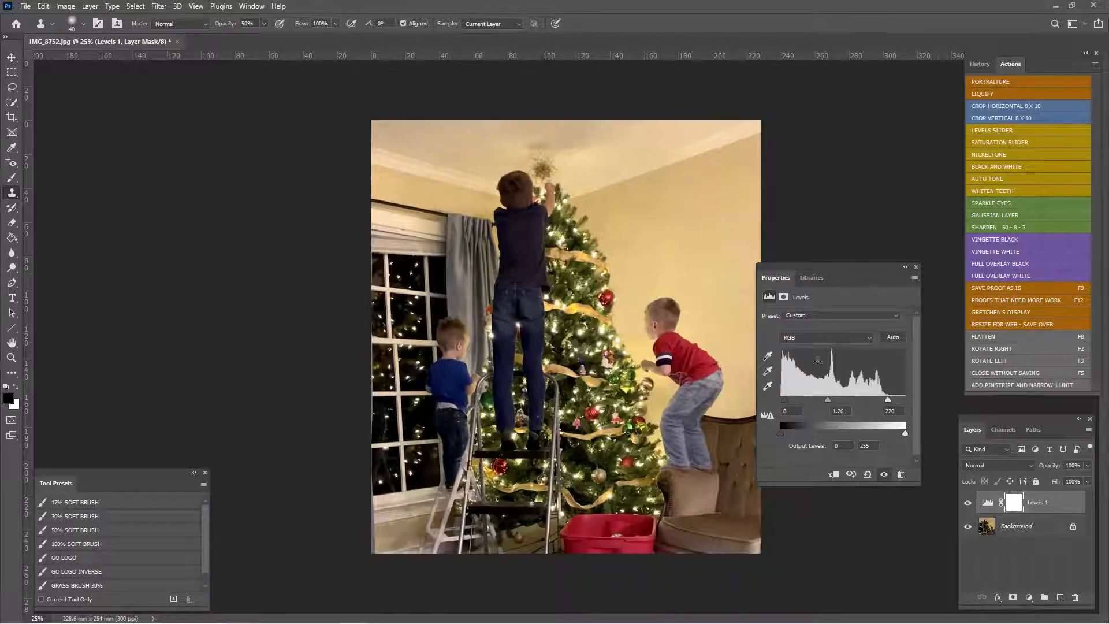
- Paint black on the Levels layer mask with the 30% soft brush to tone down the wall and ceiling
click(904, 267)
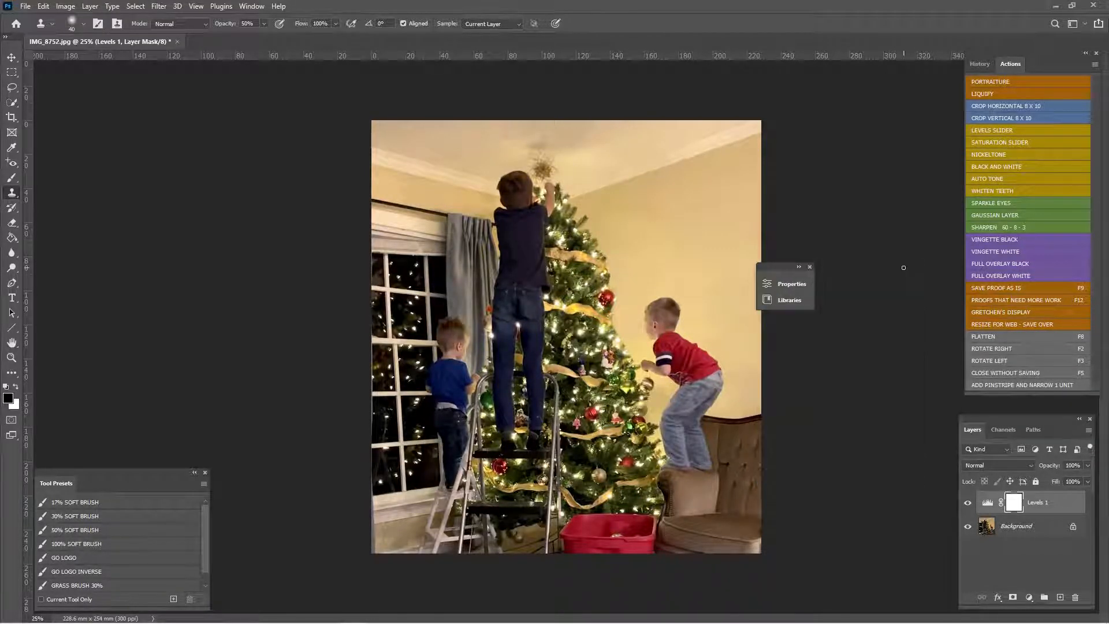
click(809, 267)
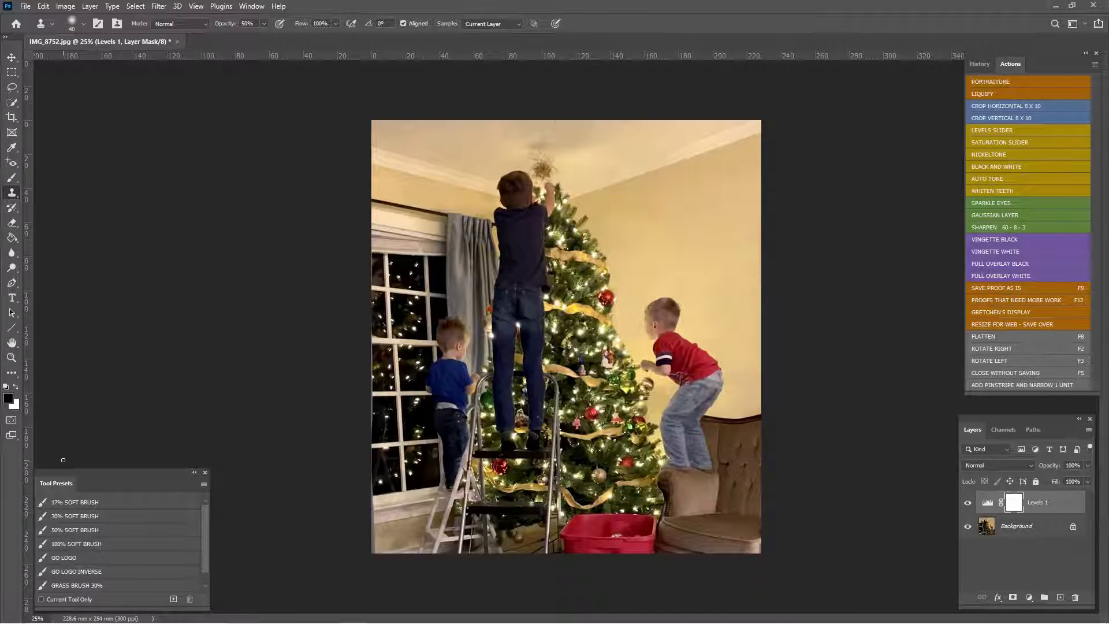
click(83, 514)
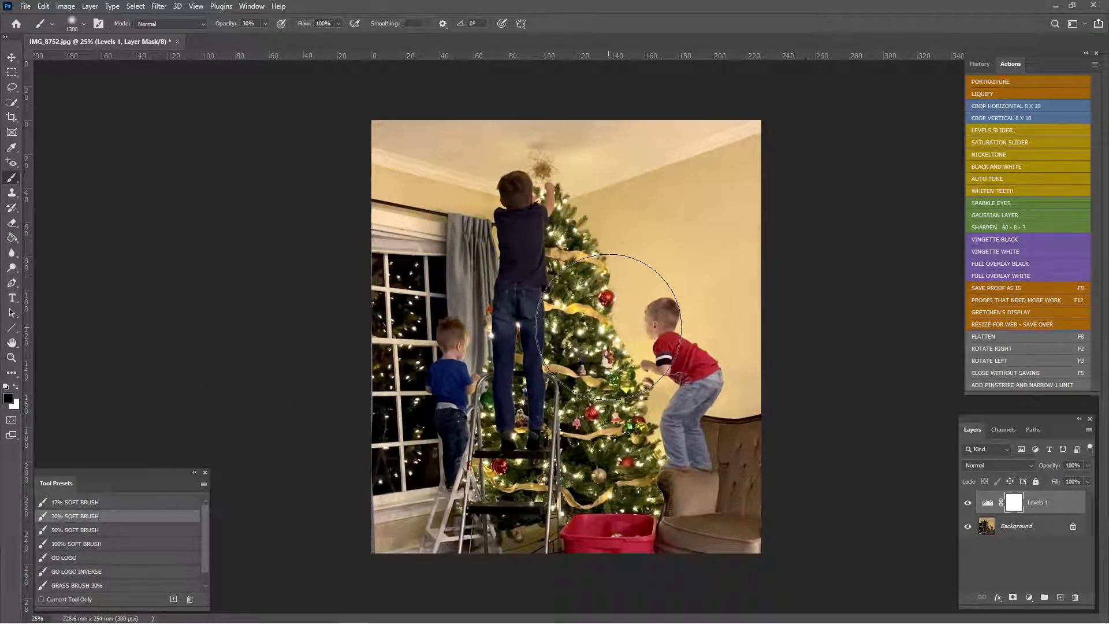
key(bracketleft)
key(bracketleft)
key(bracketleft)
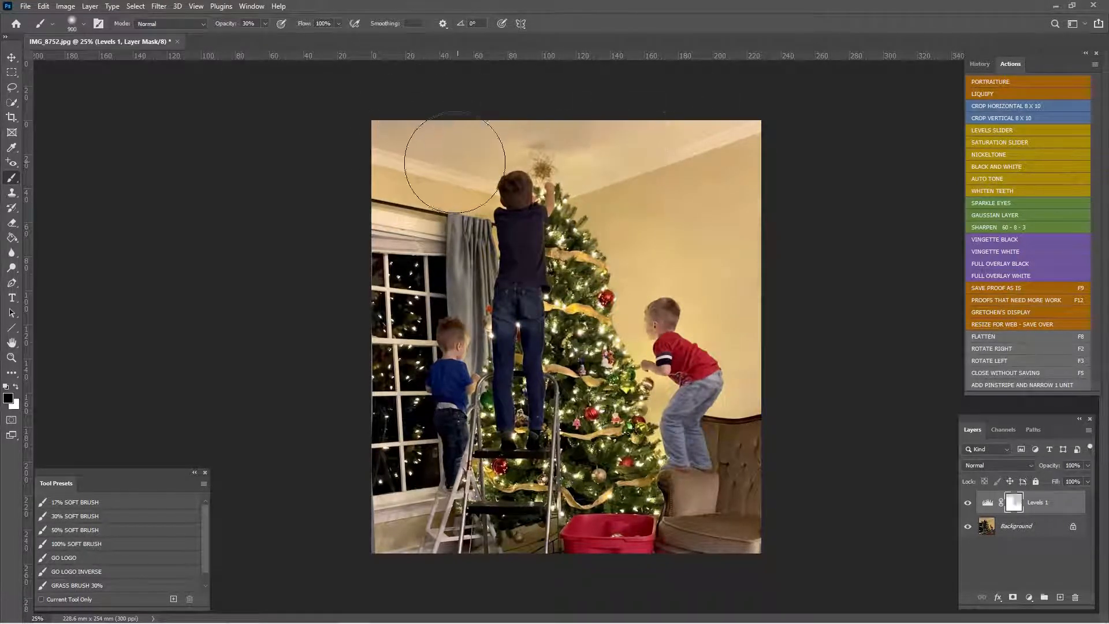
key(bracketleft)
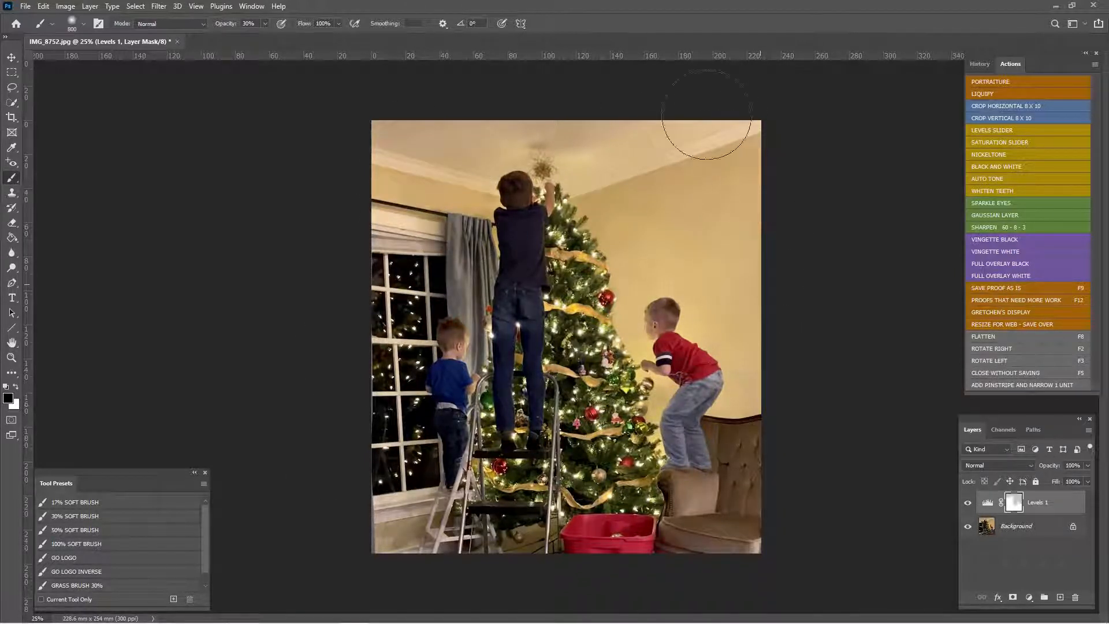
- Compare the photo with and without the Levels adjustment, keep it visible and flatten the image
click(968, 505)
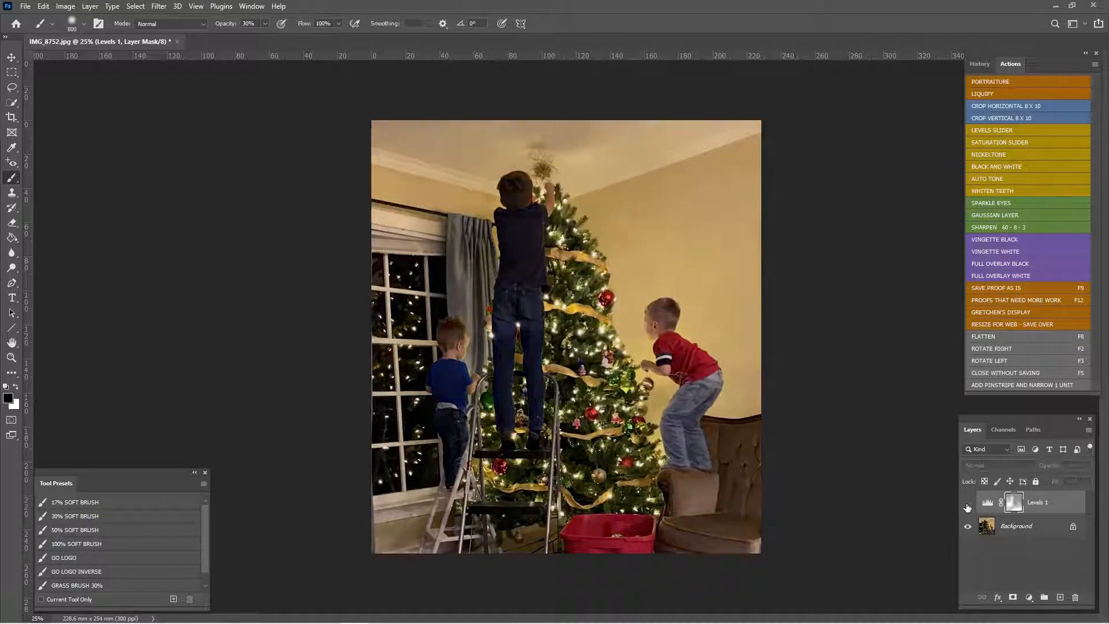
click(967, 506)
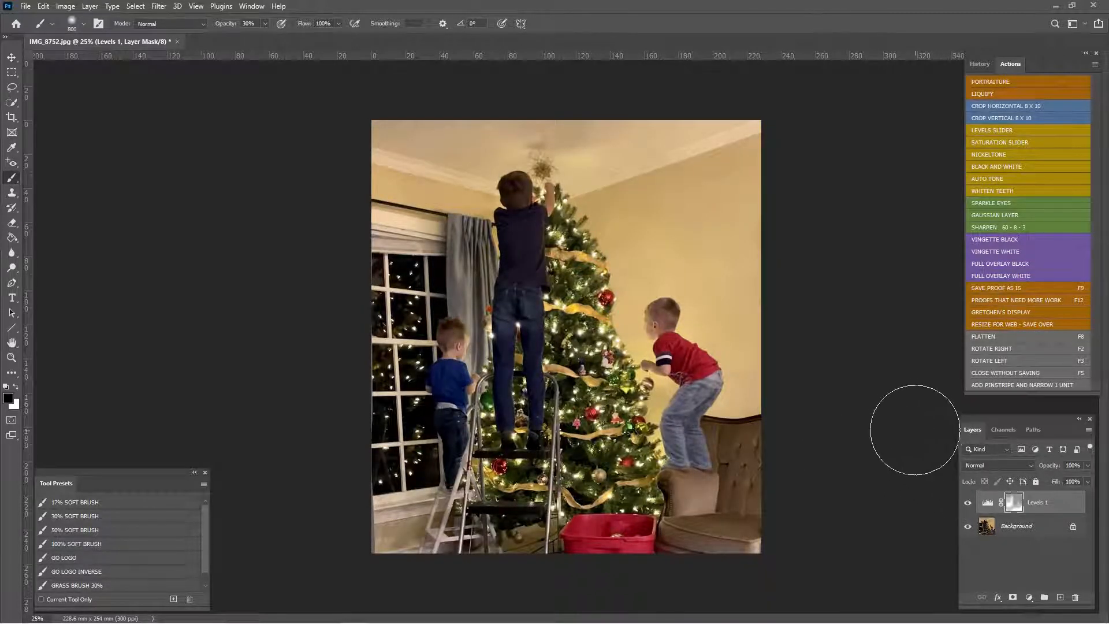
key(F8)
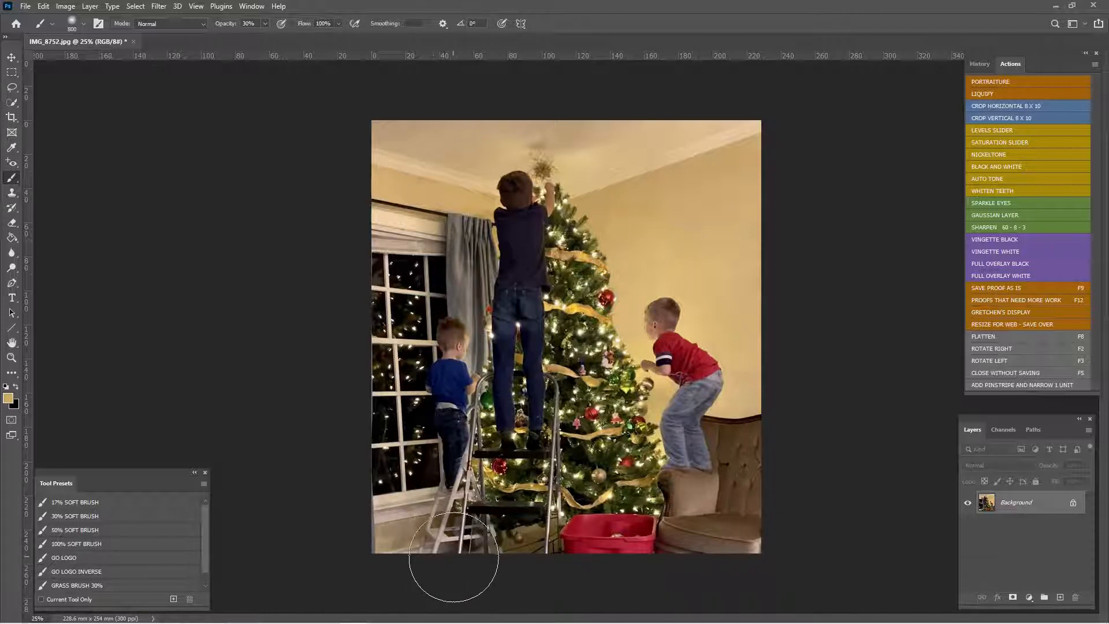
- Add a Hue/Saturation adjustment layer that strongly reduces the saturation of the Reds
click(1008, 144)
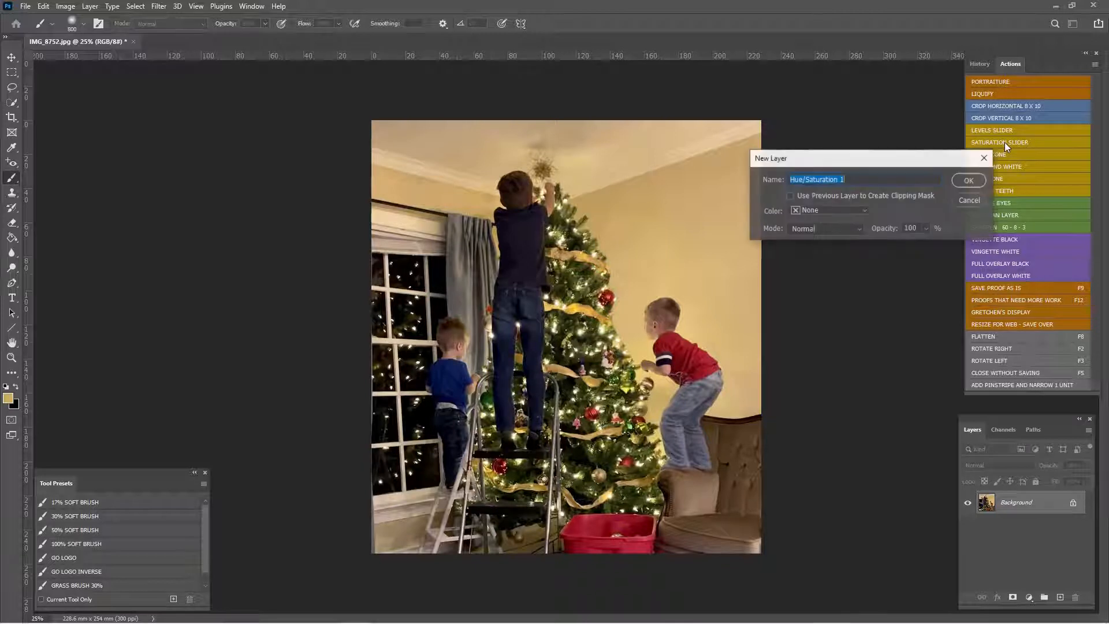
click(969, 183)
click(822, 171)
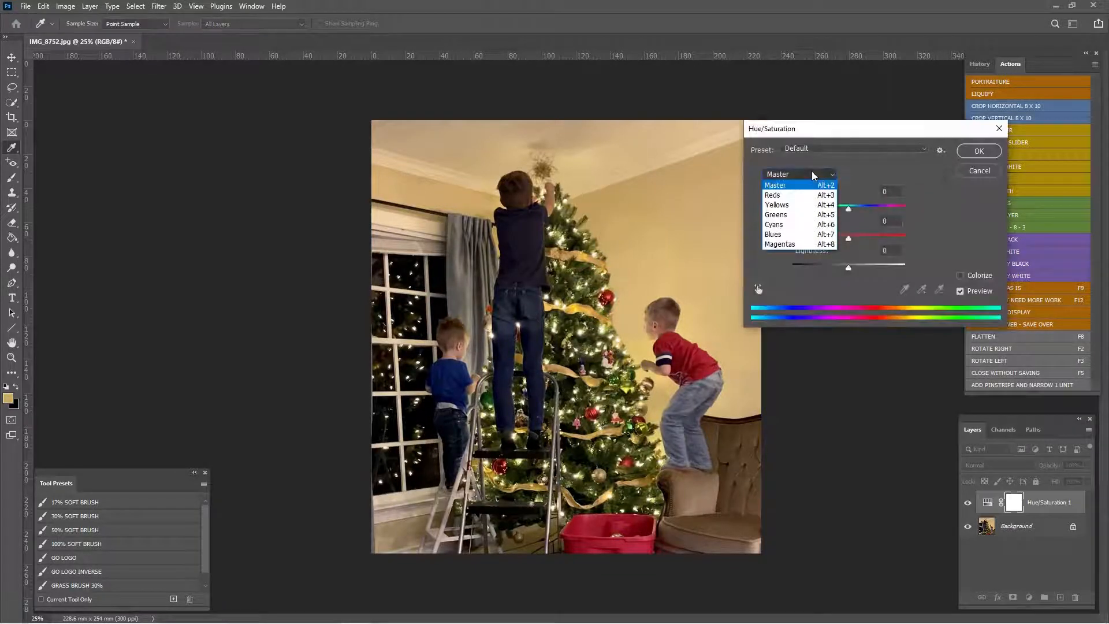
click(777, 195)
drag(849, 238, 749, 290)
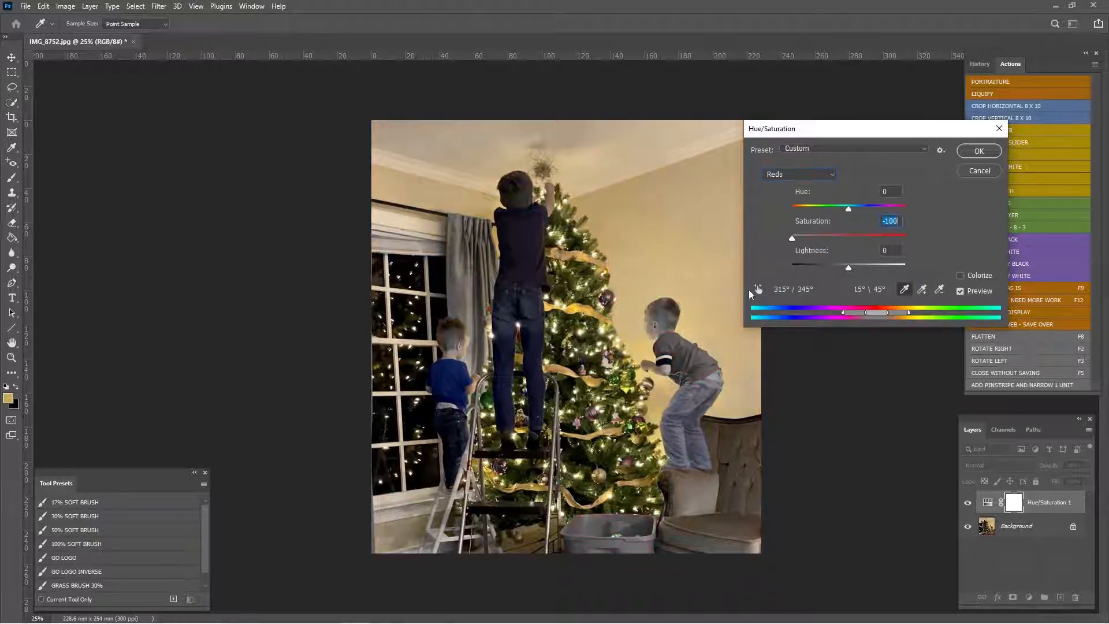
drag(792, 234, 805, 237)
key(Return)
- Mask the desaturation off everything except the red bin, using the 100% soft brush
click(75, 516)
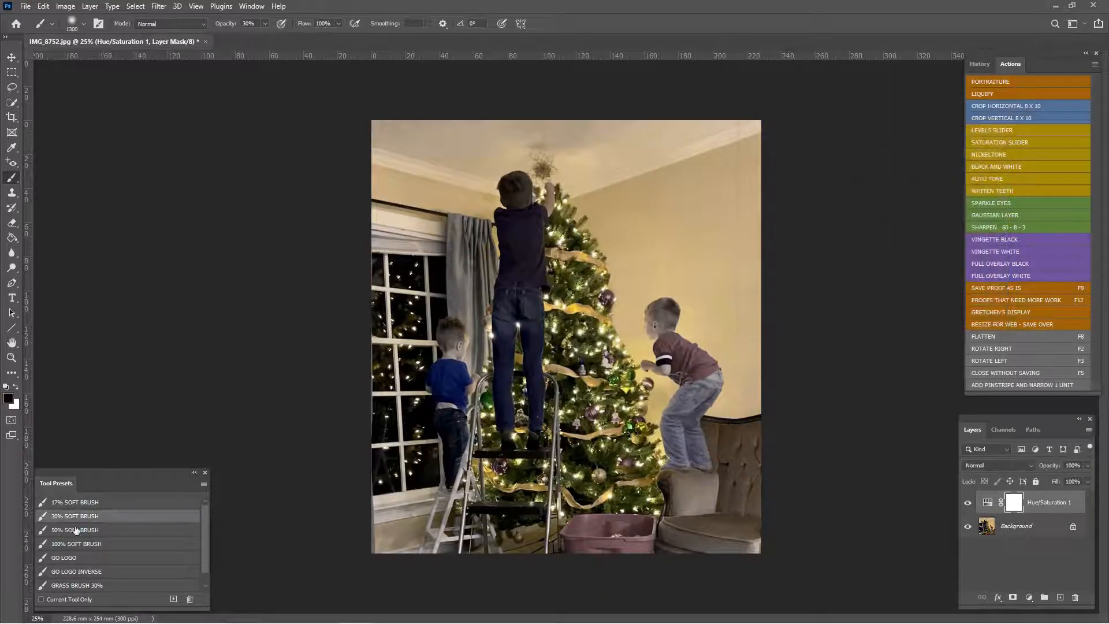
click(76, 545)
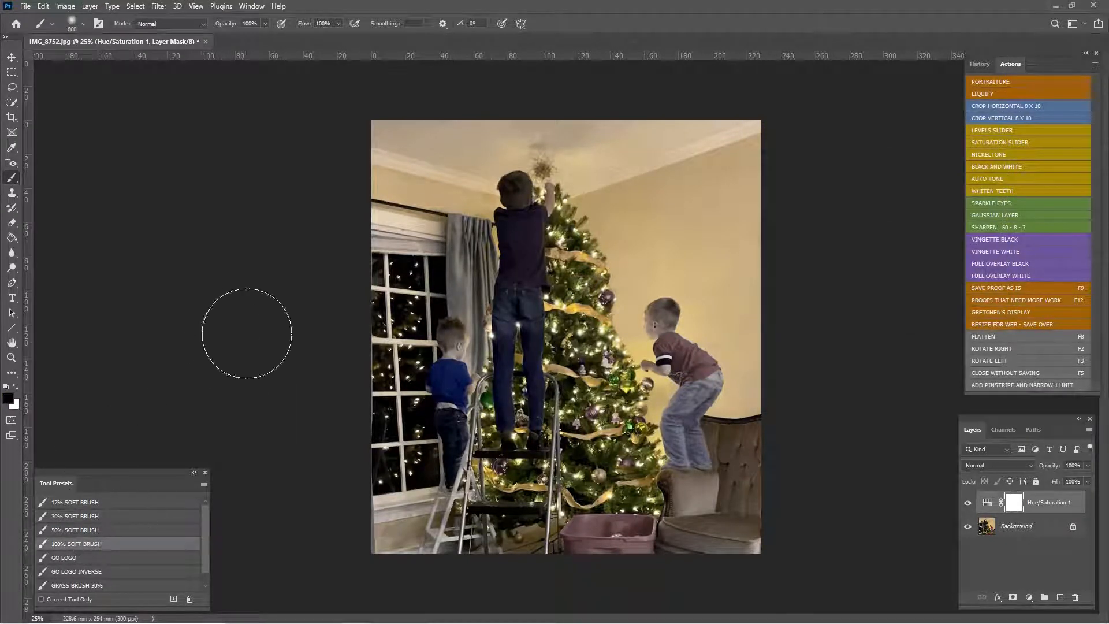
mouse_move(687, 355)
mouse_down()
mouse_move(525, 317)
mouse_move(474, 437)
mouse_up()
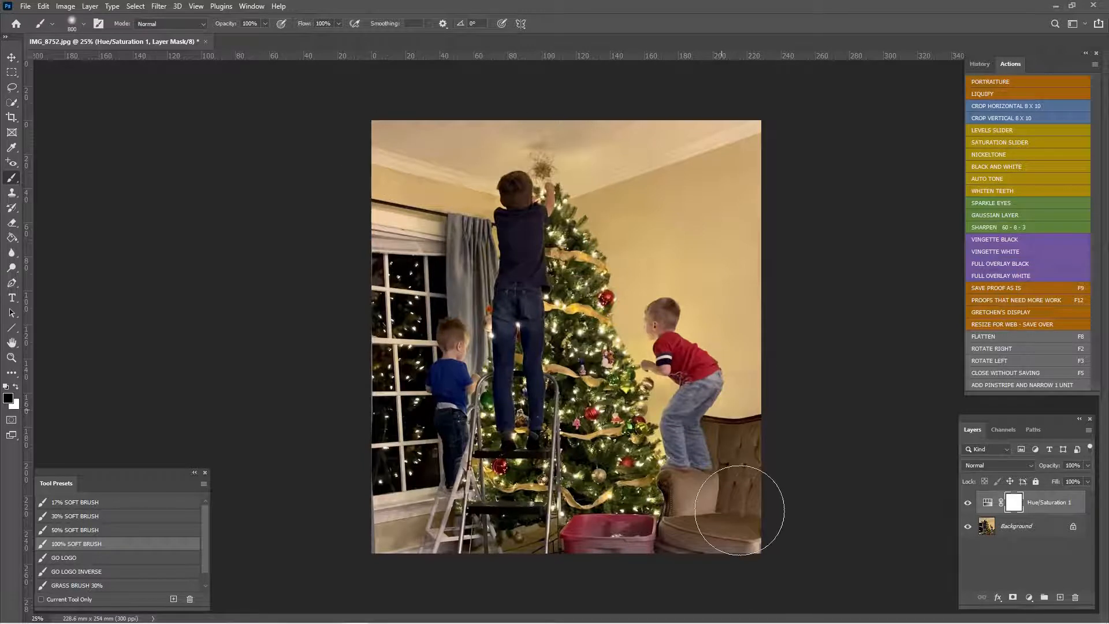
key(ctrl+i)
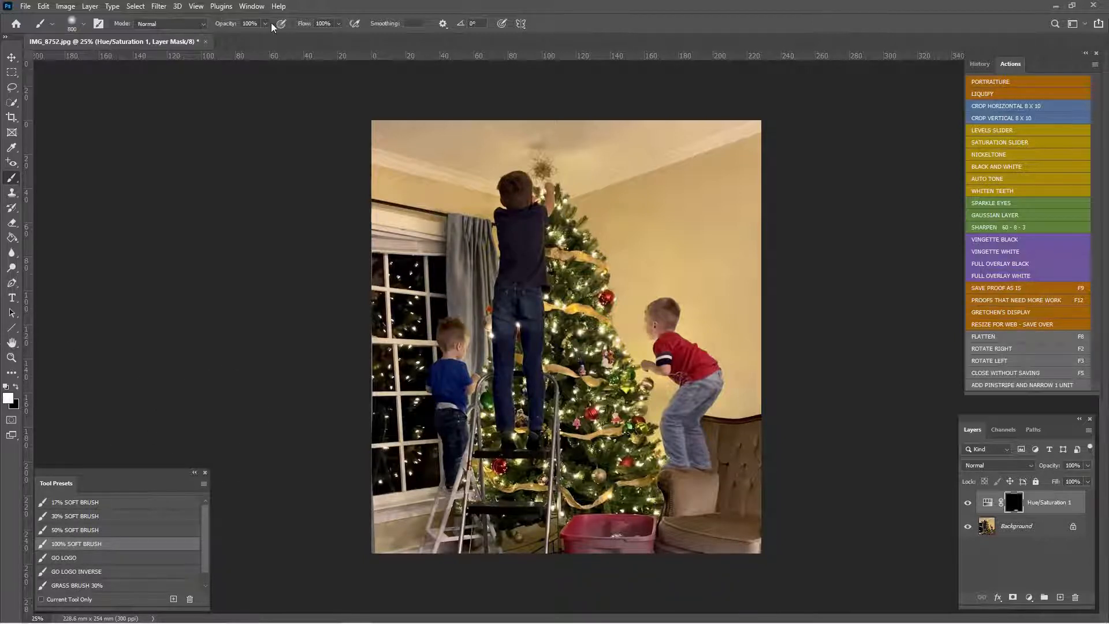
- Paint white on the mask over the red bin with a 300 px brush at 35% opacity to mute its color
click(233, 38)
click(16, 386)
click(16, 386)
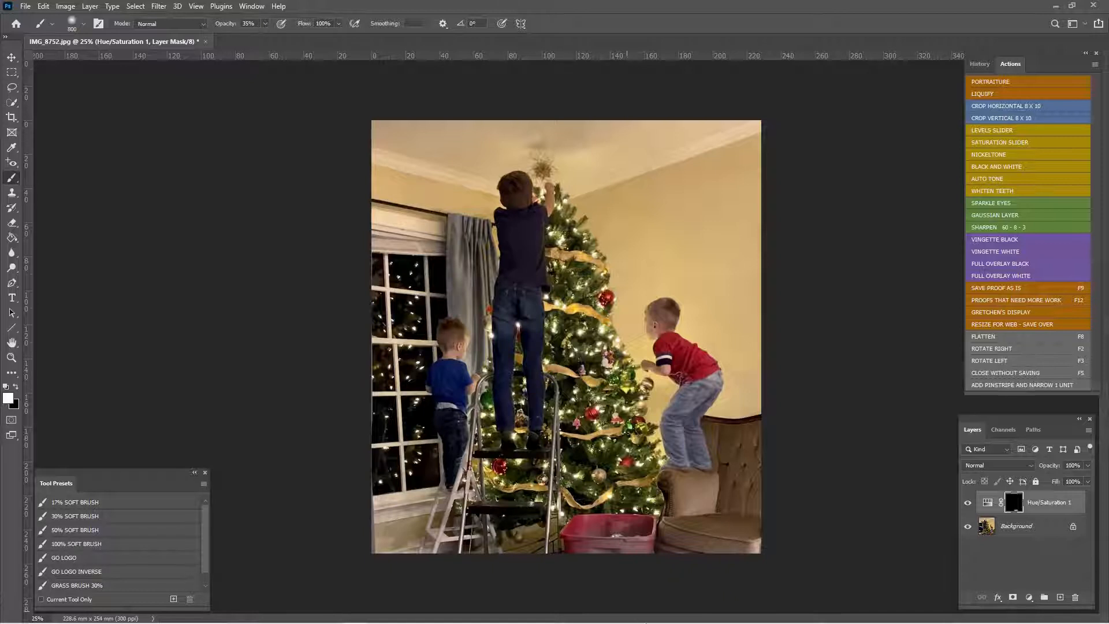
key(bracketleft)
key(bracketleft)
key(bracketleft)
key(bracketleft)
key(bracketleft)
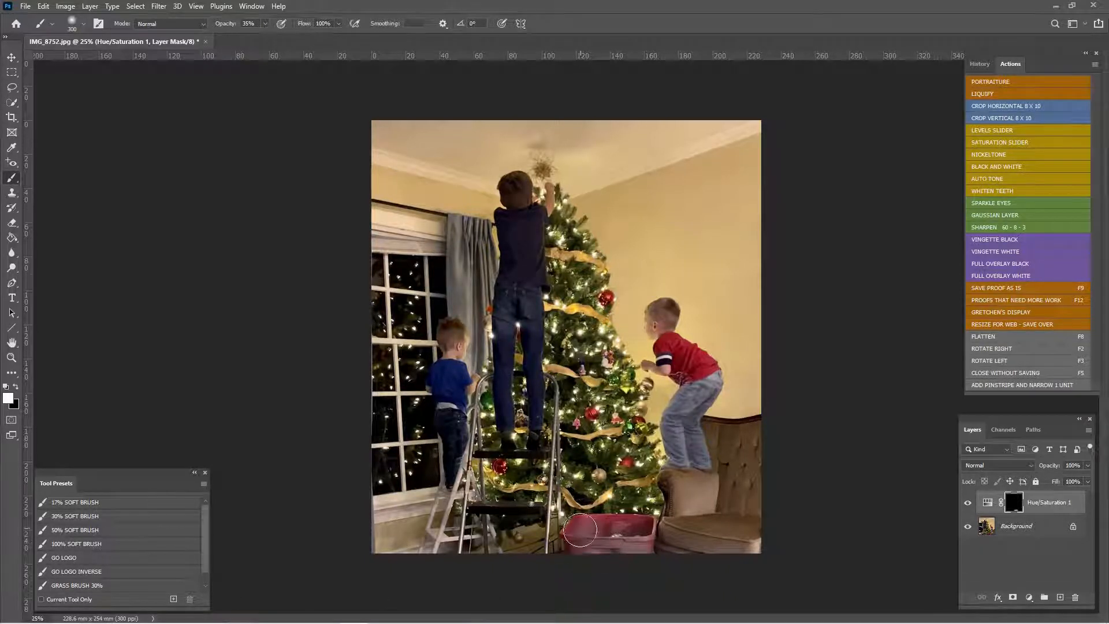
mouse_move(581, 530)
mouse_down()
mouse_move(642, 531)
mouse_move(589, 530)
mouse_move(579, 559)
mouse_move(578, 533)
mouse_move(632, 524)
mouse_move(644, 559)
mouse_move(618, 522)
mouse_move(587, 525)
mouse_move(580, 554)
mouse_move(578, 531)
mouse_move(637, 529)
mouse_move(647, 548)
mouse_move(573, 532)
mouse_up()
- Flatten the image, cover it with a full black Color Fill layer and make black the mask painting color
key(F8)
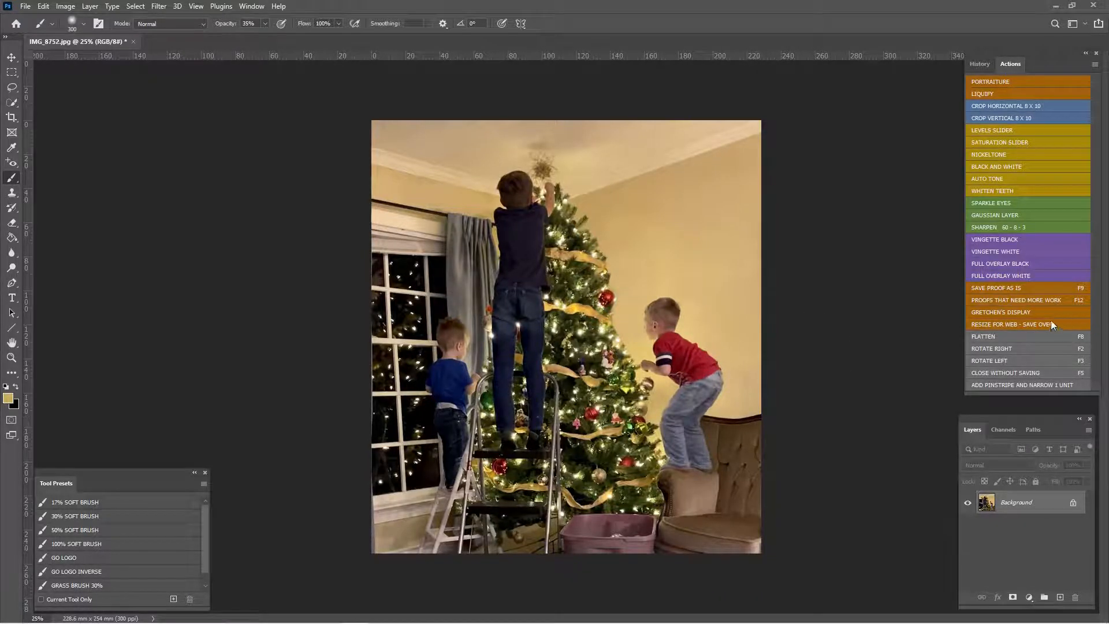
click(1018, 264)
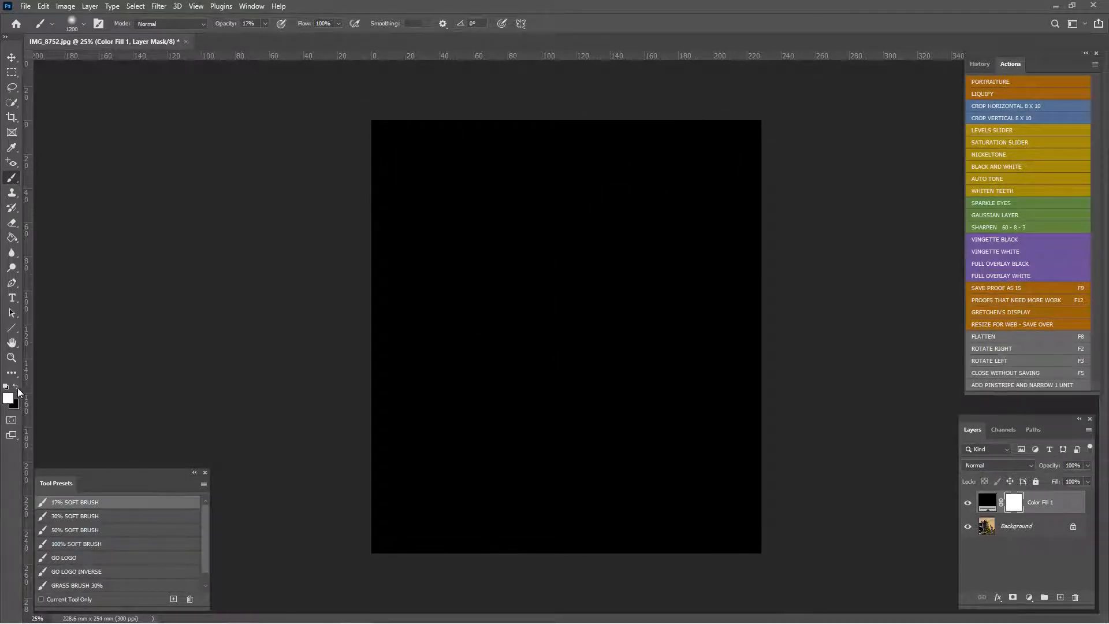
key(x)
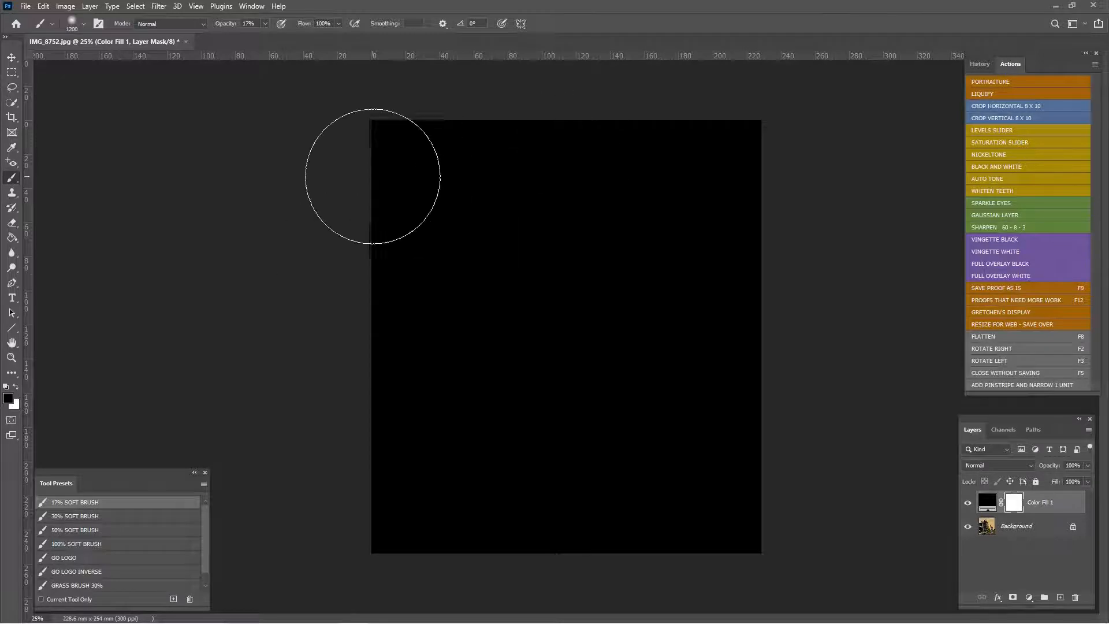
mouse_move(372, 181)
mouse_down()
mouse_move(430, 238)
mouse_move(369, 338)
mouse_up()
mouse_move(376, 417)
mouse_down()
mouse_move(735, 433)
mouse_move(402, 473)
mouse_move(748, 540)
mouse_up()
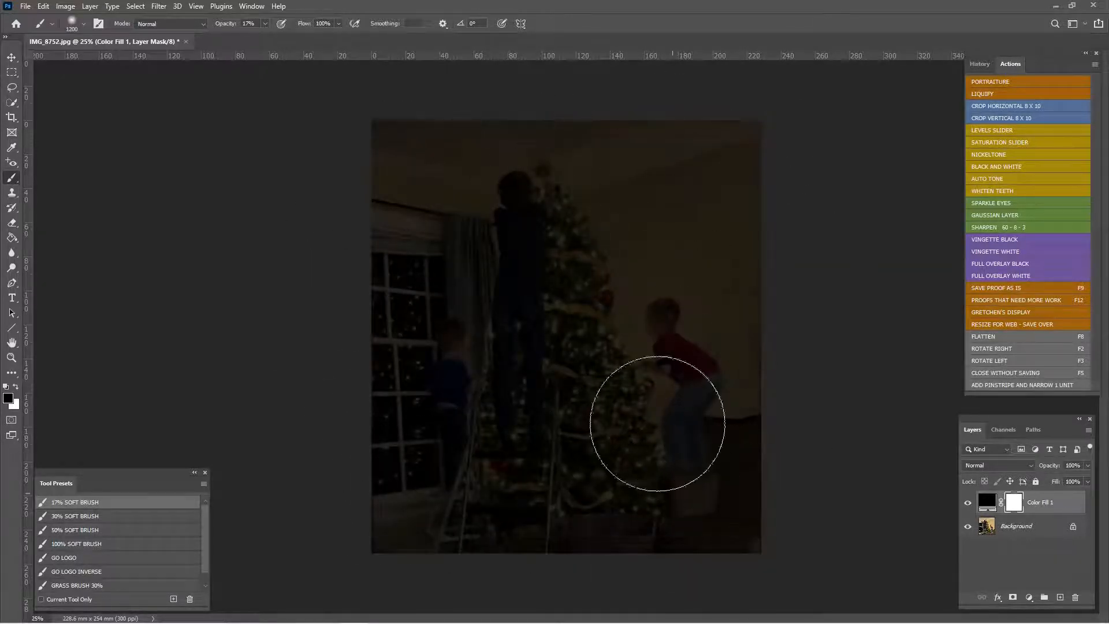
mouse_move(657, 426)
mouse_down()
mouse_move(613, 213)
mouse_move(524, 191)
mouse_move(510, 232)
mouse_move(429, 211)
mouse_move(447, 334)
mouse_move(453, 291)
mouse_move(541, 124)
mouse_move(702, 222)
mouse_move(646, 291)
mouse_move(699, 416)
mouse_move(687, 460)
mouse_move(630, 486)
mouse_move(461, 461)
mouse_move(460, 393)
mouse_move(409, 321)
mouse_move(431, 198)
mouse_move(406, 170)
mouse_move(606, 187)
mouse_move(717, 214)
mouse_move(694, 393)
mouse_move(746, 450)
mouse_move(690, 242)
mouse_move(640, 168)
mouse_move(725, 493)
mouse_move(620, 449)
mouse_move(467, 471)
mouse_move(459, 377)
mouse_move(441, 255)
mouse_up()
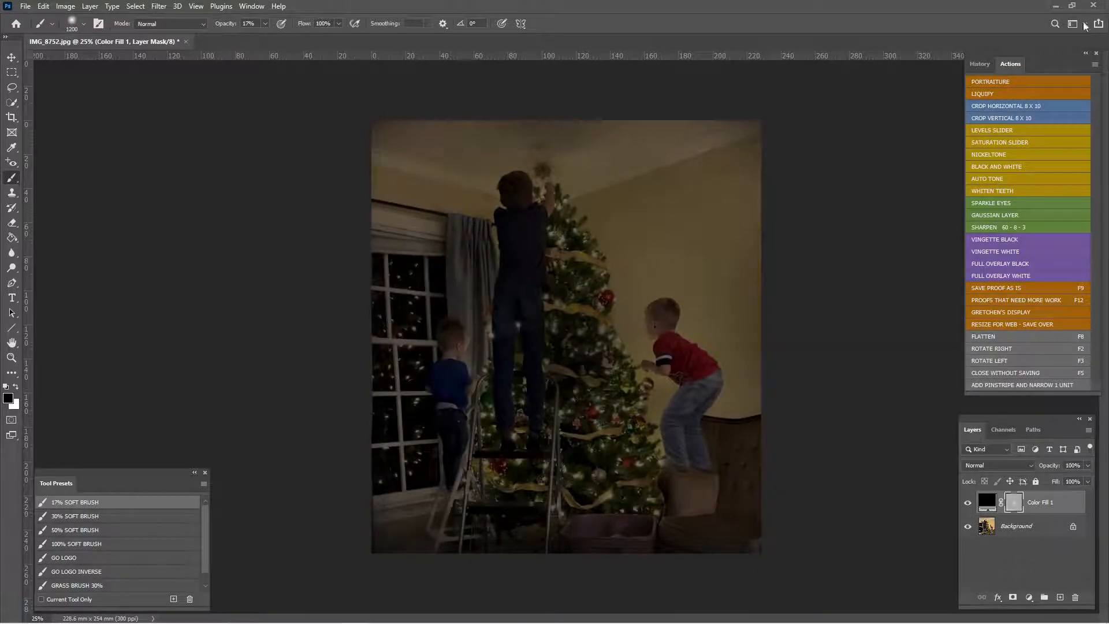
click(980, 64)
click(1058, 318)
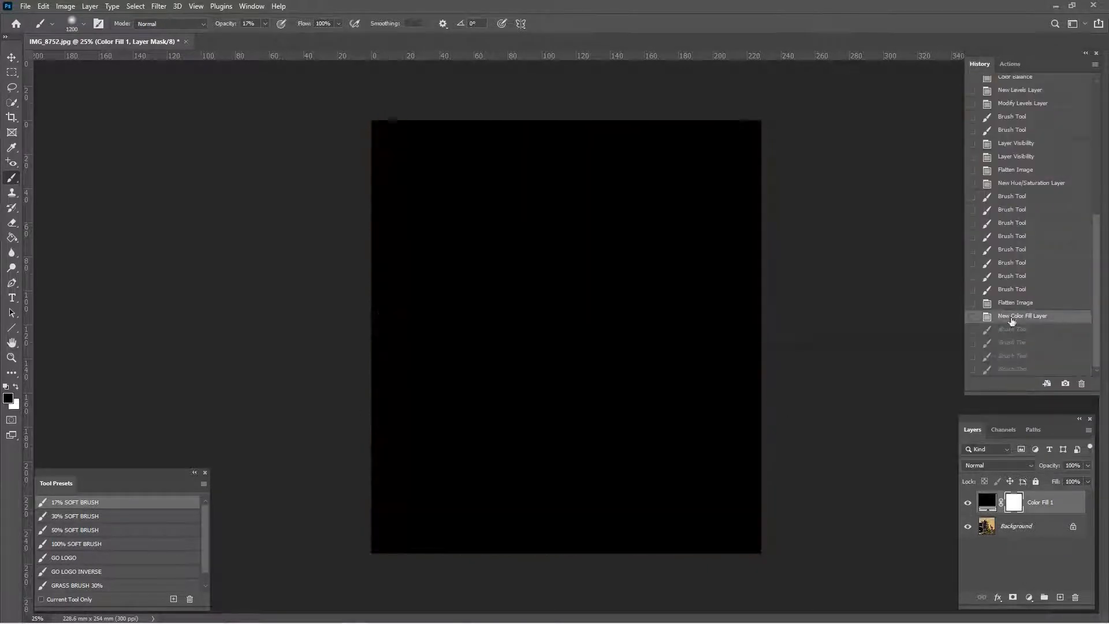
- Paint black on the Color Fill mask with the 17% soft brush to dimly reveal the whole photo, favoring the tree and boys
mouse_move(706, 201)
mouse_down()
mouse_move(590, 138)
mouse_move(683, 270)
mouse_move(364, 401)
mouse_move(441, 470)
mouse_move(768, 423)
mouse_move(470, 153)
mouse_move(396, 272)
mouse_move(410, 228)
mouse_move(664, 243)
mouse_move(718, 310)
mouse_move(398, 270)
mouse_move(733, 470)
mouse_move(764, 443)
mouse_move(422, 161)
mouse_move(728, 111)
mouse_move(617, 250)
mouse_move(707, 412)
mouse_move(585, 454)
mouse_move(465, 460)
mouse_move(675, 470)
mouse_move(607, 364)
mouse_up()
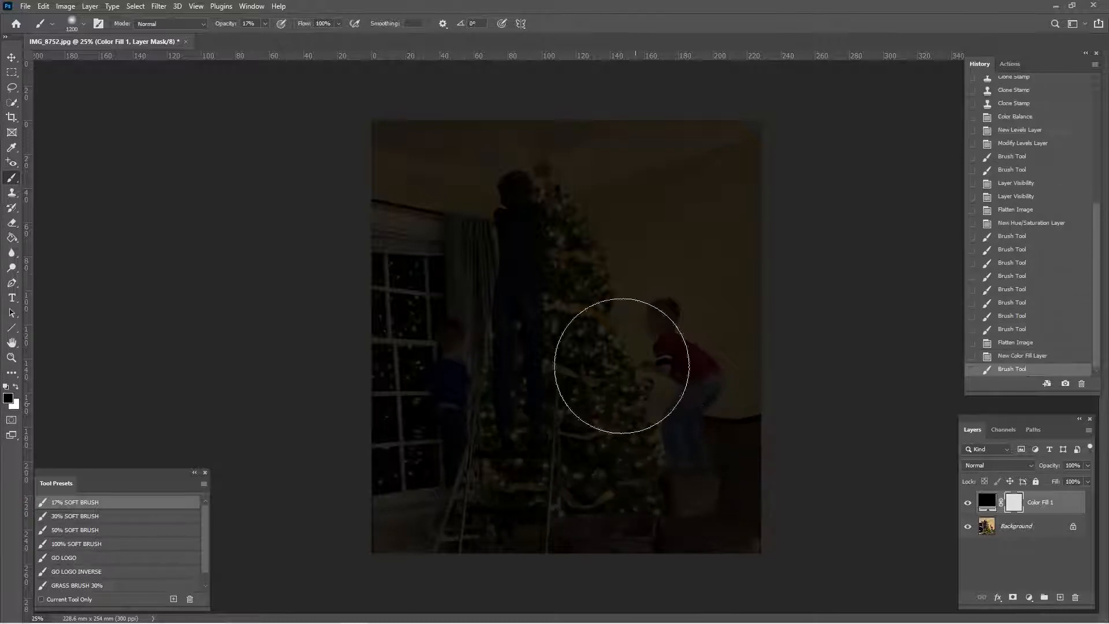
mouse_move(561, 192)
mouse_down()
mouse_move(503, 340)
mouse_move(465, 353)
mouse_move(435, 207)
mouse_move(473, 182)
mouse_move(642, 196)
mouse_move(675, 379)
mouse_move(665, 285)
mouse_move(695, 159)
mouse_move(687, 462)
mouse_move(559, 423)
mouse_move(477, 466)
mouse_move(445, 449)
mouse_move(448, 298)
mouse_move(417, 171)
mouse_move(575, 164)
mouse_move(686, 216)
mouse_move(693, 345)
mouse_move(736, 431)
mouse_move(467, 468)
mouse_move(738, 217)
mouse_up()
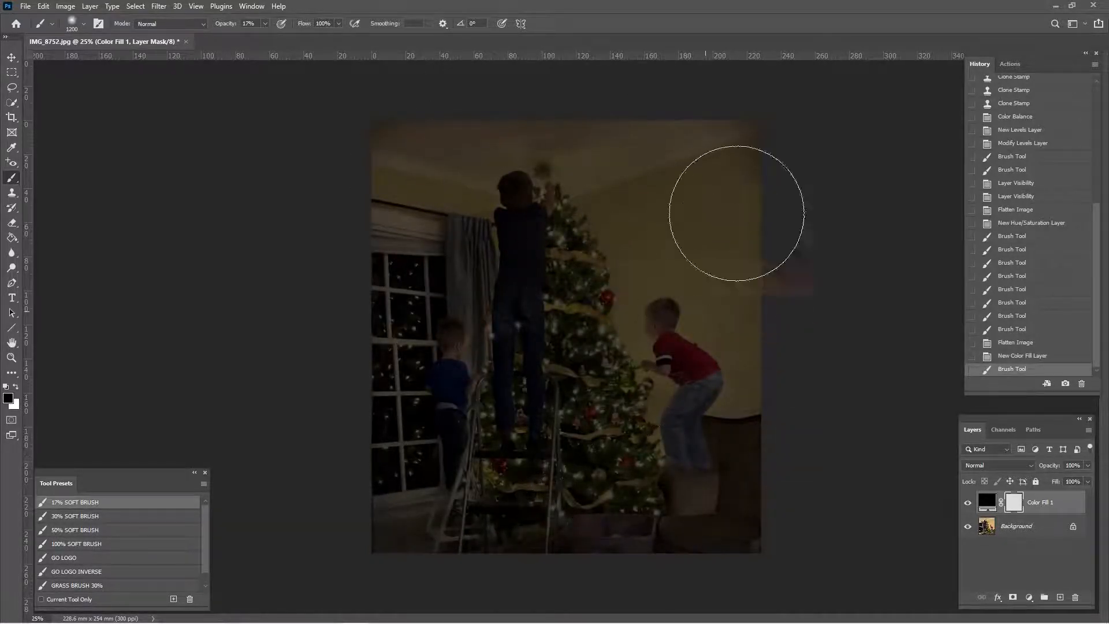
mouse_move(530, 222)
mouse_down()
mouse_move(461, 334)
mouse_move(488, 341)
mouse_move(574, 285)
mouse_move(659, 400)
mouse_move(509, 470)
mouse_move(520, 287)
mouse_move(450, 358)
mouse_move(460, 437)
mouse_move(439, 416)
mouse_up()
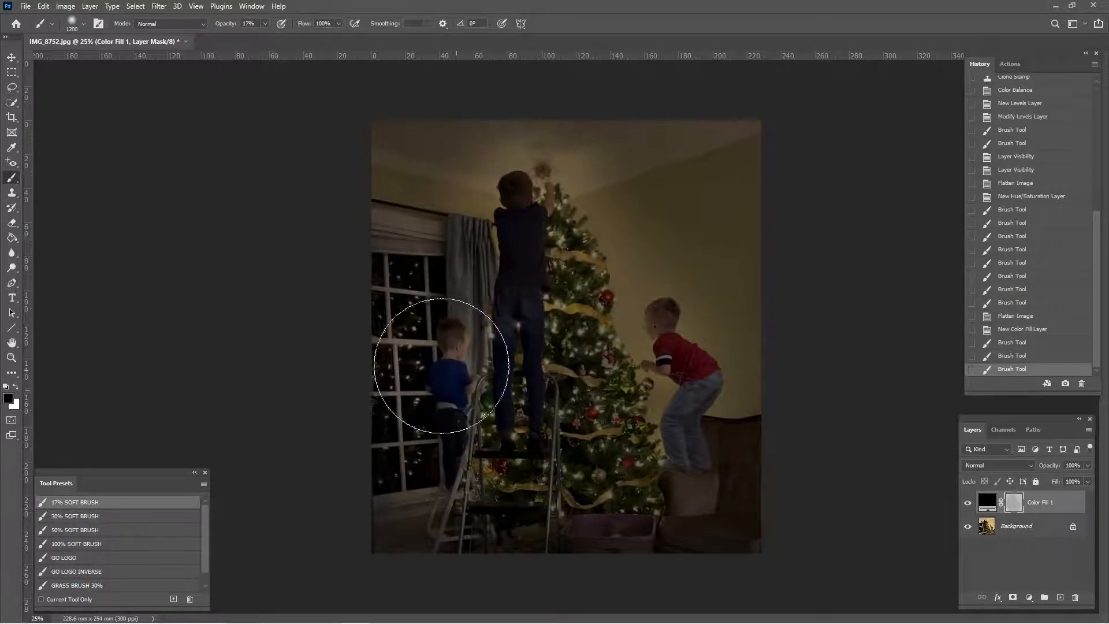
mouse_move(673, 421)
mouse_down()
mouse_move(548, 403)
mouse_move(478, 422)
mouse_move(464, 447)
mouse_move(519, 424)
mouse_move(444, 436)
mouse_up()
- Reveal the three boys, the tree, the window and the ladder further on the Color Fill mask with the 50% soft brush
click(89, 530)
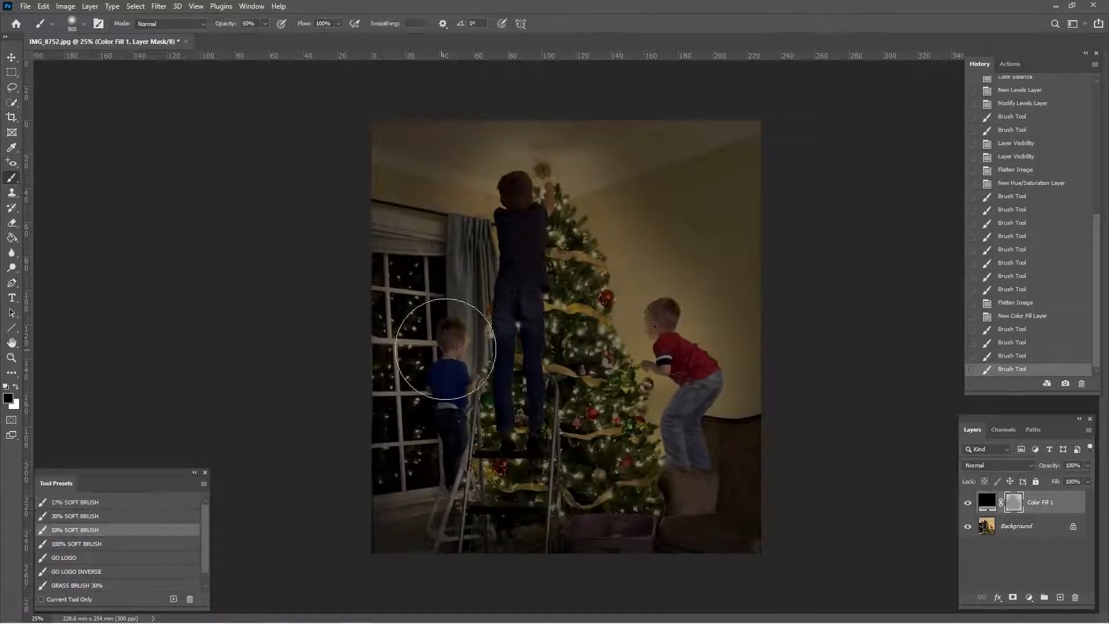
drag(456, 347, 466, 346)
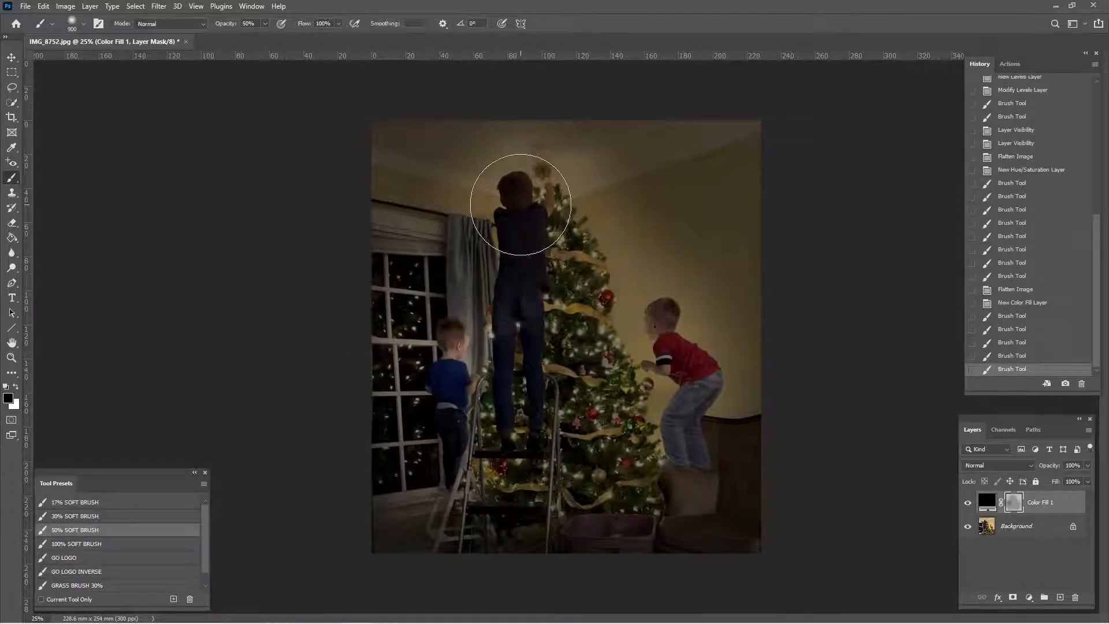
drag(514, 193, 534, 253)
click(662, 331)
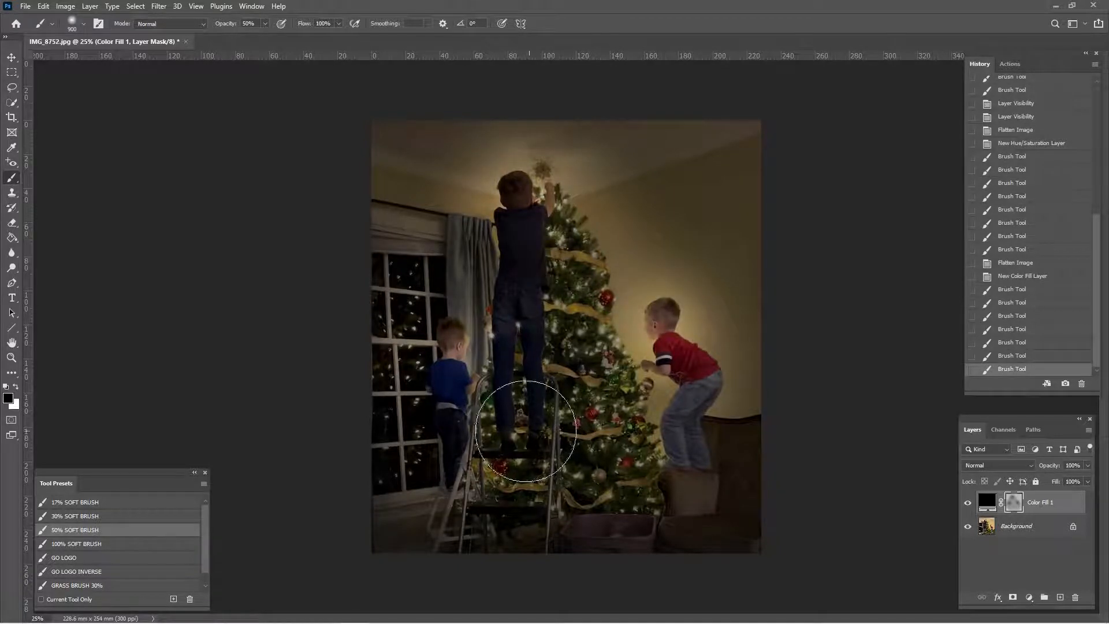
click(590, 424)
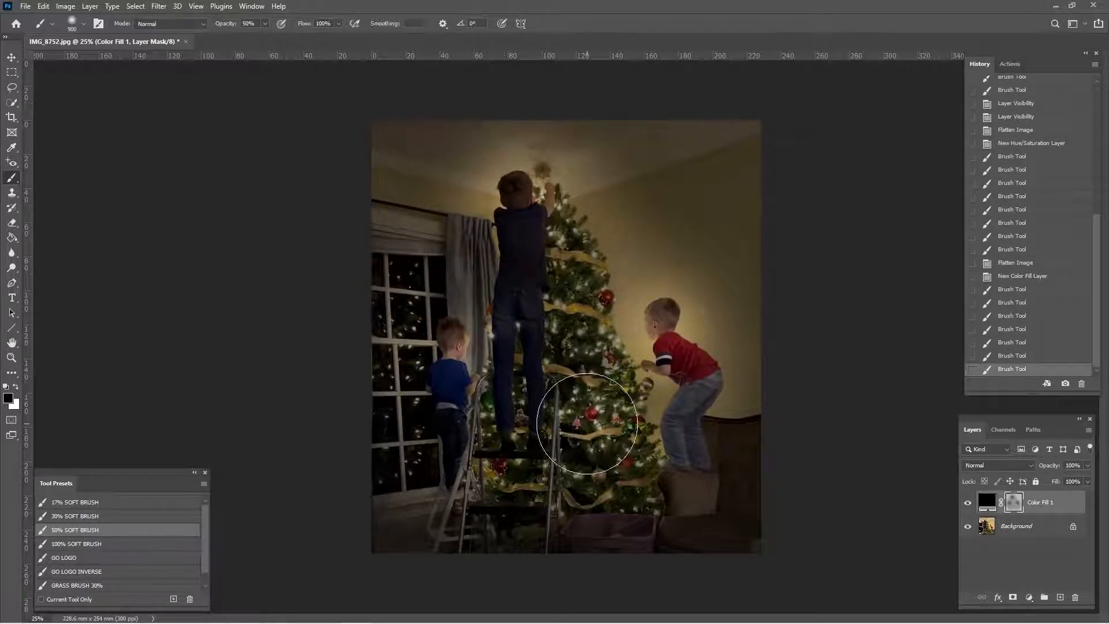
click(564, 333)
click(594, 455)
click(408, 335)
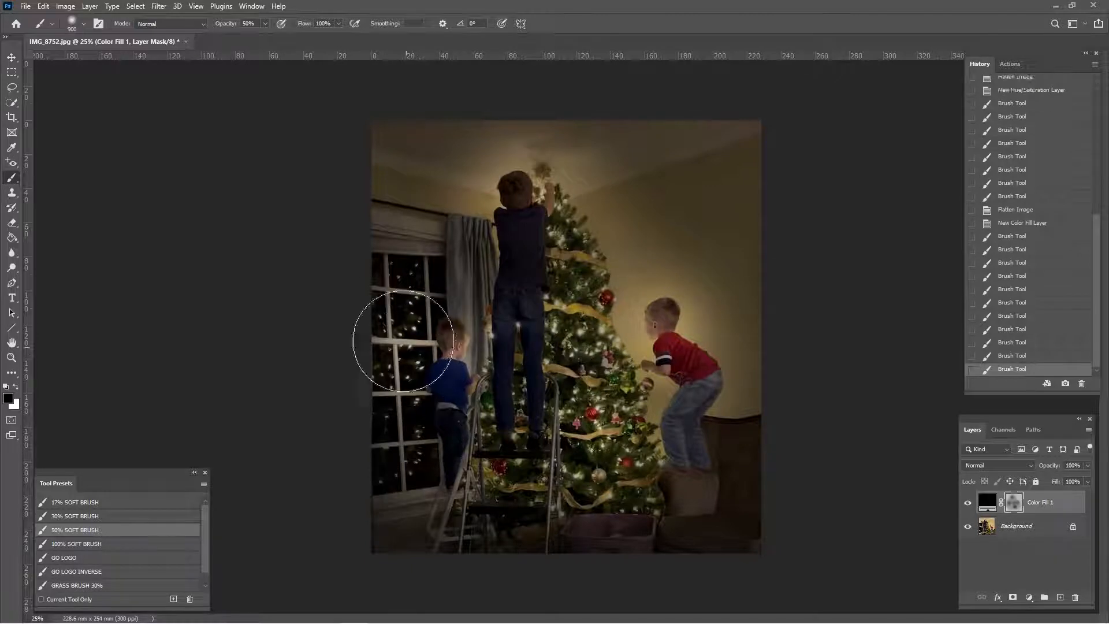
click(403, 441)
click(519, 450)
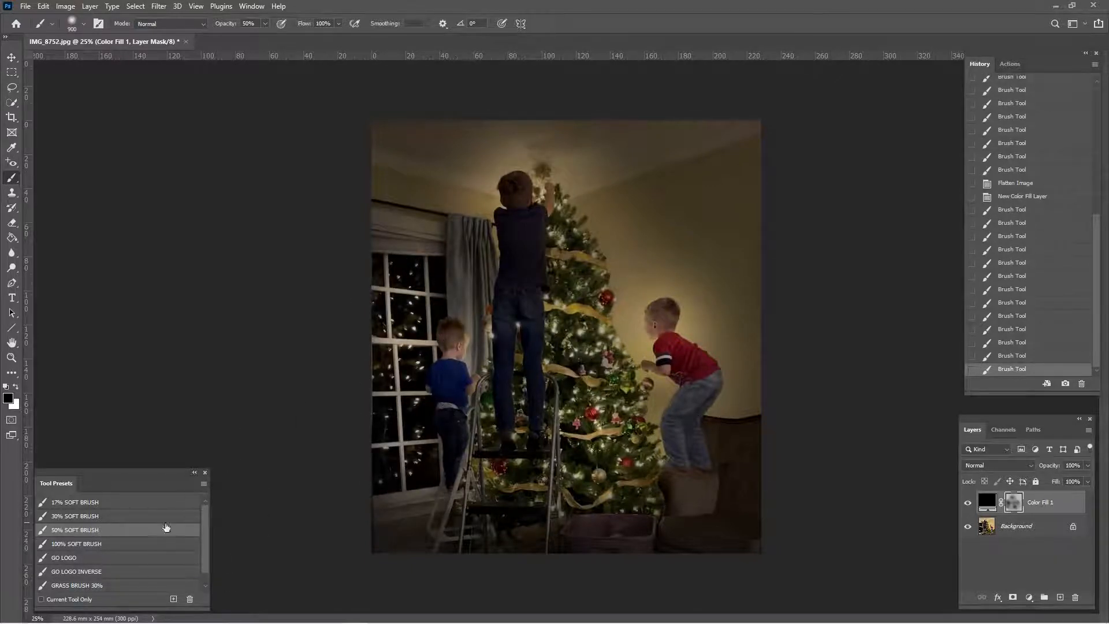
- Reveal the boys' upper bodies, the tree and the window fully on the Color Fill mask with the 100% soft brush
click(93, 541)
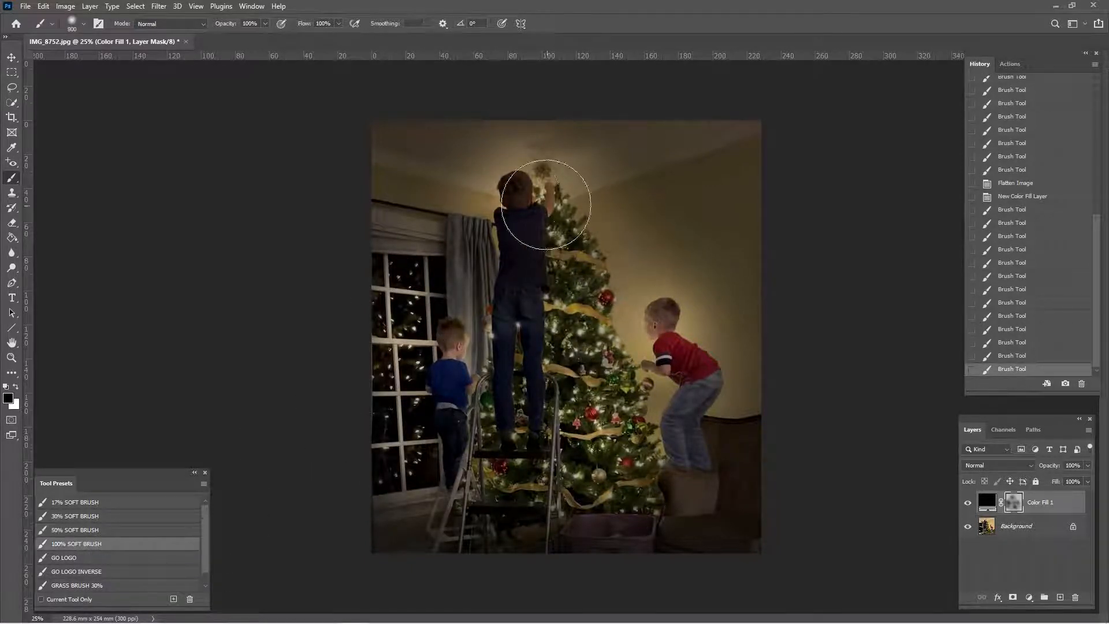
click(519, 193)
click(654, 321)
click(452, 347)
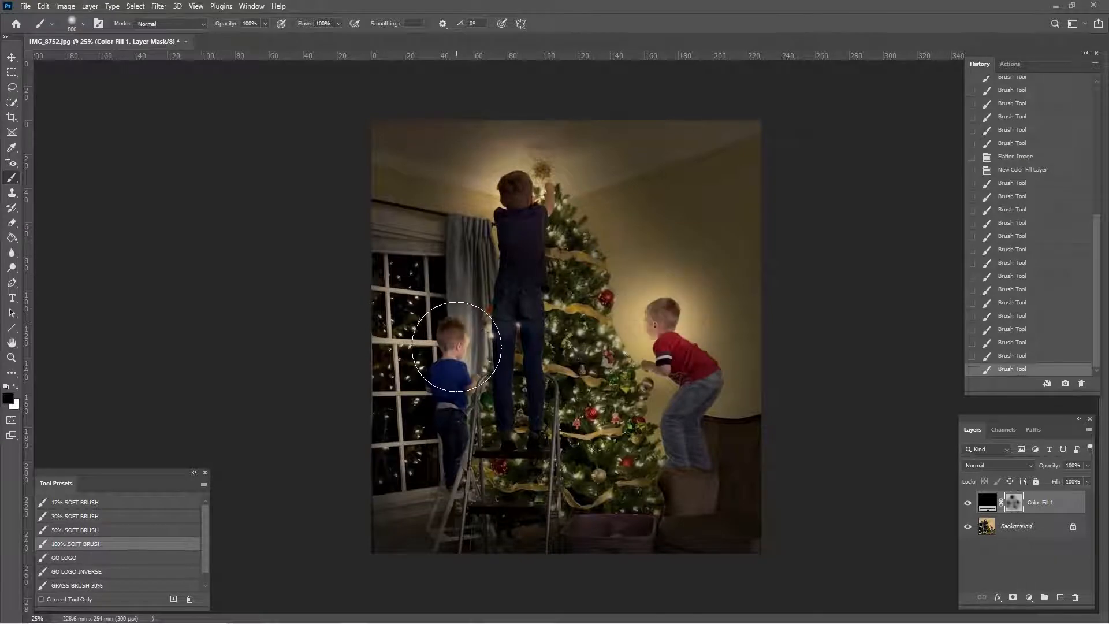
click(596, 427)
click(563, 321)
click(411, 306)
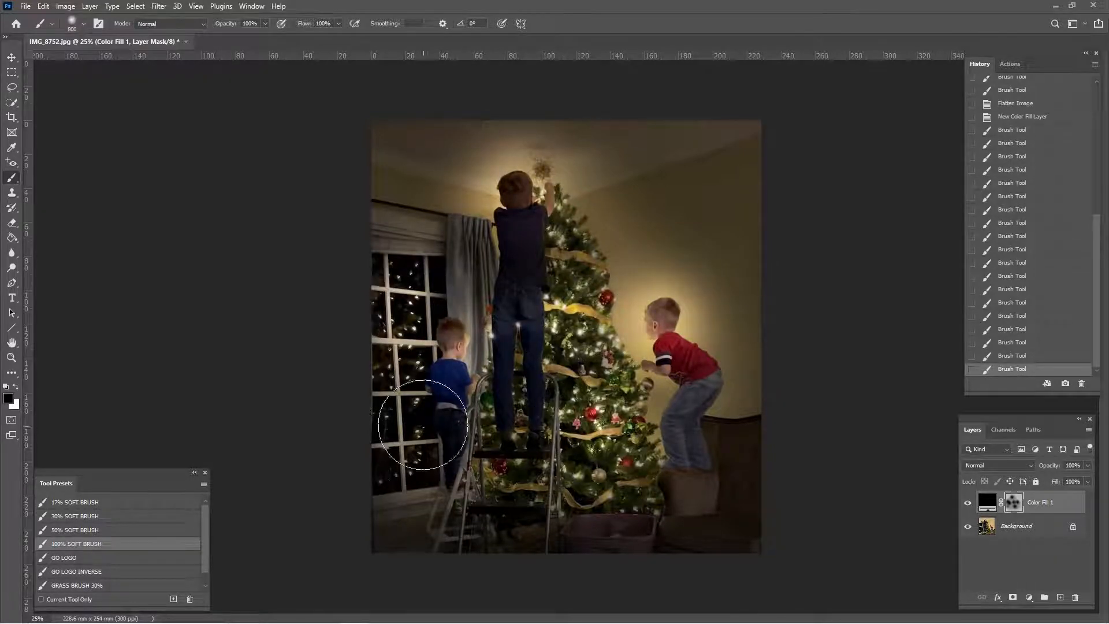
click(411, 431)
- Lighten the walls, ceiling, window and armchair gradually on the Color Fill mask with the 17% soft brush at 1400 px
click(80, 502)
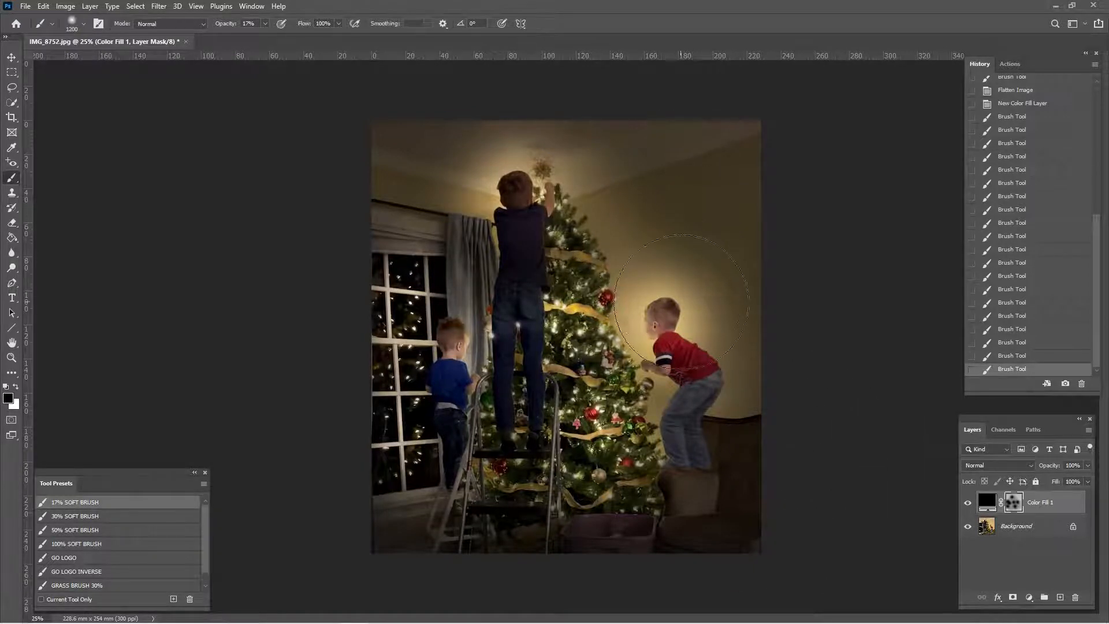
key(bracketright)
key(bracketright)
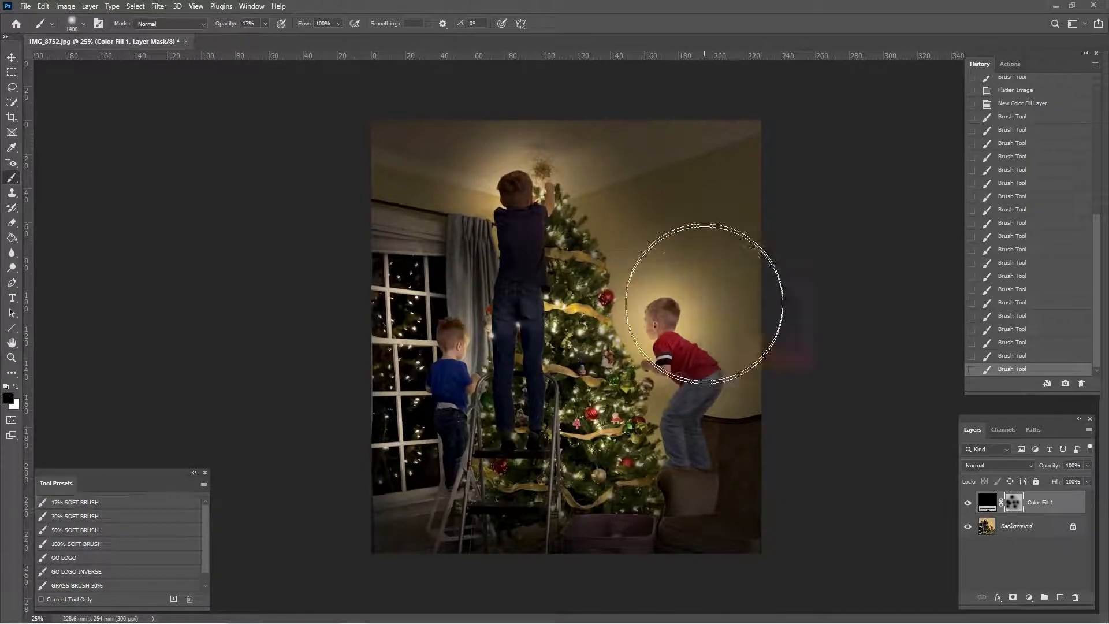
mouse_move(439, 294)
mouse_down()
mouse_move(526, 118)
mouse_move(728, 258)
mouse_up()
drag(518, 401, 735, 466)
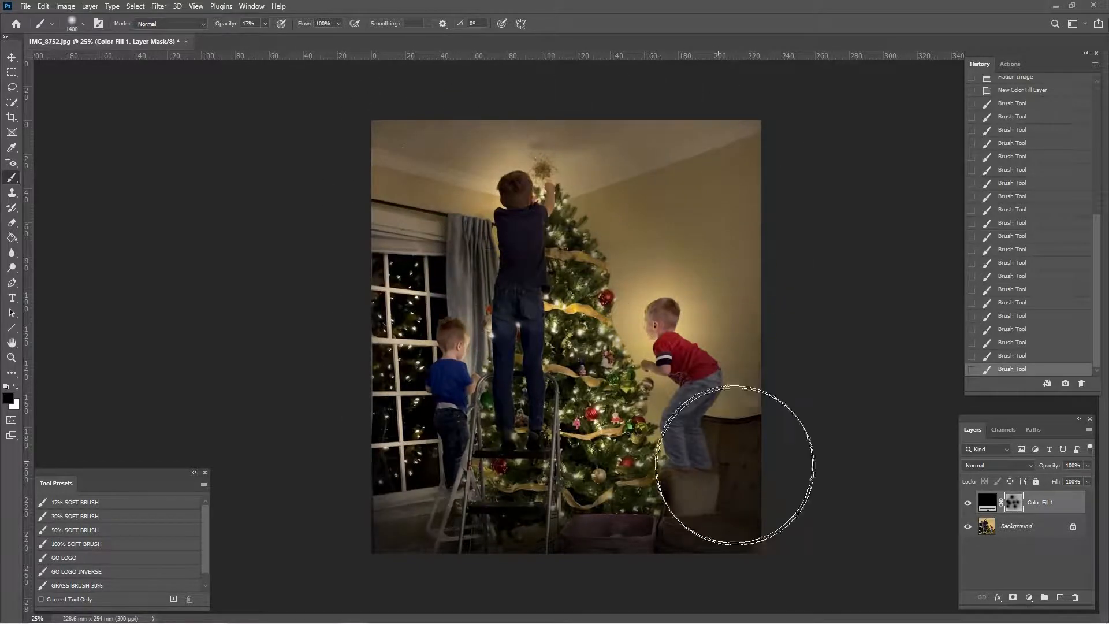
mouse_move(439, 292)
mouse_down()
mouse_move(458, 355)
mouse_move(439, 212)
mouse_move(569, 159)
mouse_move(729, 206)
mouse_move(737, 338)
mouse_move(672, 309)
mouse_move(651, 257)
mouse_up()
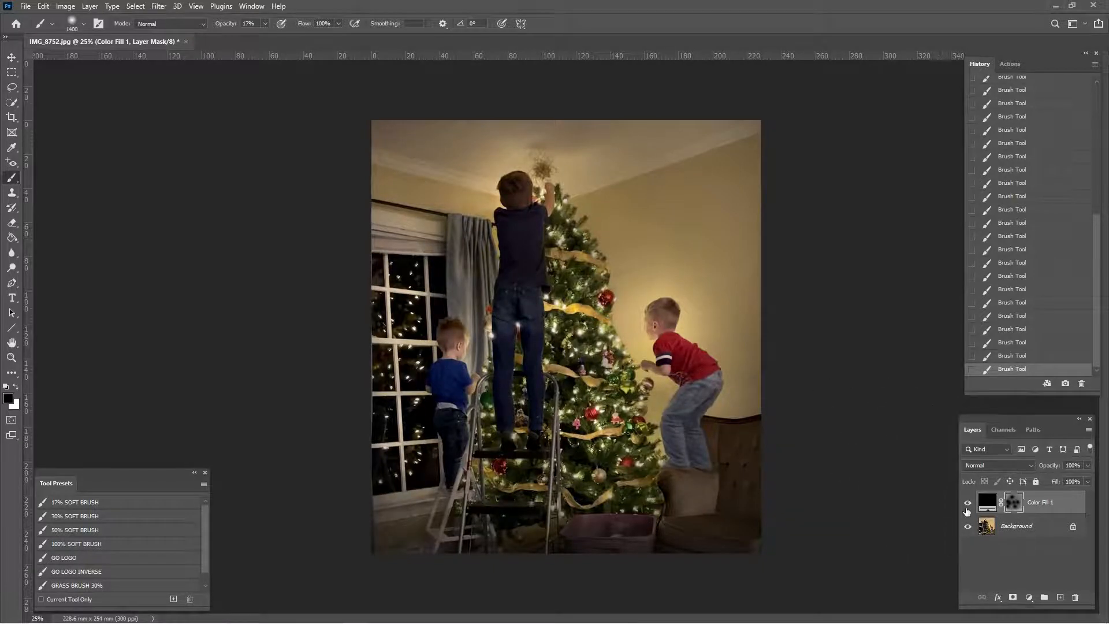
- Compare the photo with and without the black overlay and lighten the ladder area a little more on its mask
click(968, 503)
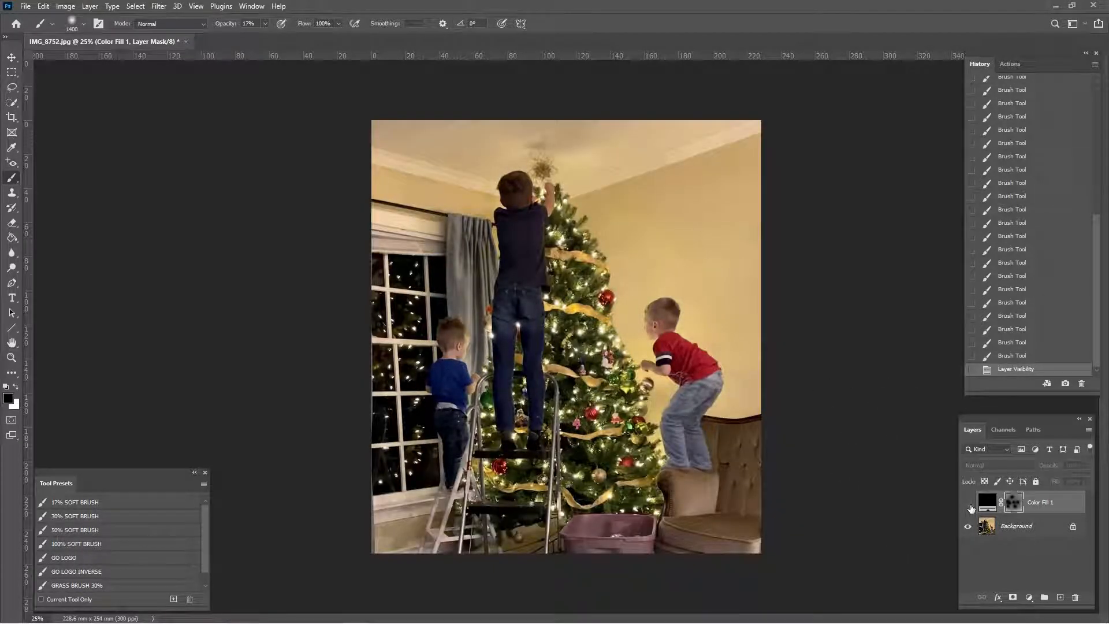
click(969, 503)
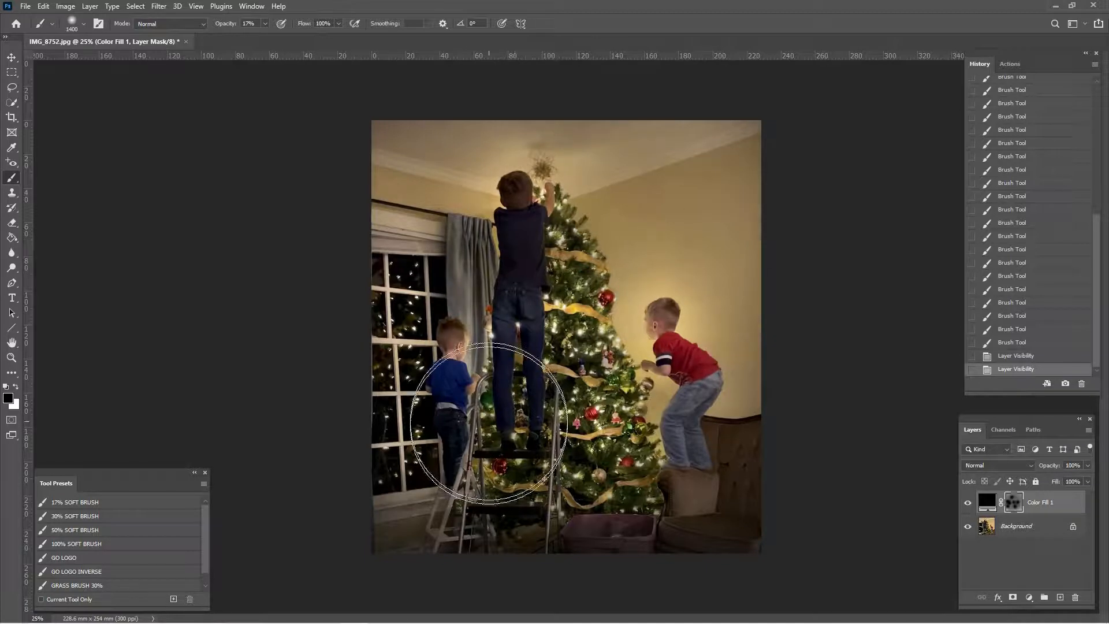
mouse_move(489, 423)
mouse_down()
mouse_move(508, 445)
mouse_move(506, 415)
mouse_up()
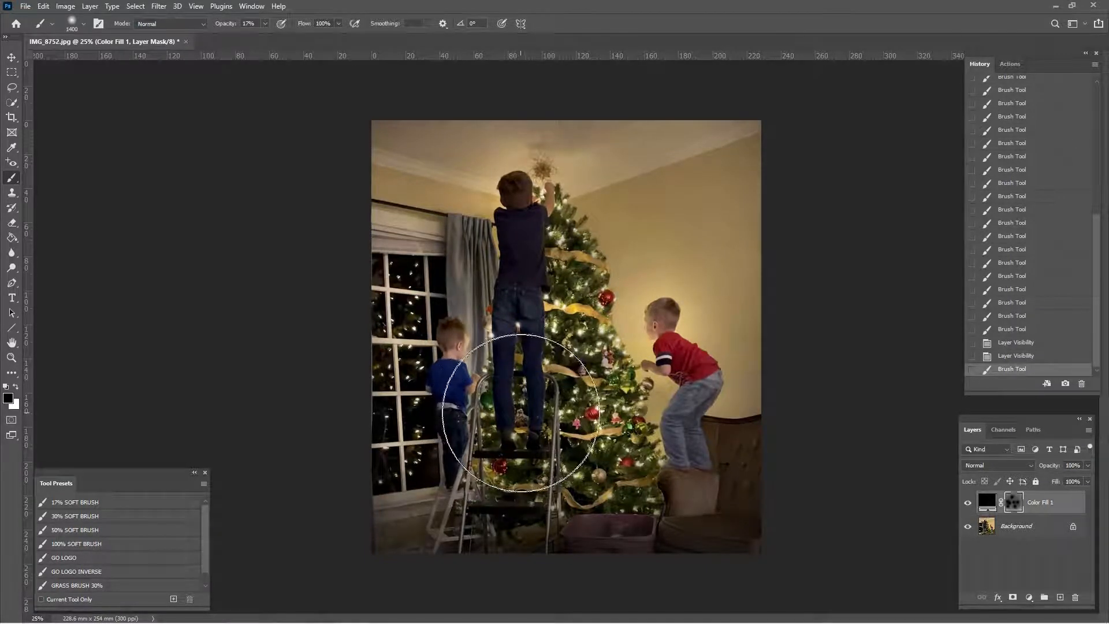
- Merge the overlay into the background and brighten the photo with a Levels adjustment at shadows 4, midtones 1.19 and highlights 231
key(ctrl+shift+e)
click(1010, 64)
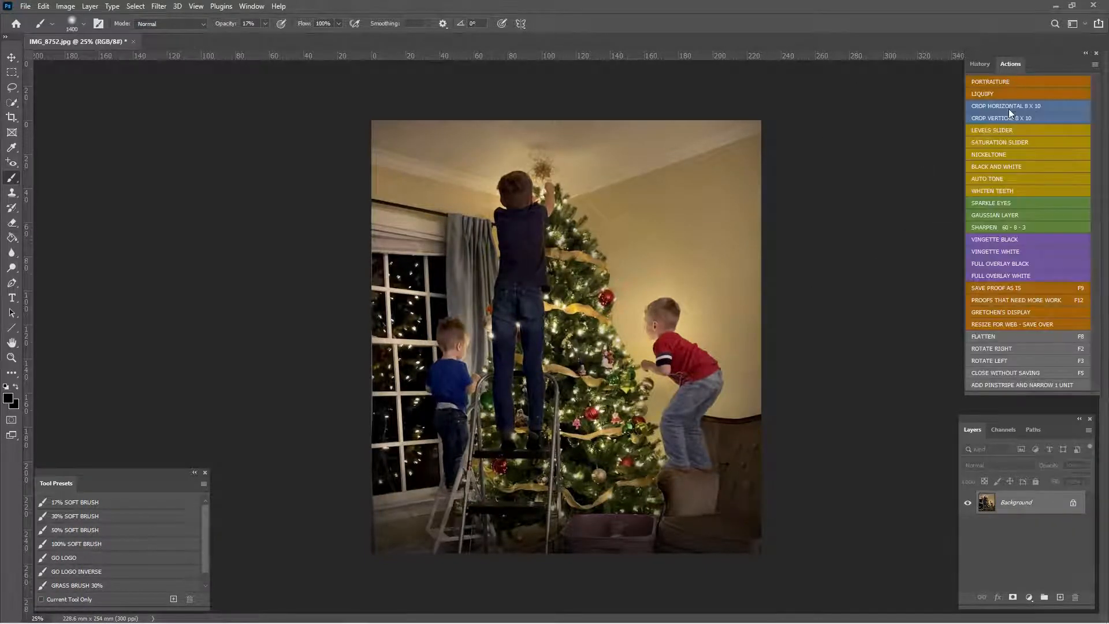
click(1002, 130)
double_click(987, 502)
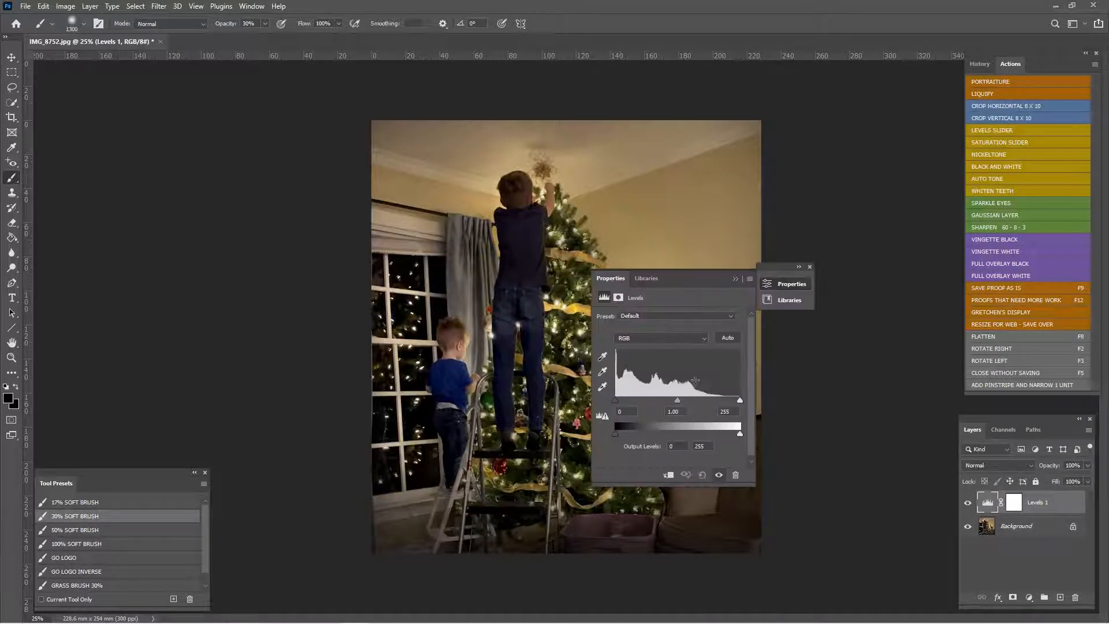
drag(691, 275, 866, 245)
drag(915, 370, 840, 370)
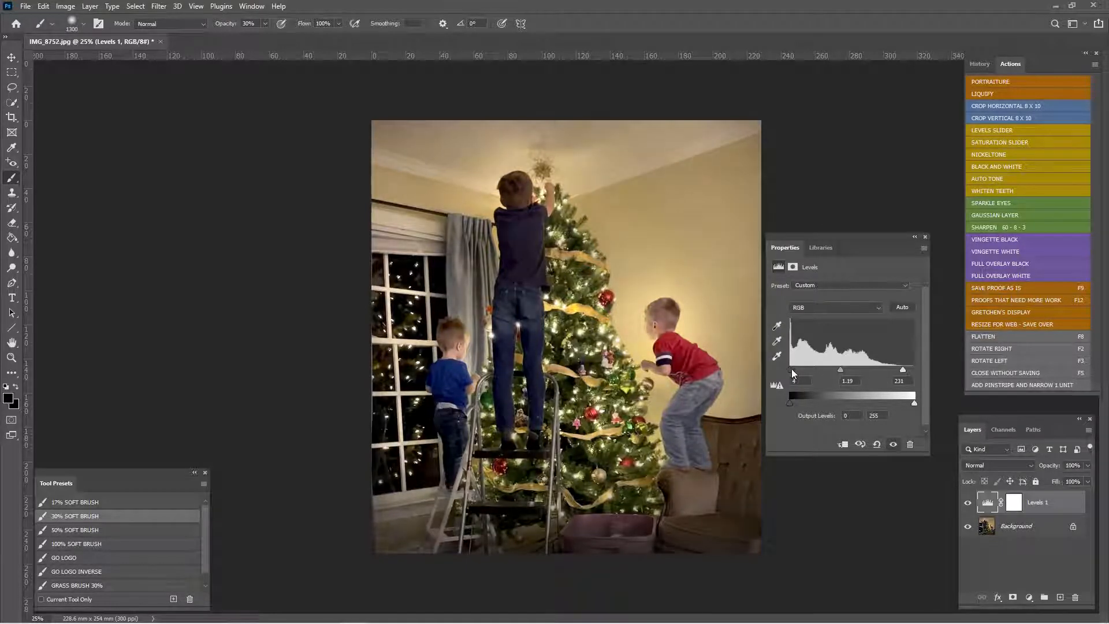
click(914, 237)
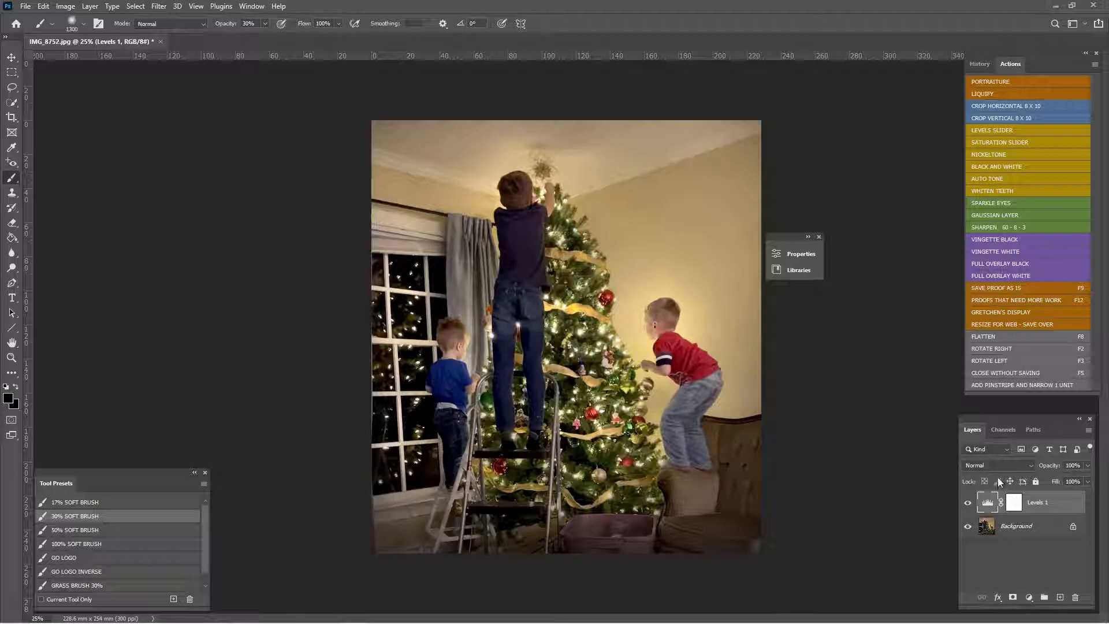
- Flatten the image and add a Photo Filter adjustment layer using Warming Filter (85) at 25% density
key(F8)
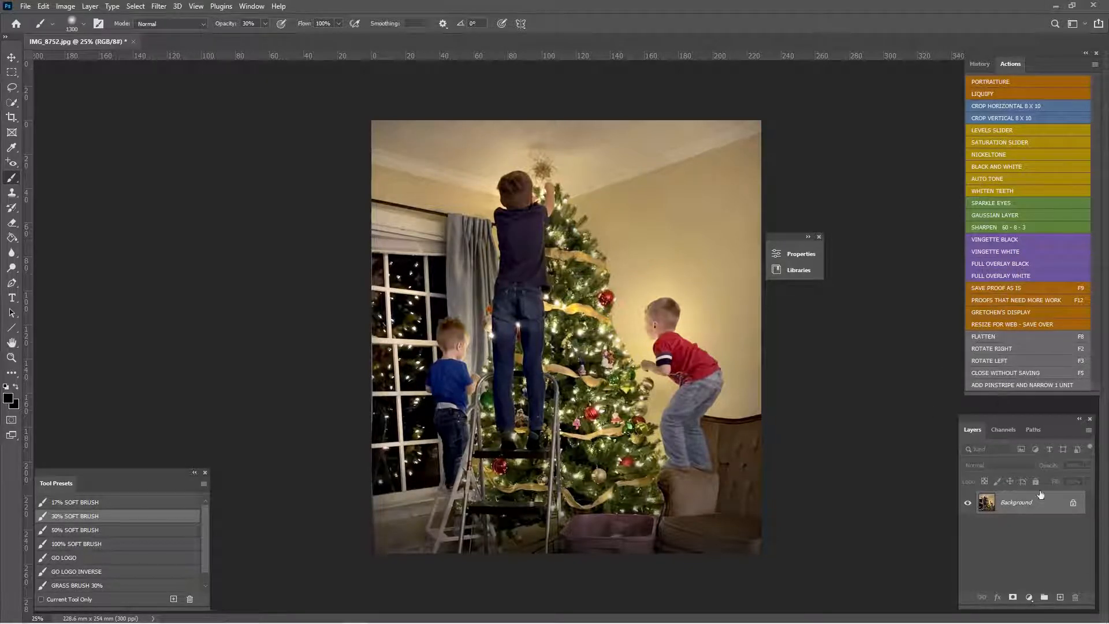
click(1029, 597)
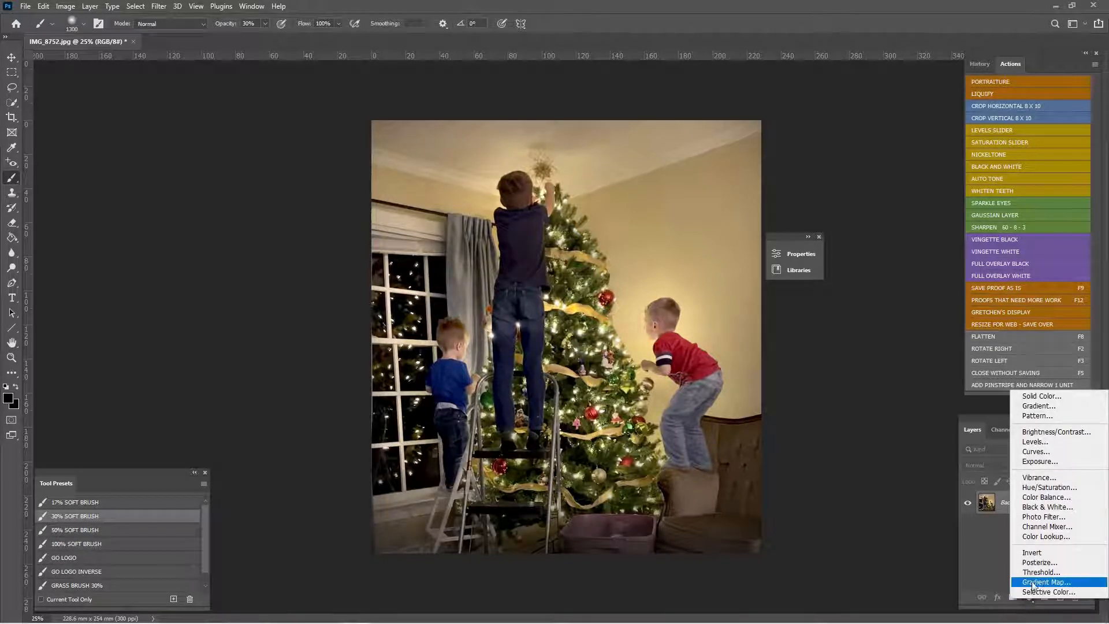
click(1043, 517)
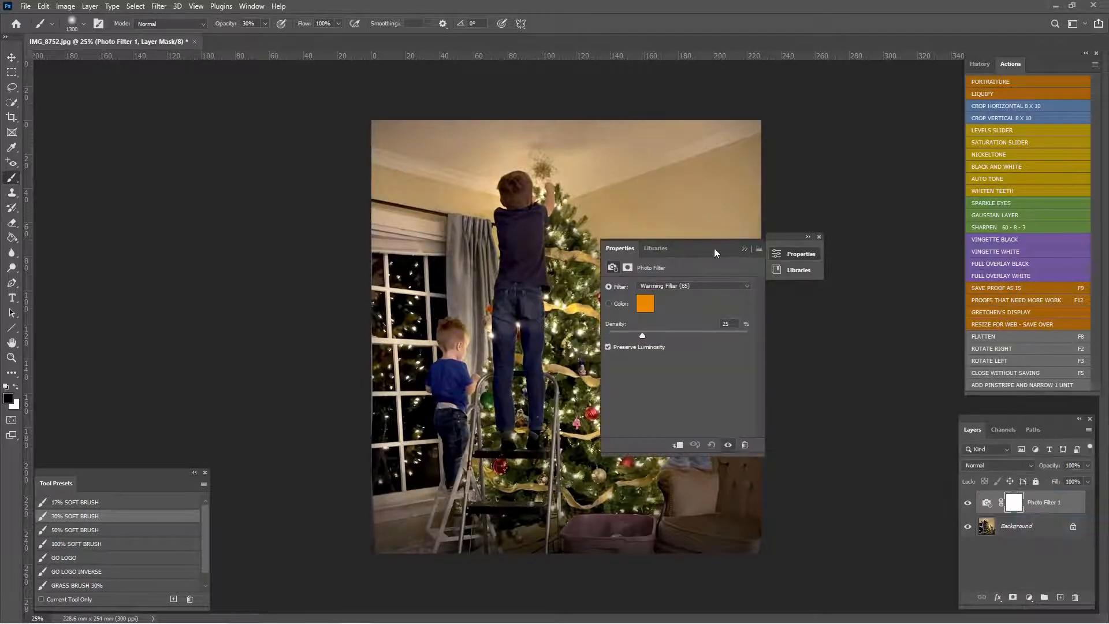
drag(714, 248, 847, 288)
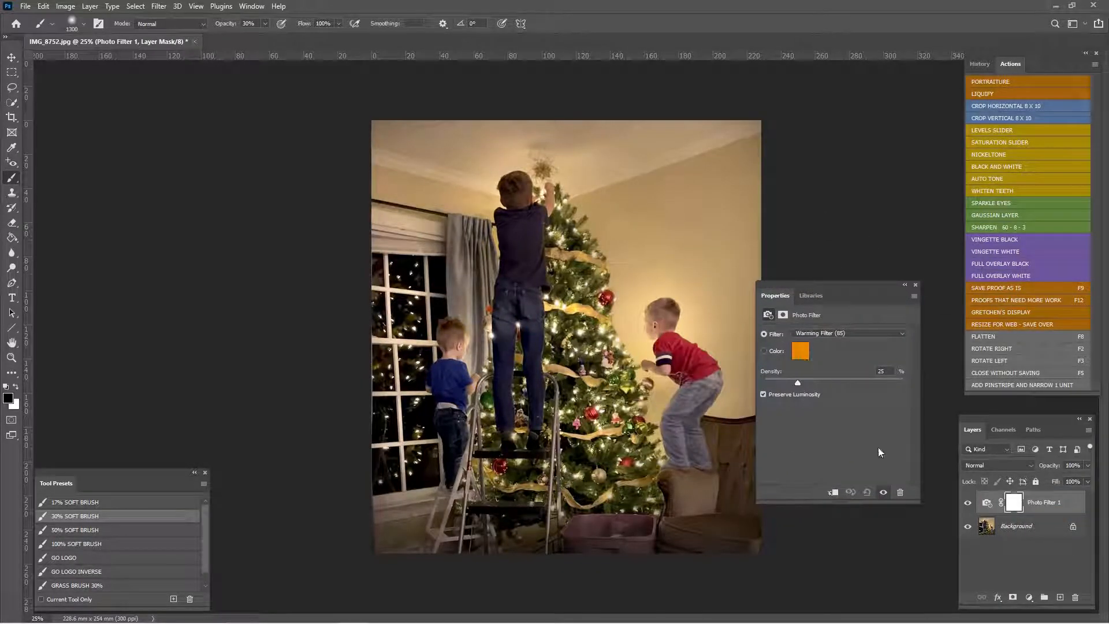
click(916, 287)
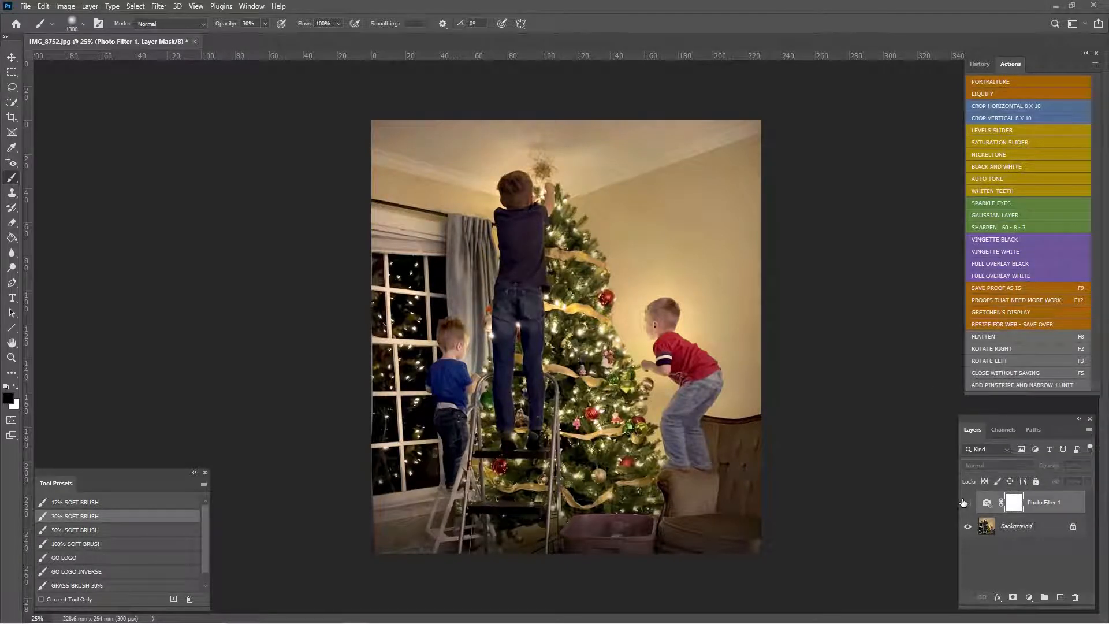
- Compare the photo with and without the warming filter and flatten the filter layer into the image
key(ctrl+plus)
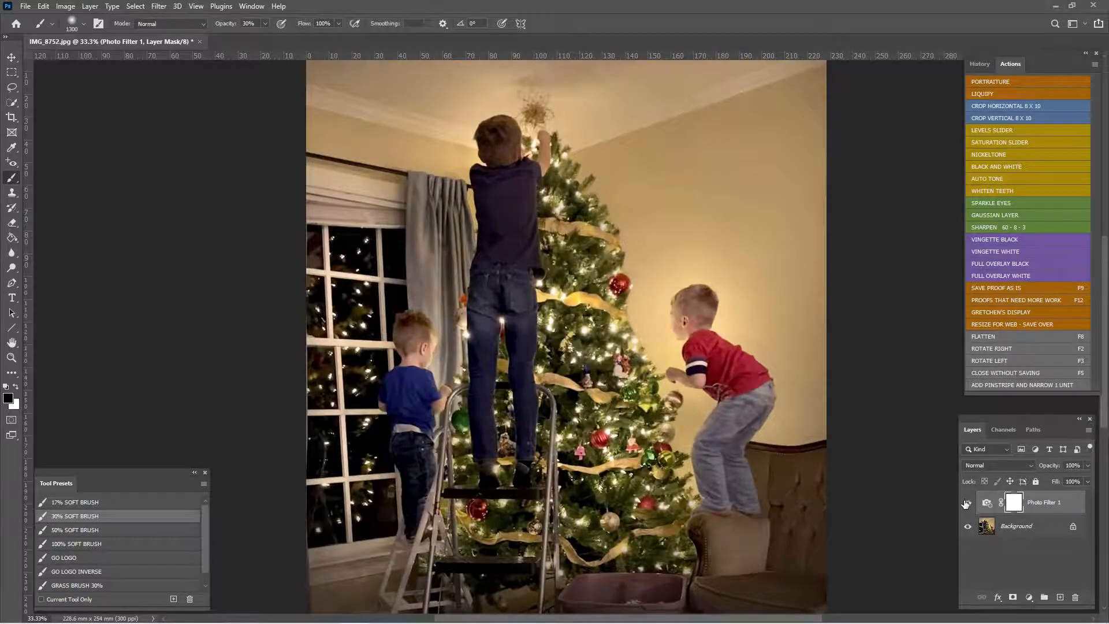
key(ctrl+minus)
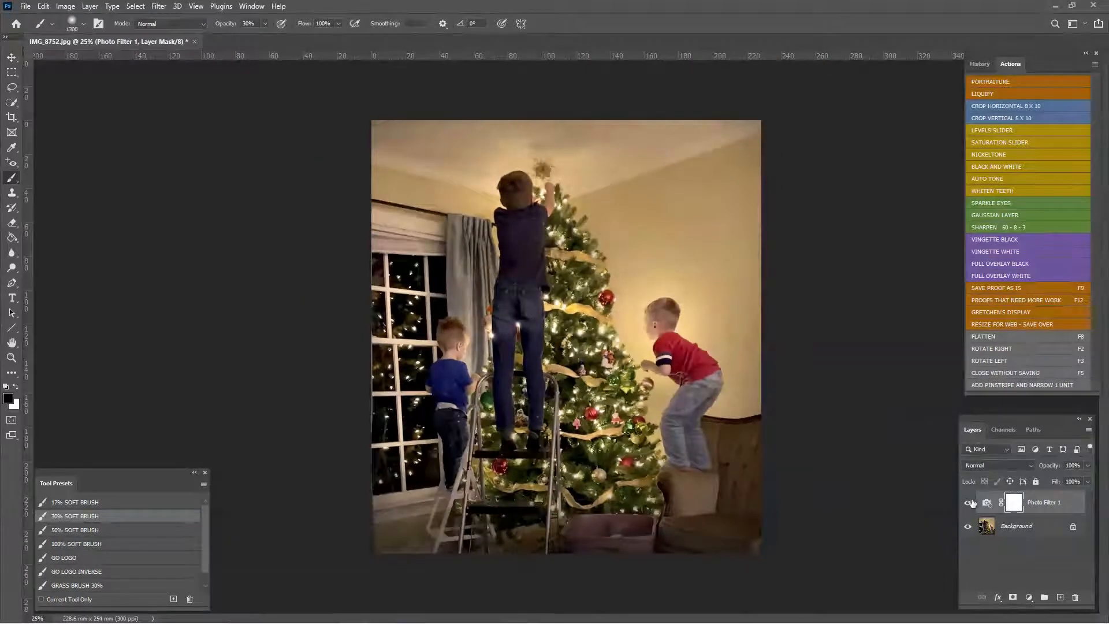
key(F8)
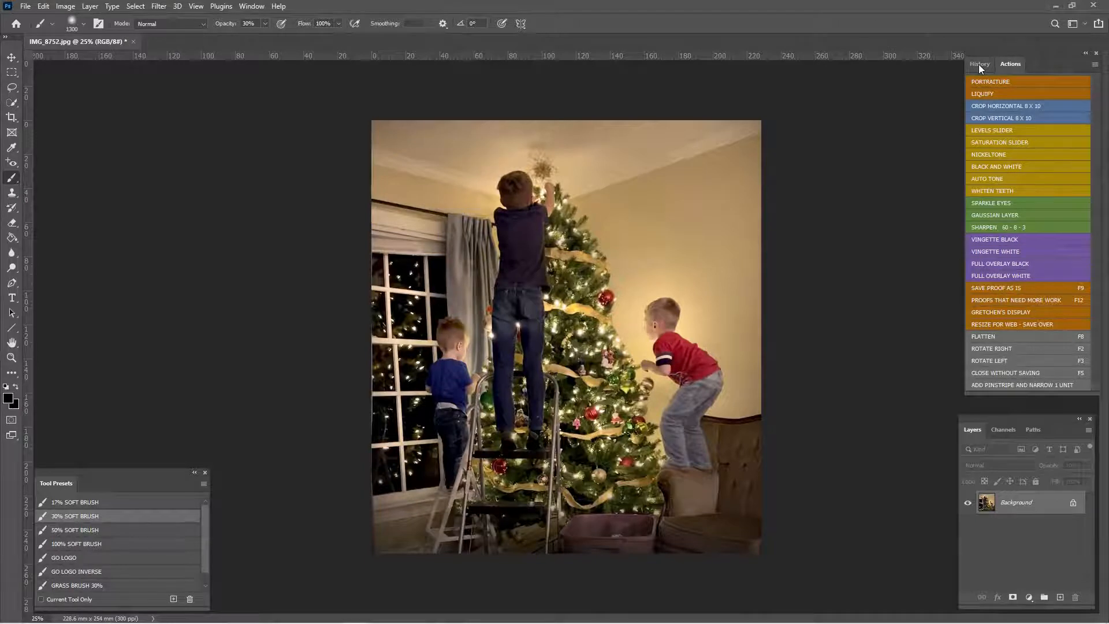